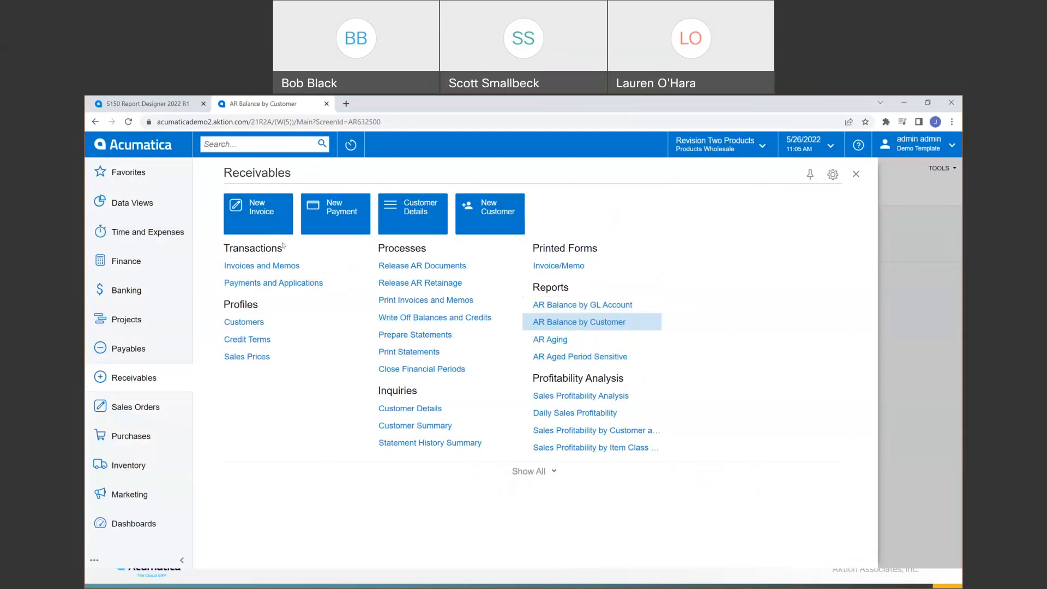
{"action": "left_click", "coordinate": [164, 106]}
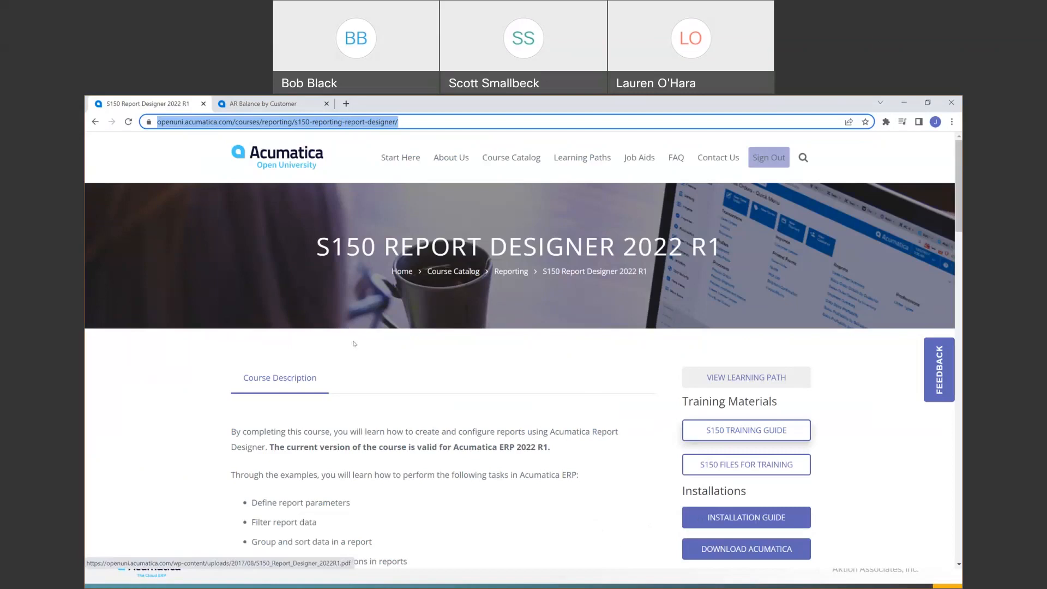
{"action": "key", "text": "ctrl+Tab"}
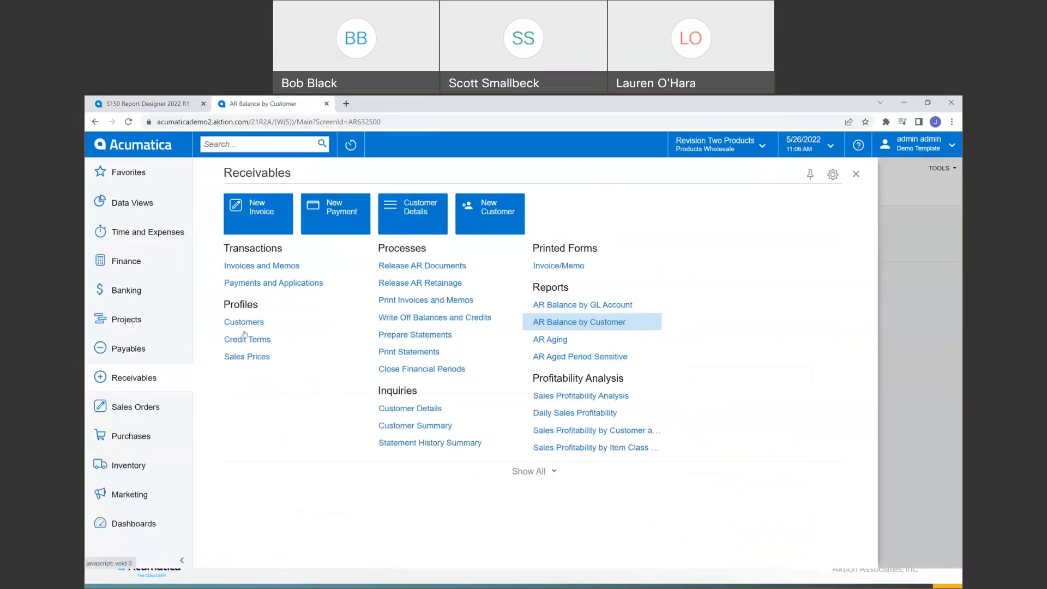
- Open the AR Balance by Customer report and add a row under Additional Sort and Filters
{"action": "left_click", "coordinate": [561, 323]}
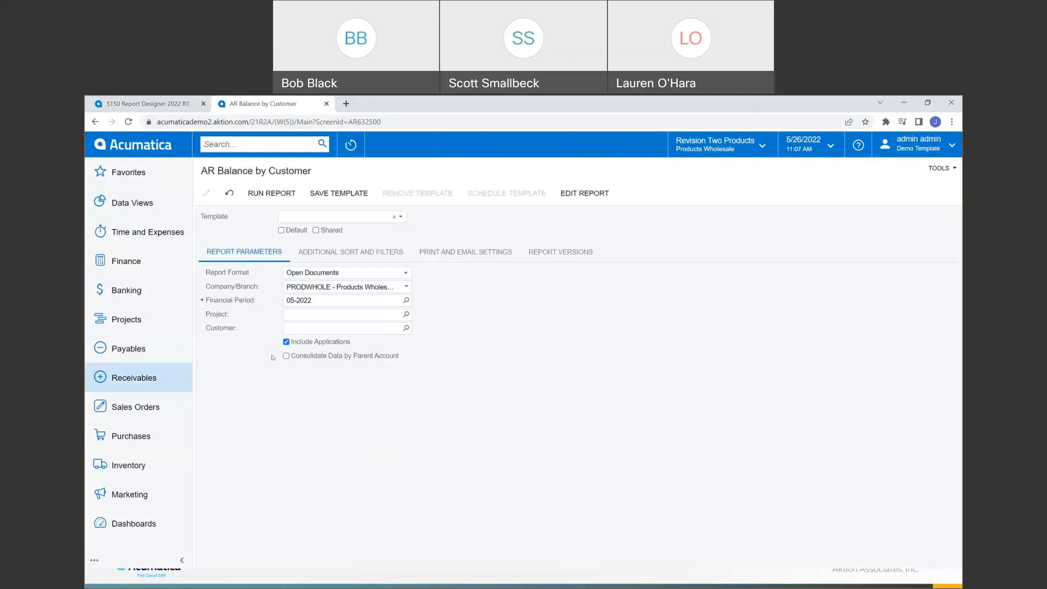
{"action": "left_click", "coordinate": [404, 218]}
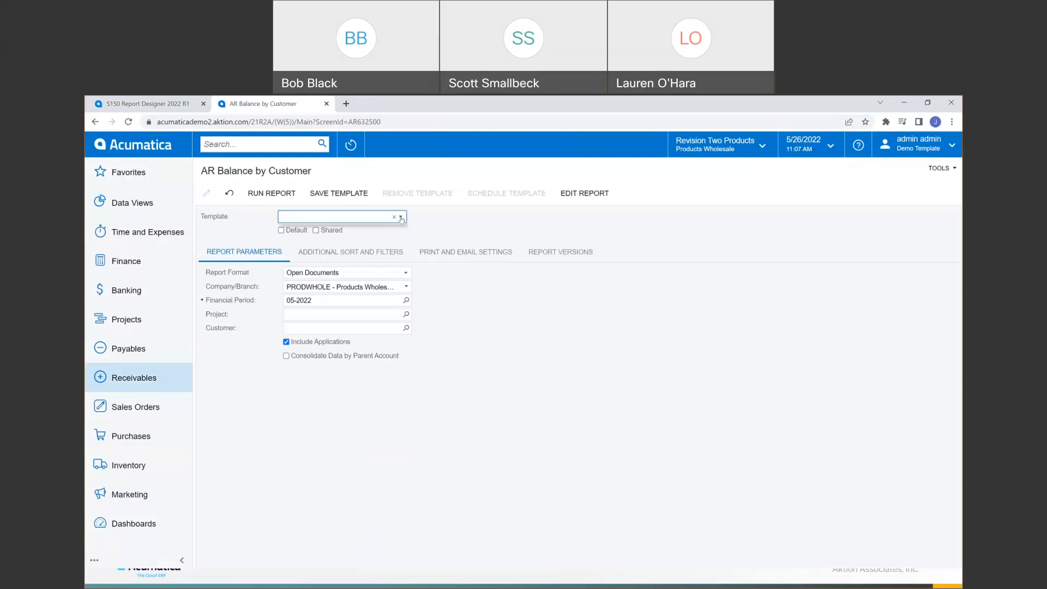
{"action": "left_click", "coordinate": [349, 257]}
{"action": "left_click", "coordinate": [466, 294]}
- Set the filter to Applications (ARAdjusting).Date Equals and run the report
{"action": "left_click", "coordinate": [549, 324]}
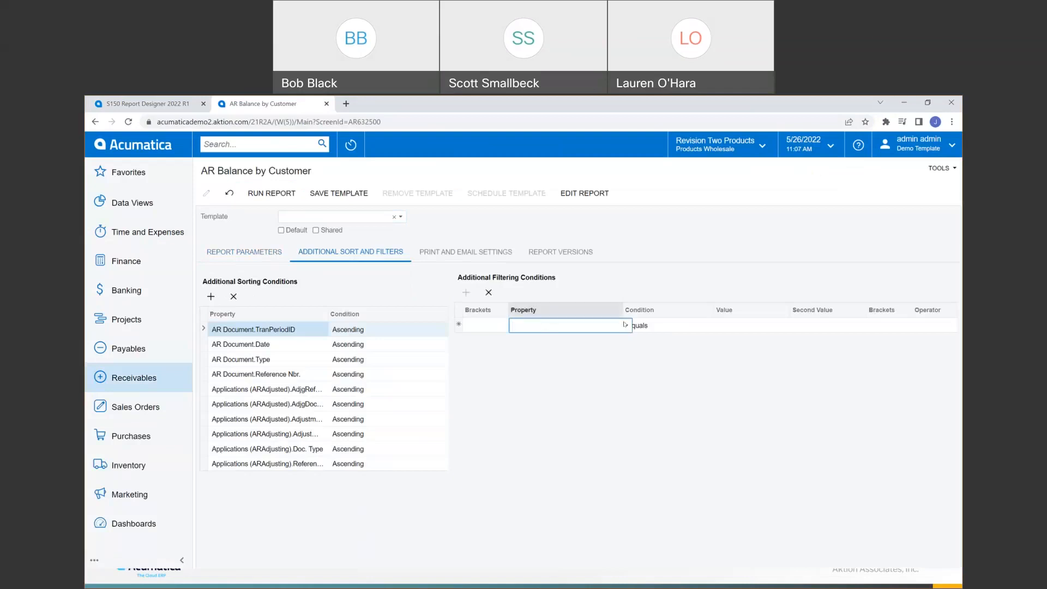
{"action": "left_click", "coordinate": [625, 324]}
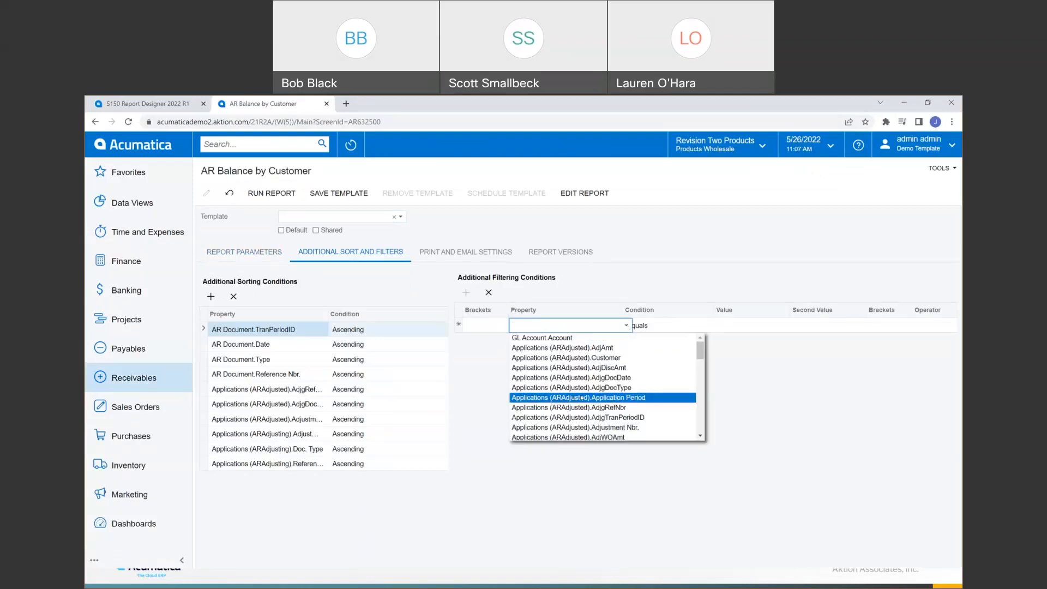
{"action": "scroll", "coordinate": [578, 393], "scroll_direction": "down", "scroll_amount": 2}
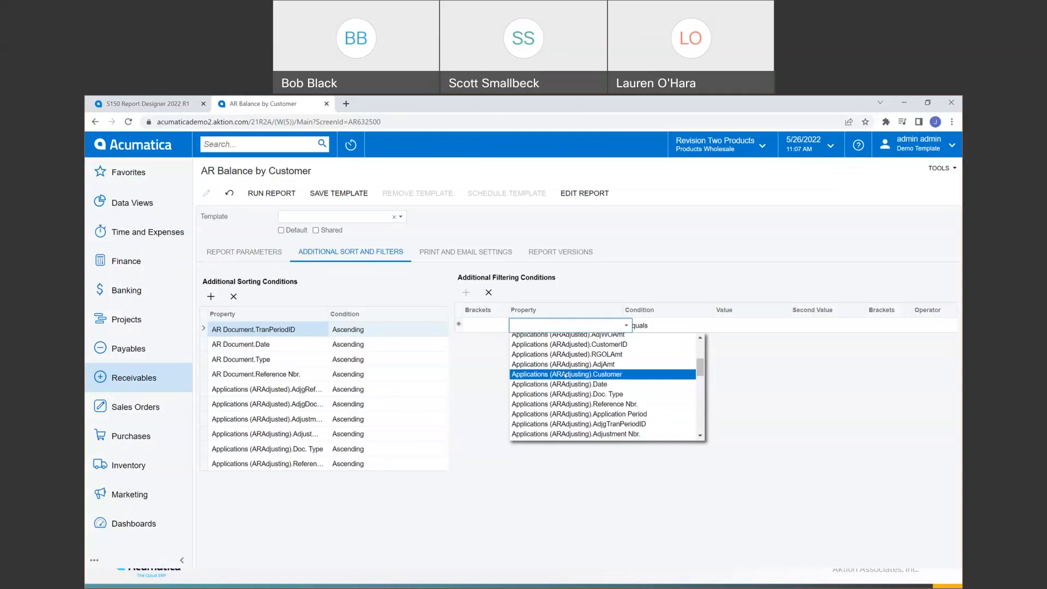
{"action": "left_click", "coordinate": [567, 384]}
{"action": "left_click", "coordinate": [690, 327]}
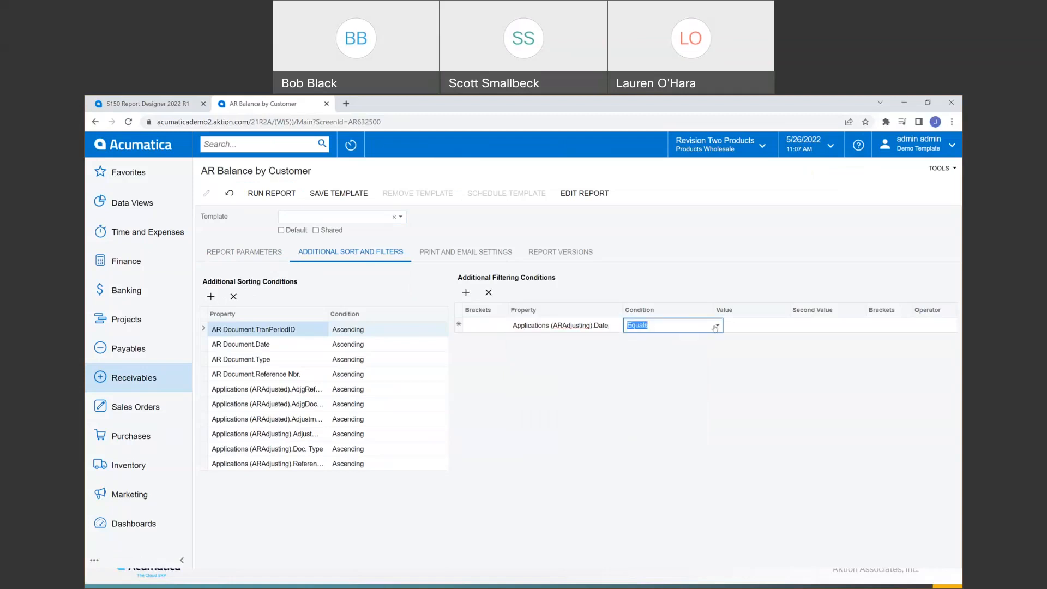
{"action": "left_click", "coordinate": [731, 362]}
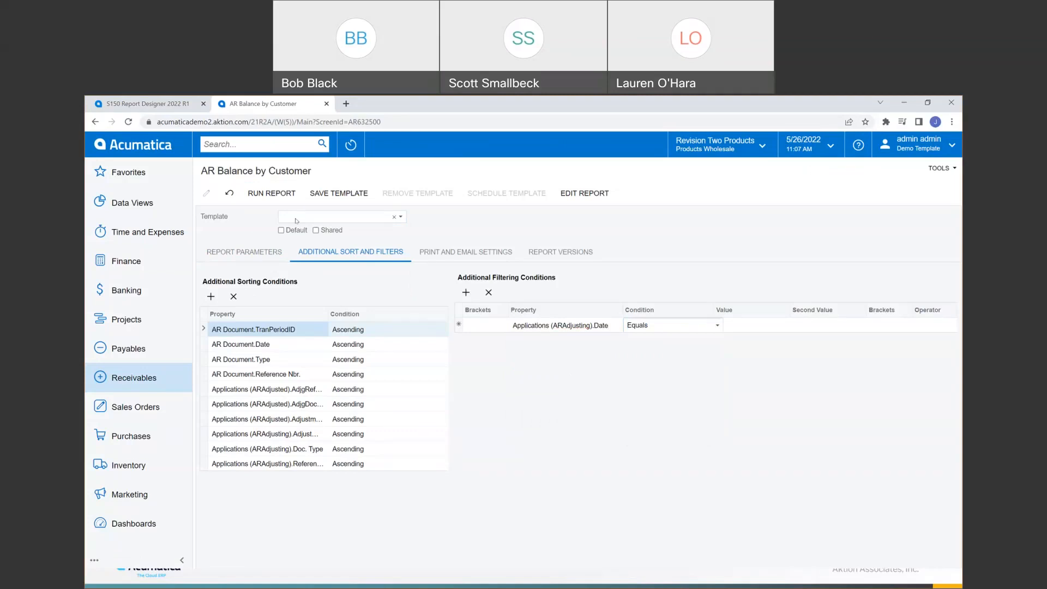
{"action": "left_click", "coordinate": [290, 192]}
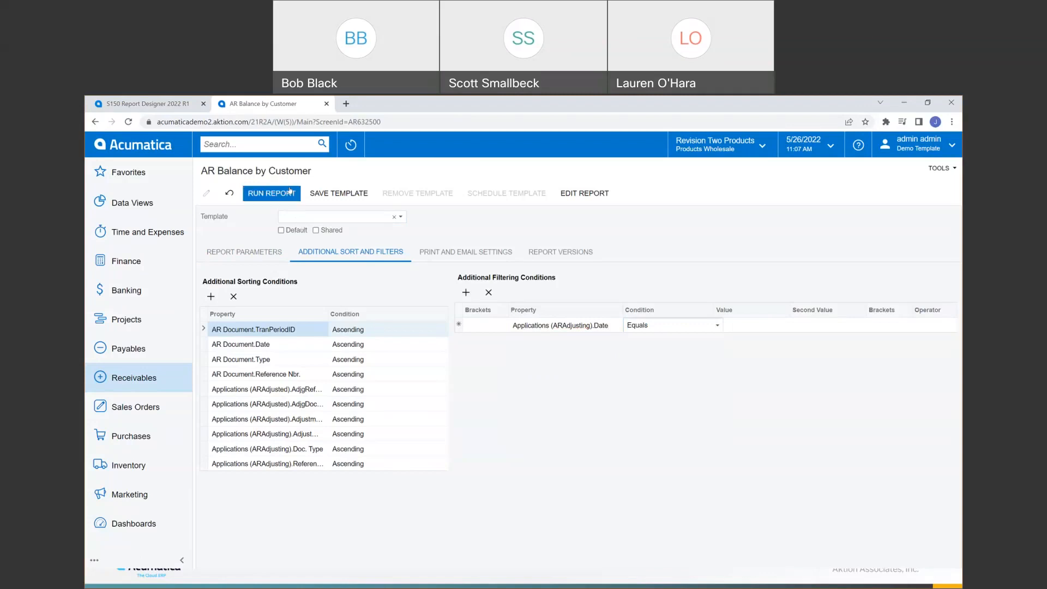
{"action": "left_click", "coordinate": [234, 251]}
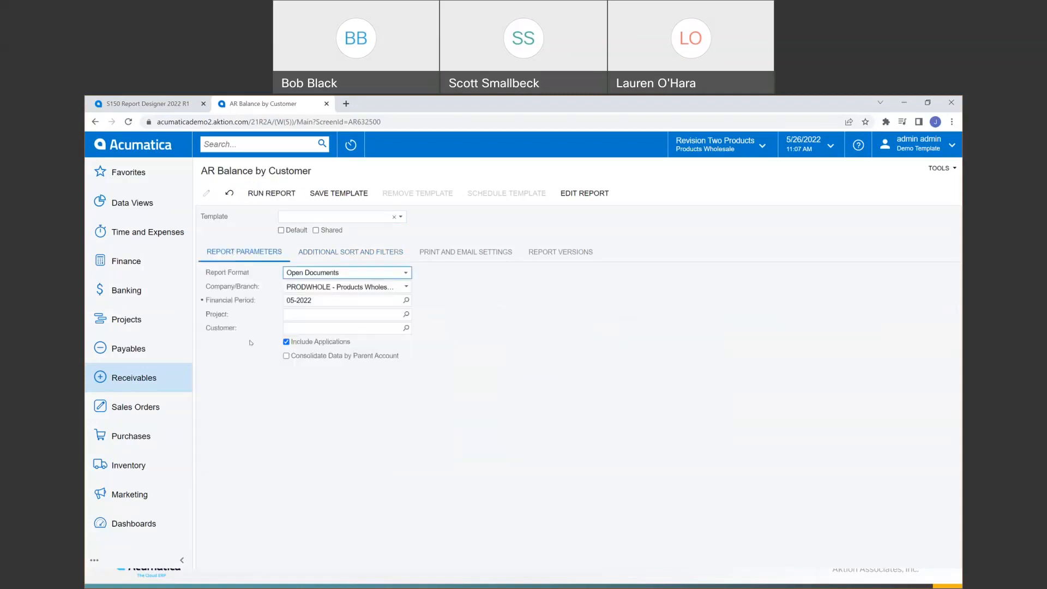
- Run the report, review Additional Sort and Filters, and rerun it without the filter
{"action": "left_click", "coordinate": [253, 195]}
{"action": "left_click", "coordinate": [262, 193]}
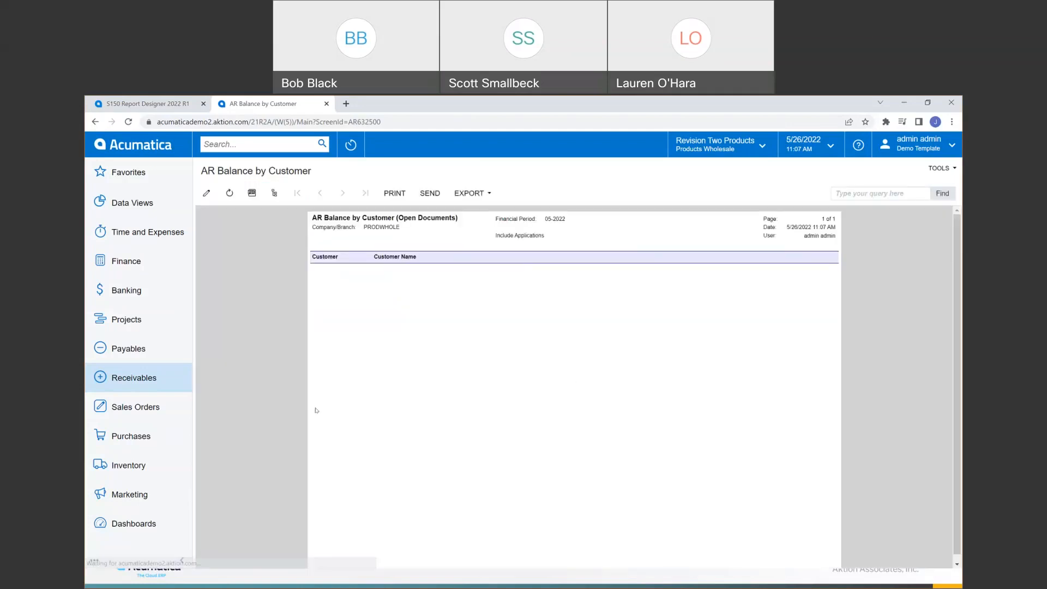
{"action": "left_click", "coordinate": [206, 193]}
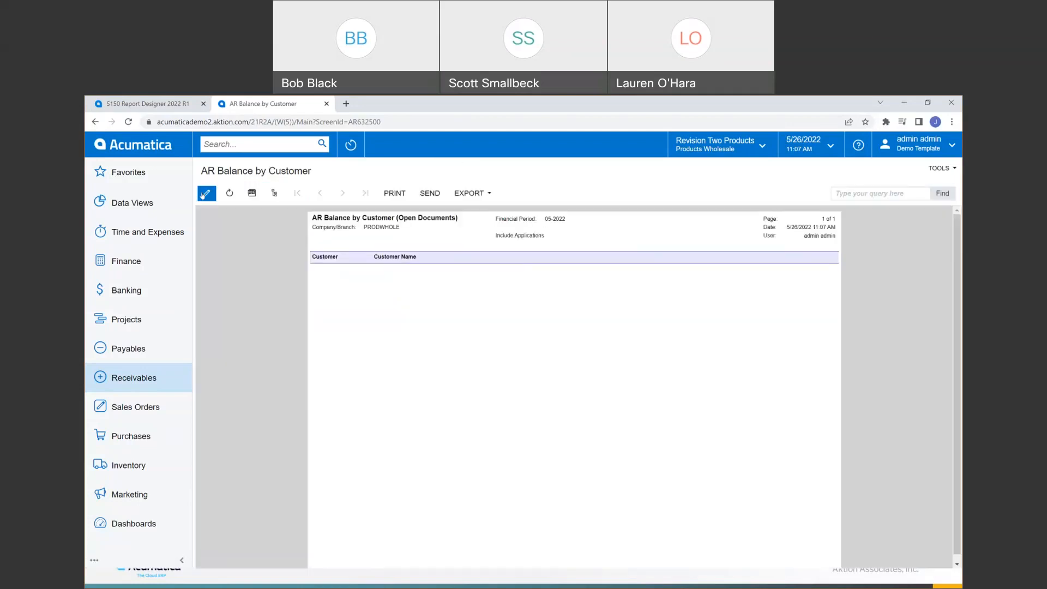
{"action": "left_click", "coordinate": [346, 253]}
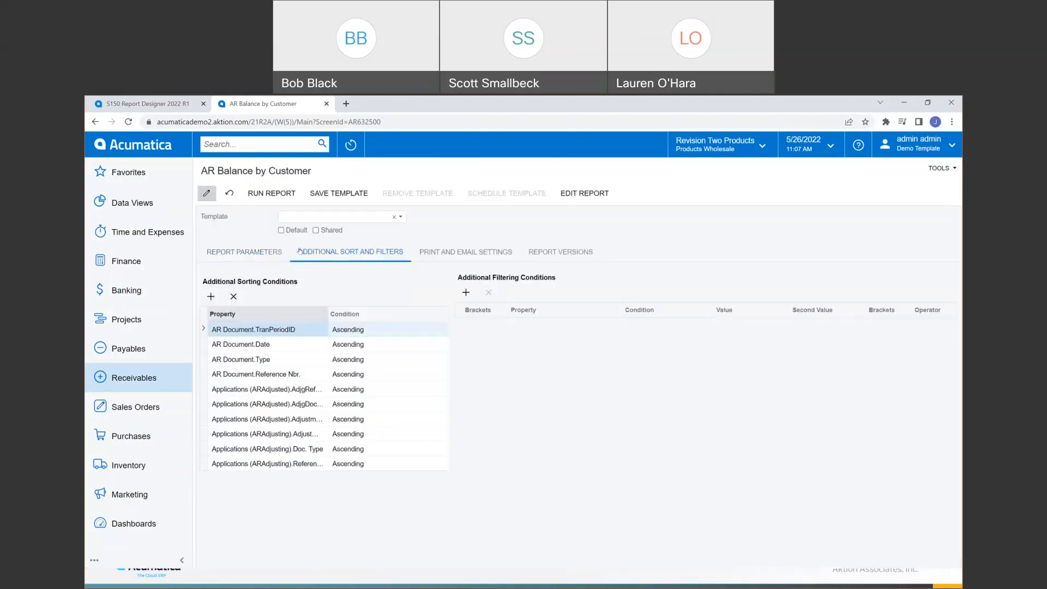
{"action": "left_click", "coordinate": [271, 193]}
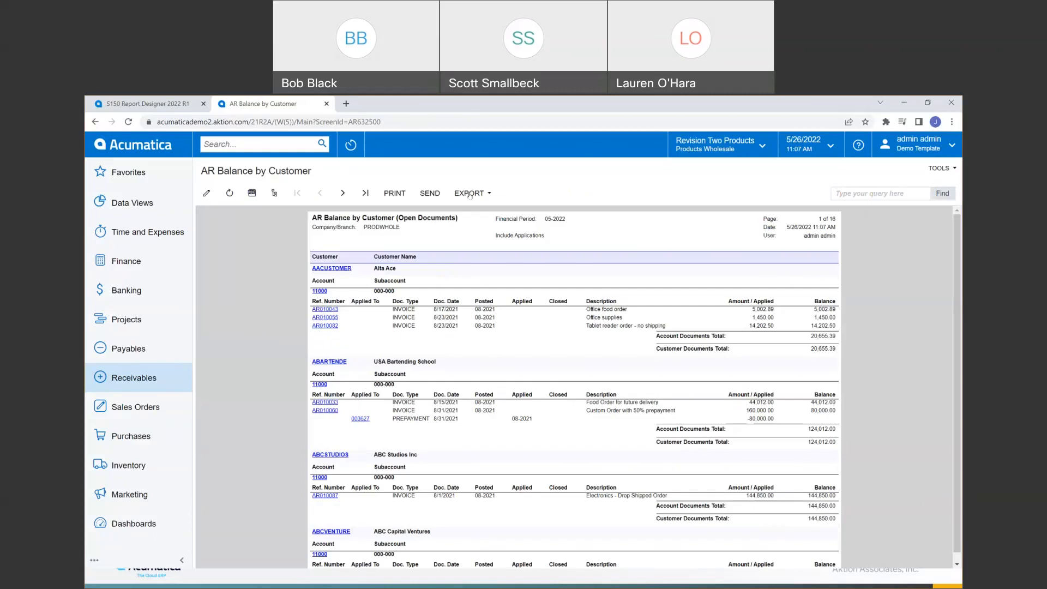
- Look over the export format choices, then go back to the report parameters
{"action": "left_click", "coordinate": [489, 193]}
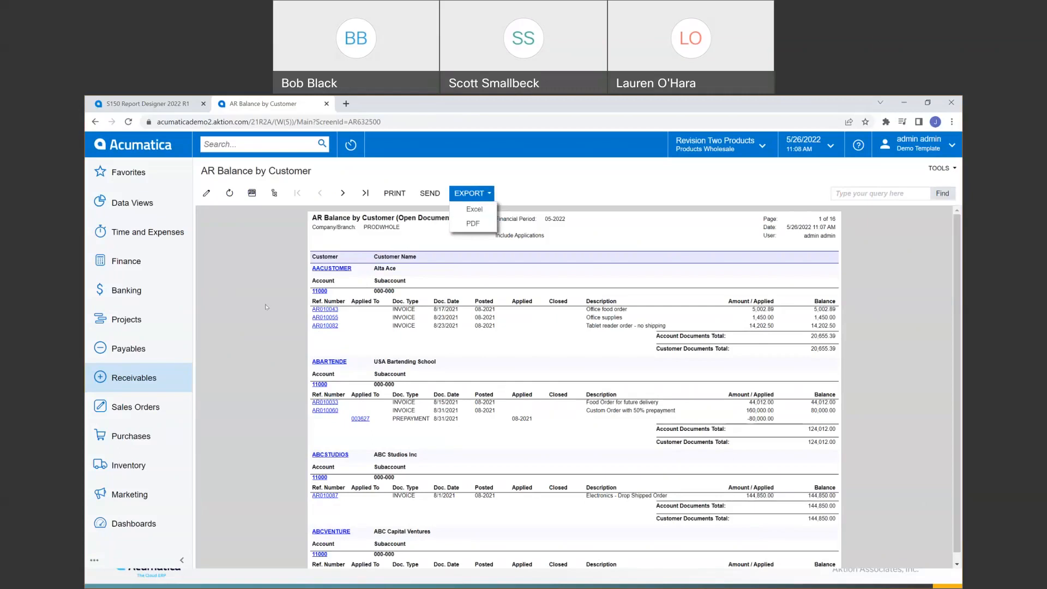
{"action": "left_click", "coordinate": [206, 196]}
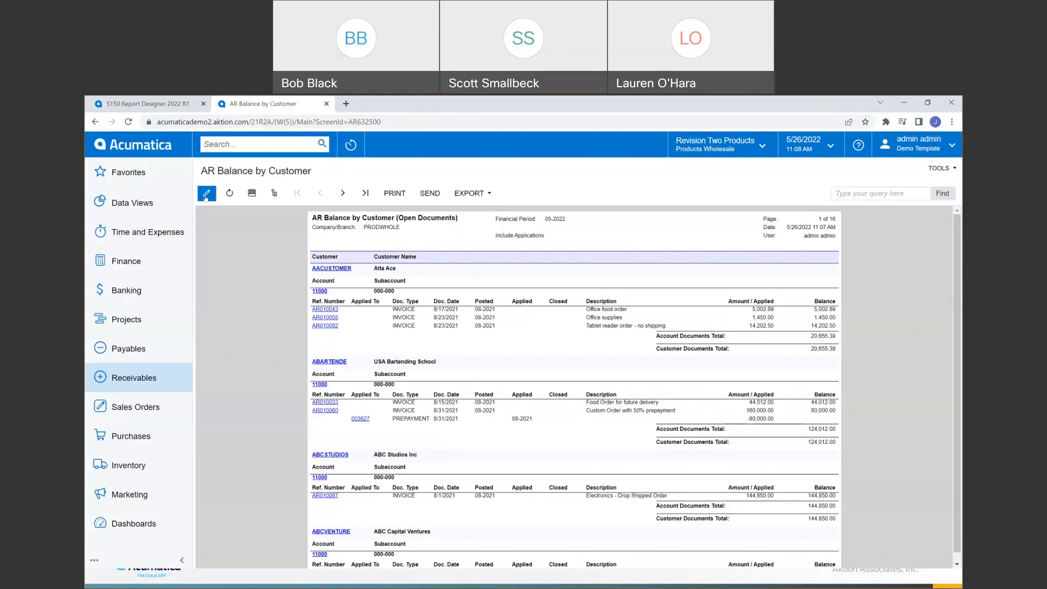
{"action": "left_click", "coordinate": [238, 254]}
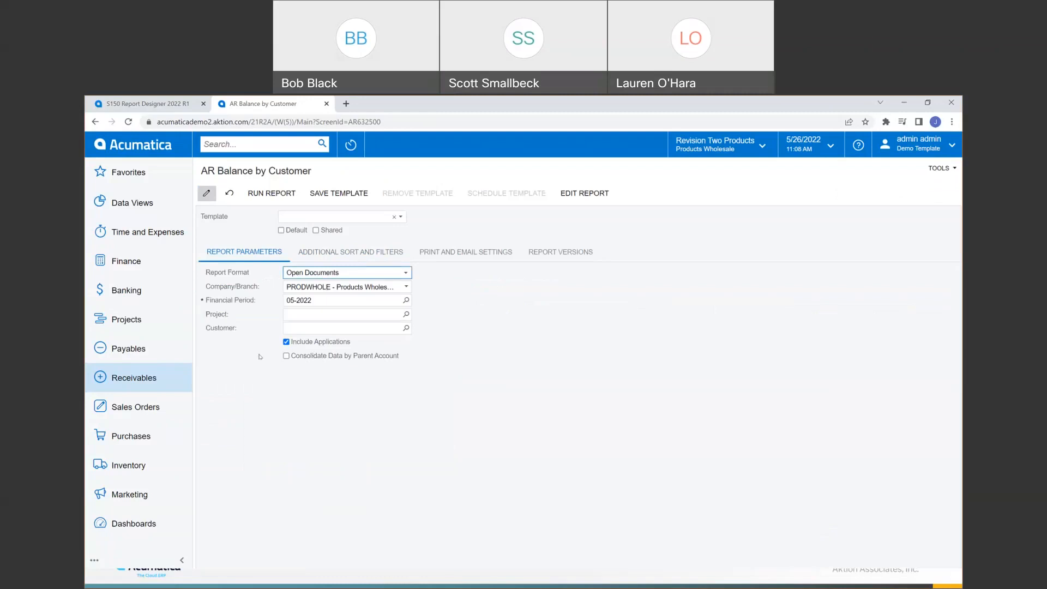
- Switch to Report Designer and open DemoReport1.rpx from the Documents folder
{"action": "key", "text": "alt+Tab"}
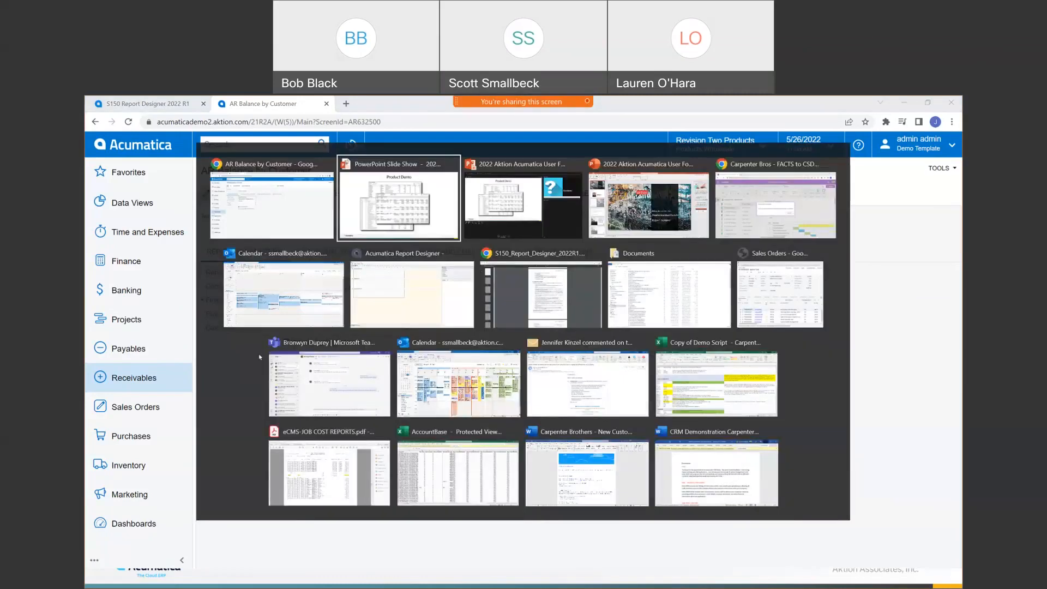
{"action": "key", "text": "alt+Tab"}
{"action": "key", "text": "alt+Tab"}
{"action": "key", "text": "alt+Tab"}
{"action": "key", "text": "alt+Tab"}
{"action": "key", "text": "alt+Tab"}
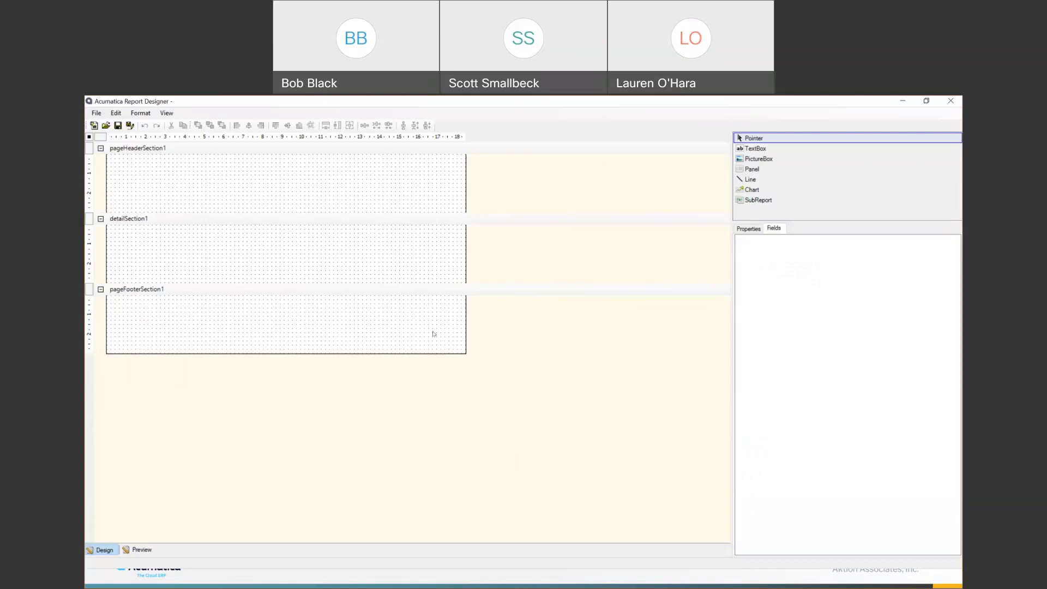
{"action": "left_click", "coordinate": [145, 169]}
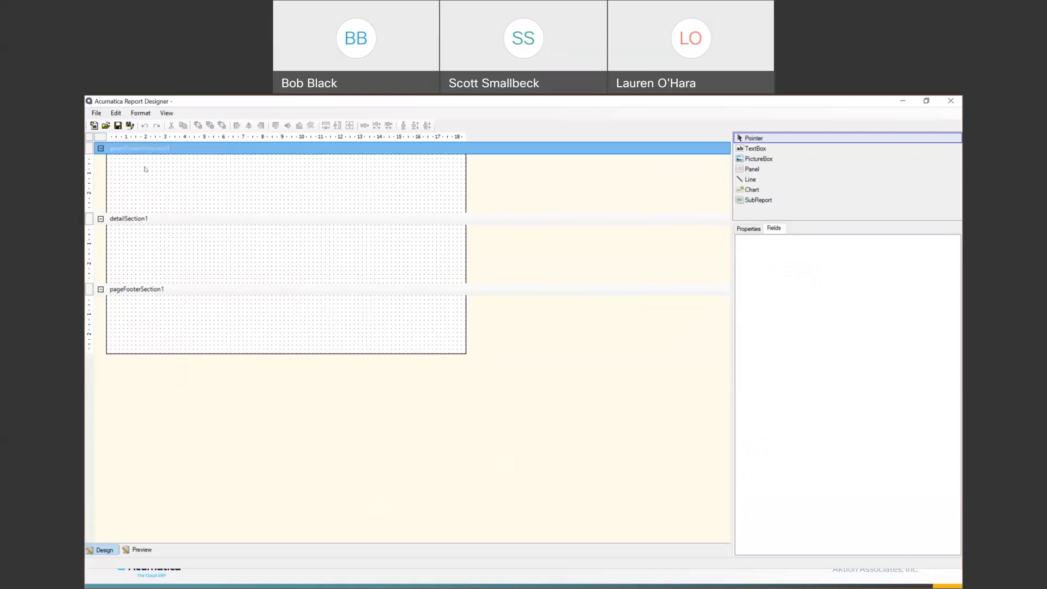
{"action": "left_click", "coordinate": [97, 114]}
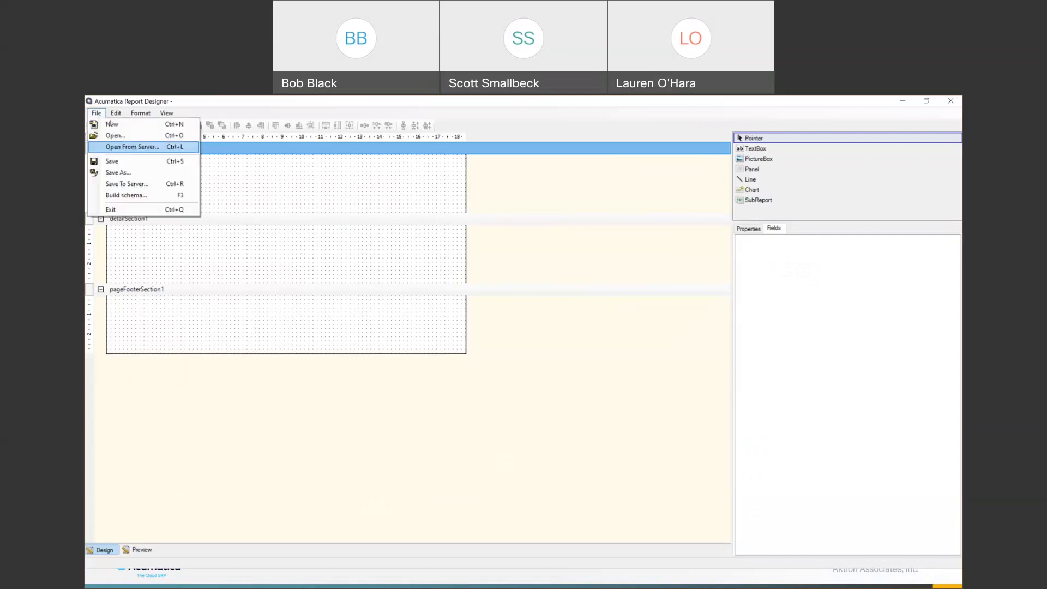
{"action": "left_click", "coordinate": [135, 137]}
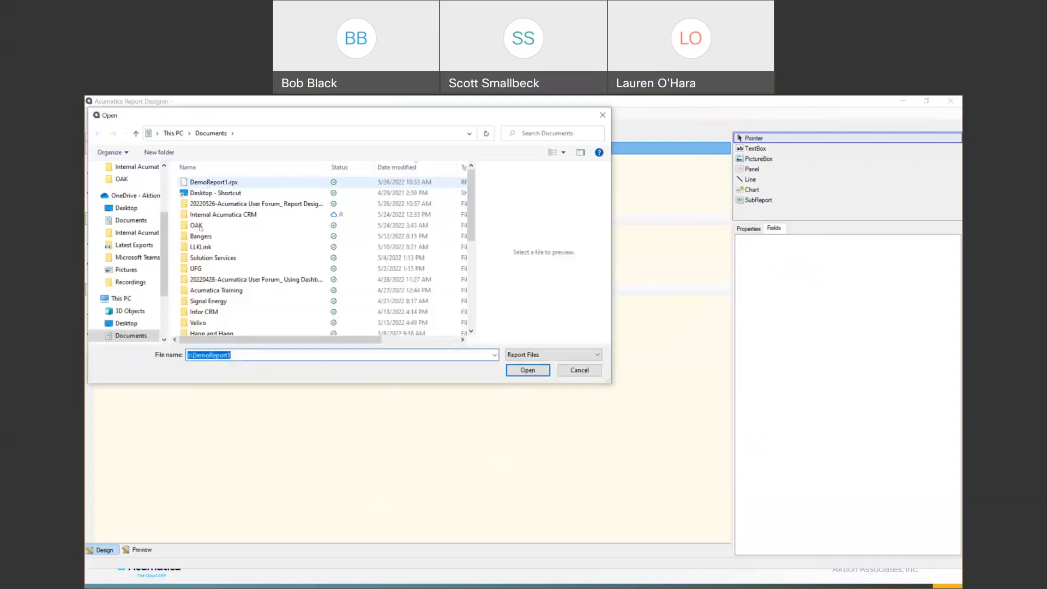
{"action": "key", "text": "Return"}
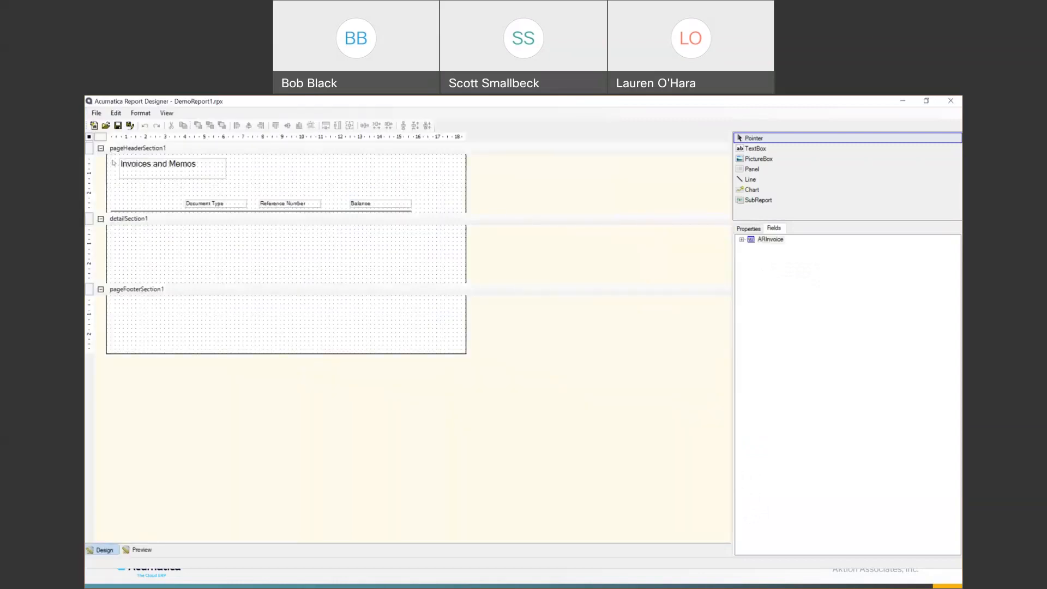
- Select the header text boxes and line, then start a new blank report
{"action": "left_click_drag", "start_coordinate": [445, 205], "coordinate": [427, 216]}
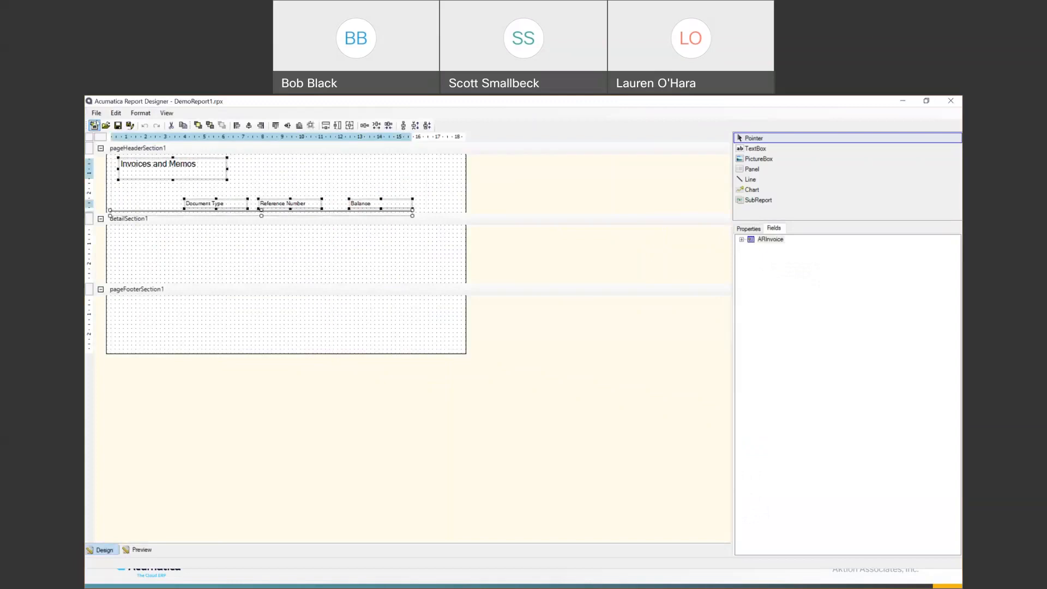
{"action": "left_click", "coordinate": [96, 113]}
{"action": "left_click", "coordinate": [106, 126]}
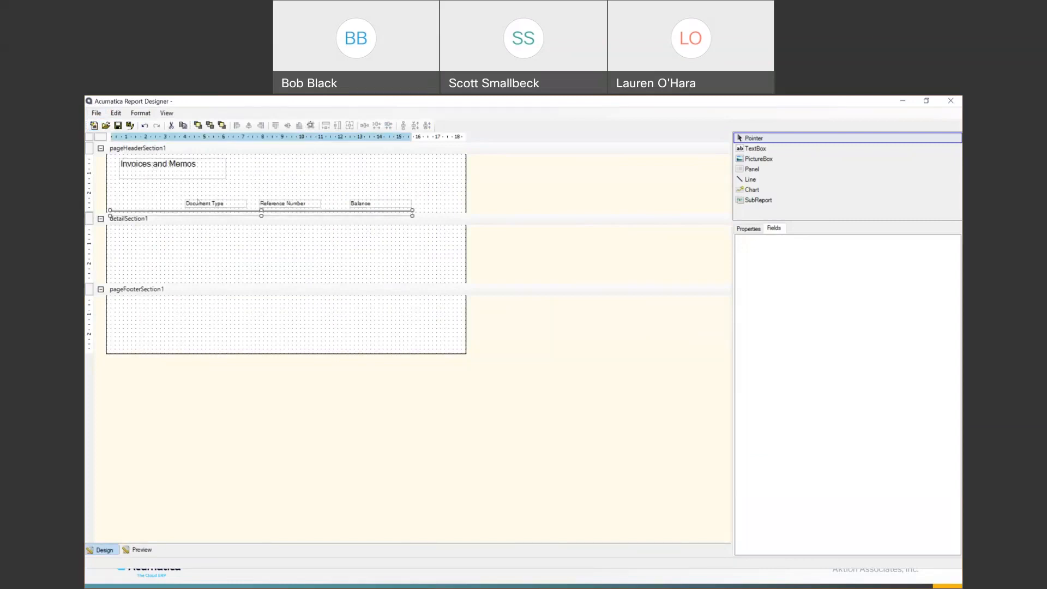
{"action": "left_click", "coordinate": [374, 178]}
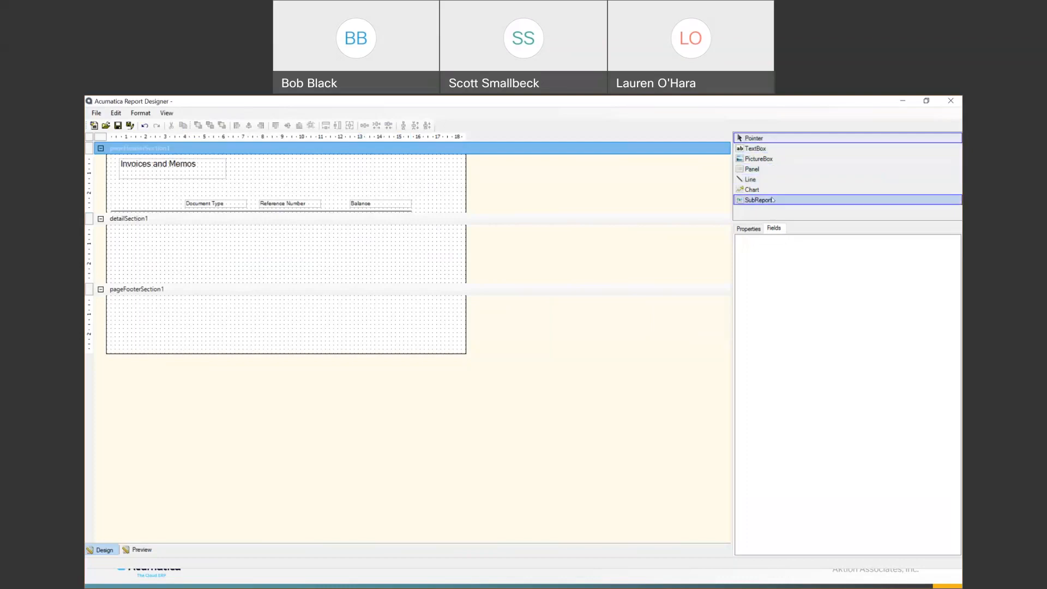
- Place a test text box in the page header, then delete it
{"action": "left_click", "coordinate": [764, 149]}
{"action": "left_click", "coordinate": [359, 174]}
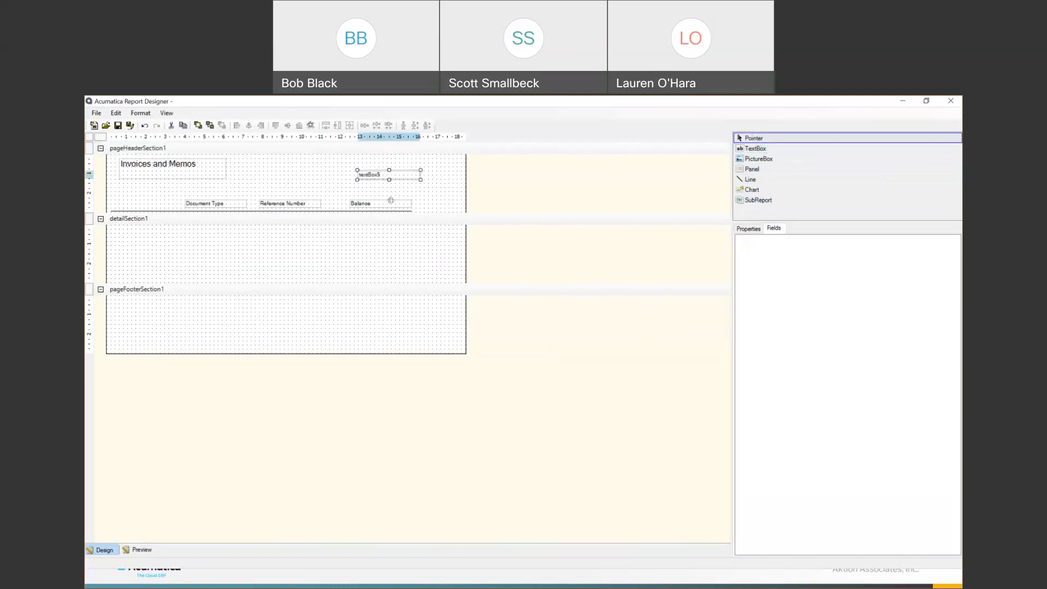
{"action": "double_click", "coordinate": [389, 175]}
{"action": "left_click", "coordinate": [375, 173]}
{"action": "key", "text": "Delete"}
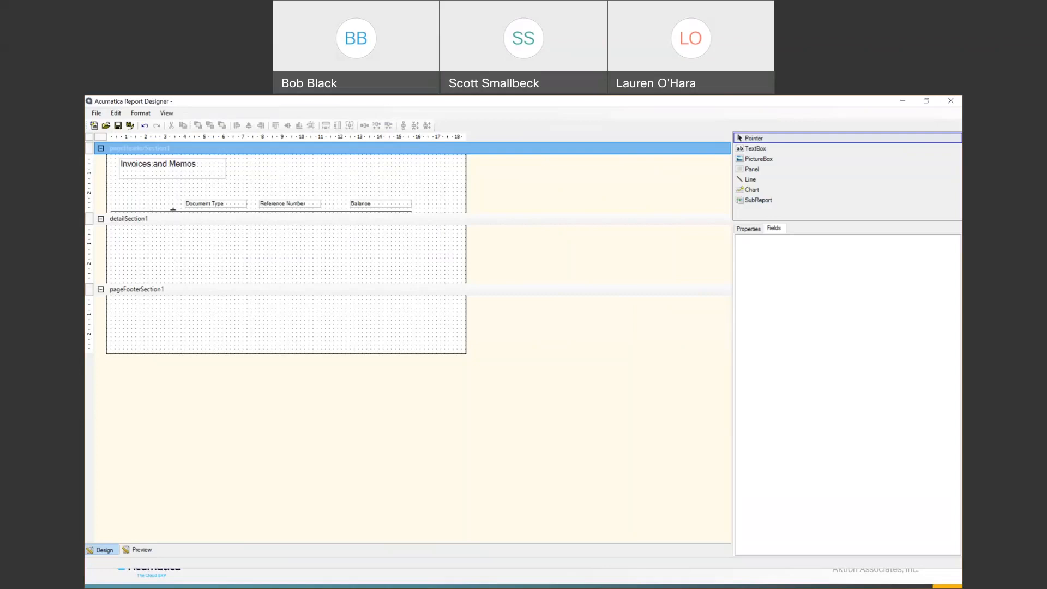
{"action": "left_click", "coordinate": [95, 113]}
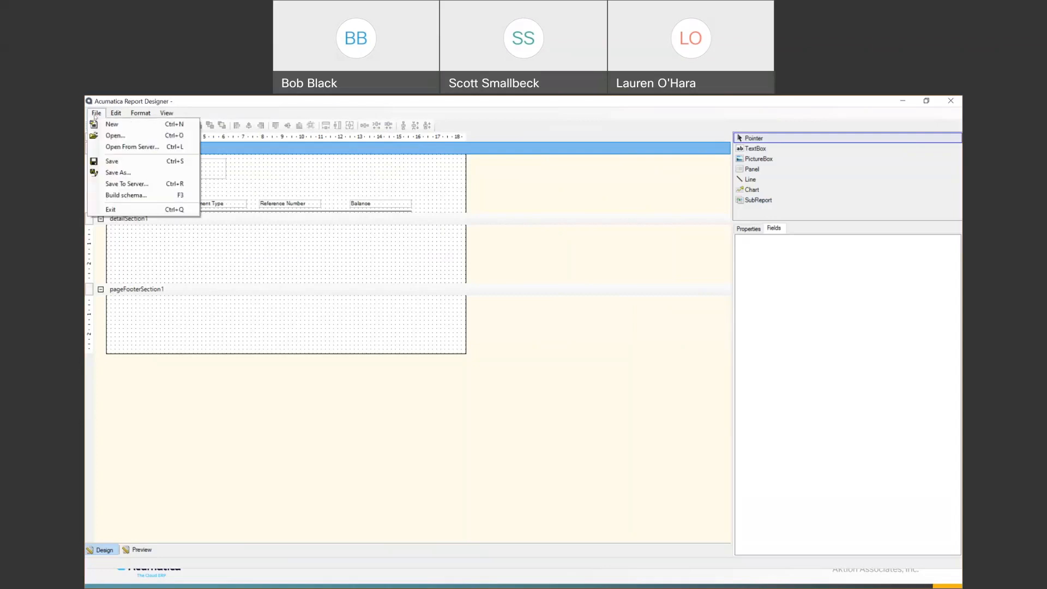
- In Schema Builder, load the table schema from the acumaticademo2 web service
{"action": "left_click", "coordinate": [126, 195]}
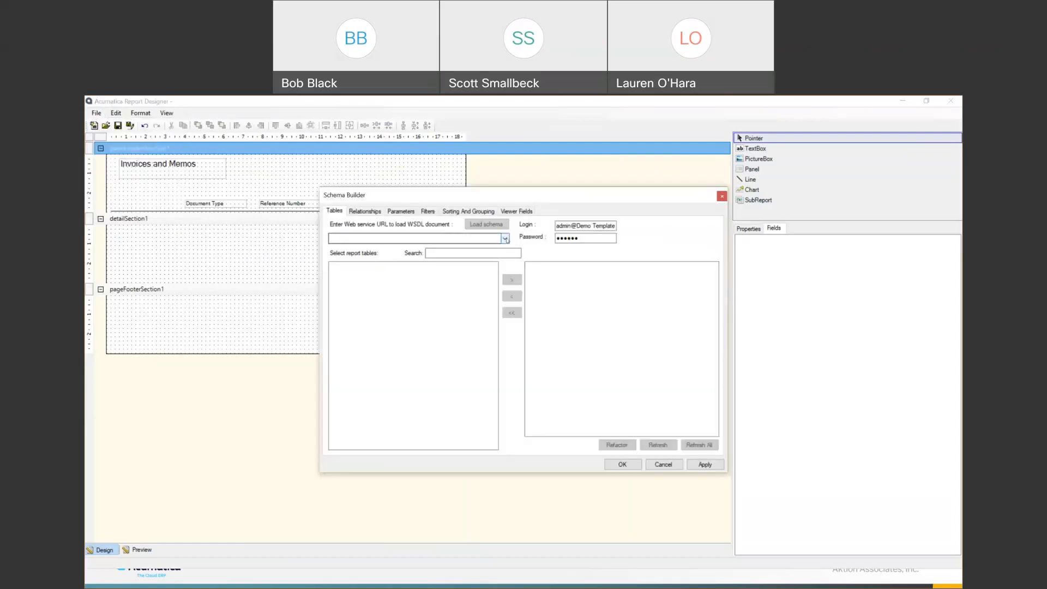
{"action": "left_click", "coordinate": [505, 238]}
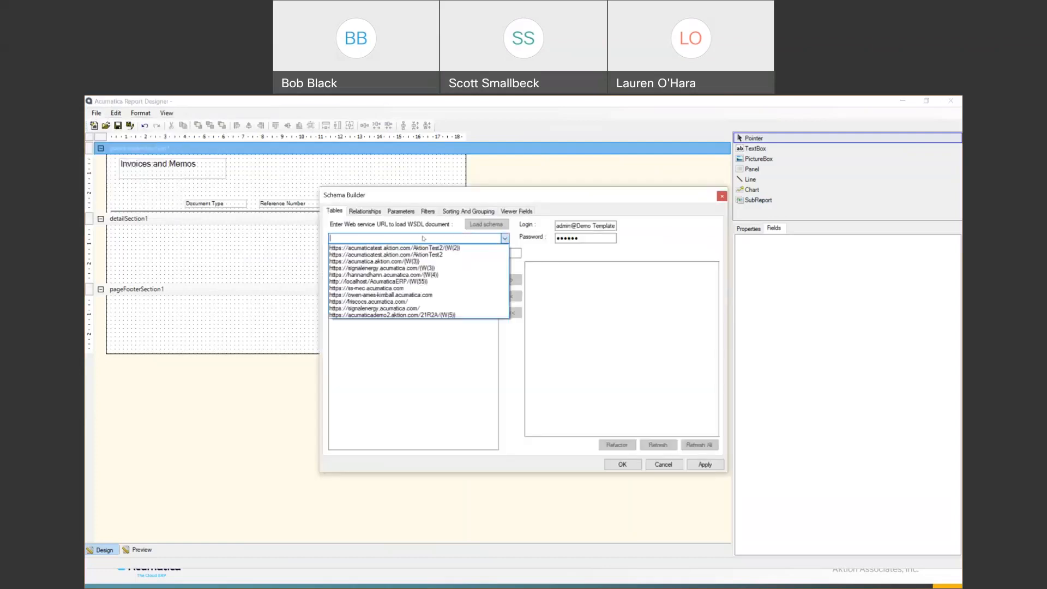
{"action": "left_click", "coordinate": [413, 315]}
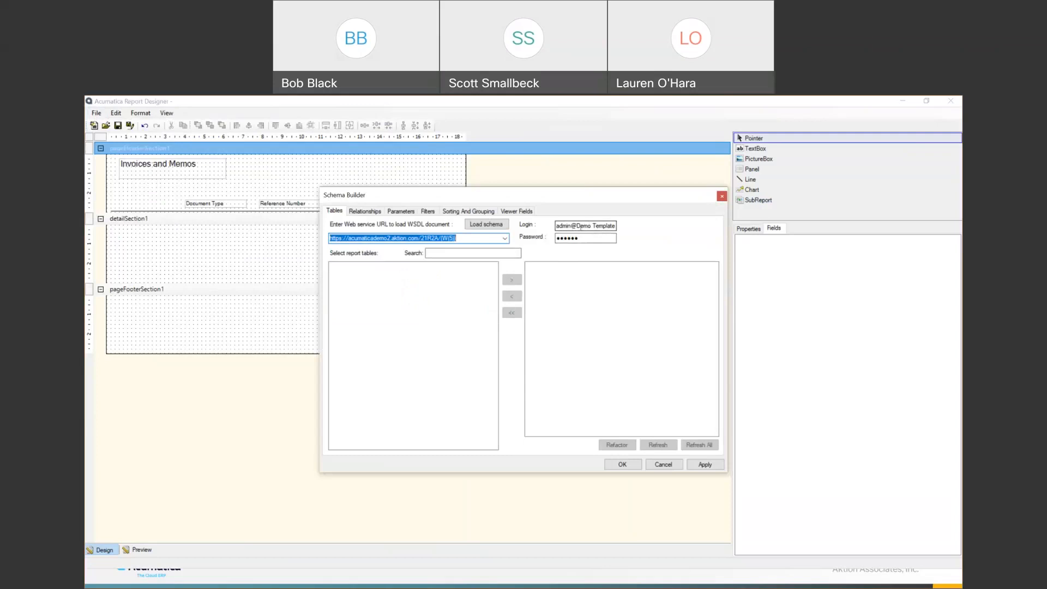
{"action": "left_click", "coordinate": [484, 224]}
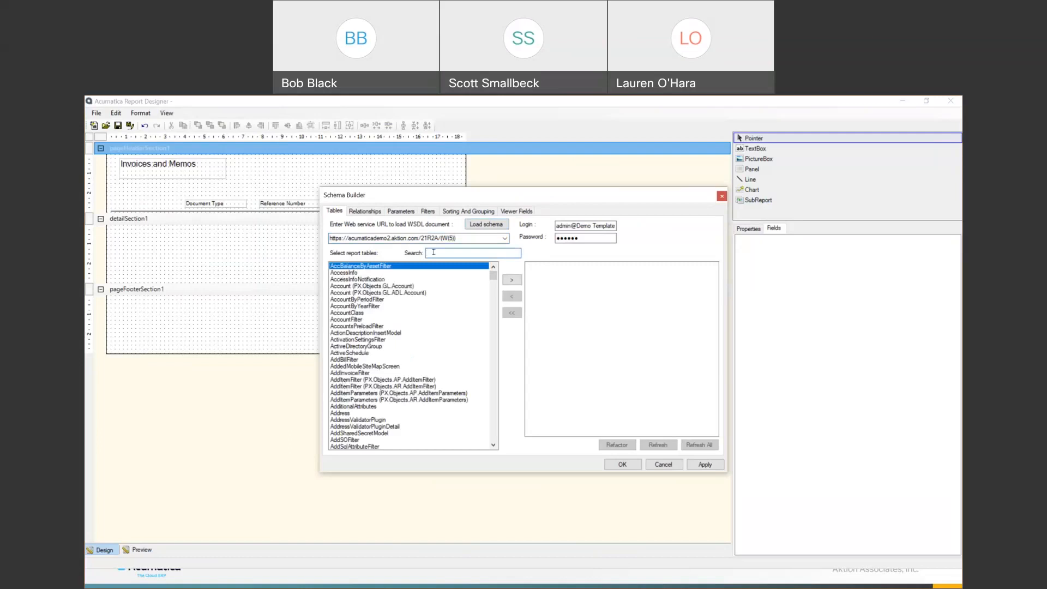
- Find ARInvoice by searching 'arin', add it as a report table, and inspect its fields
{"action": "type", "text": "a"}
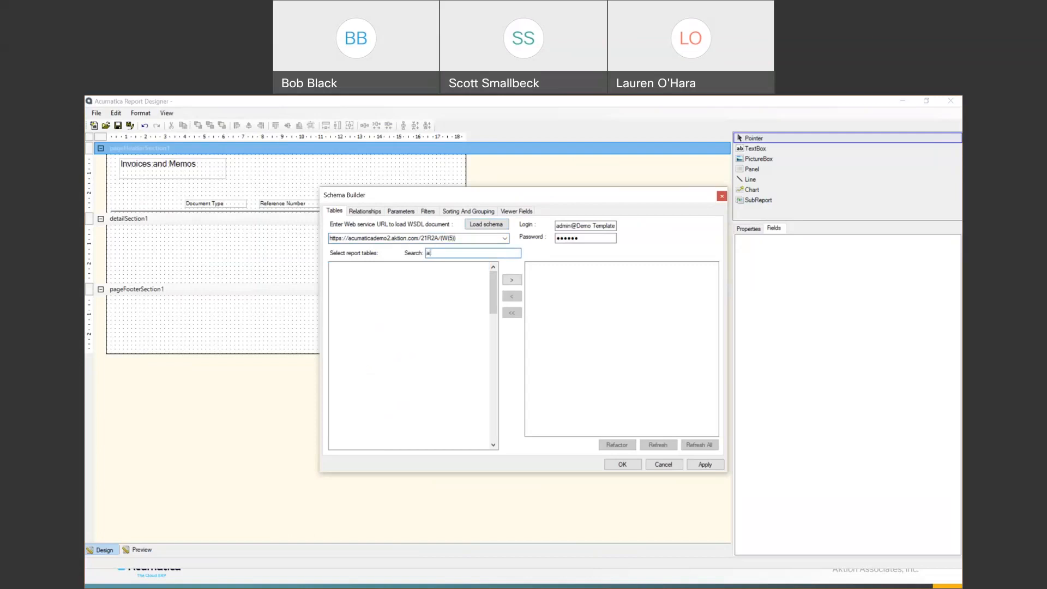
{"action": "type", "text": "rin"}
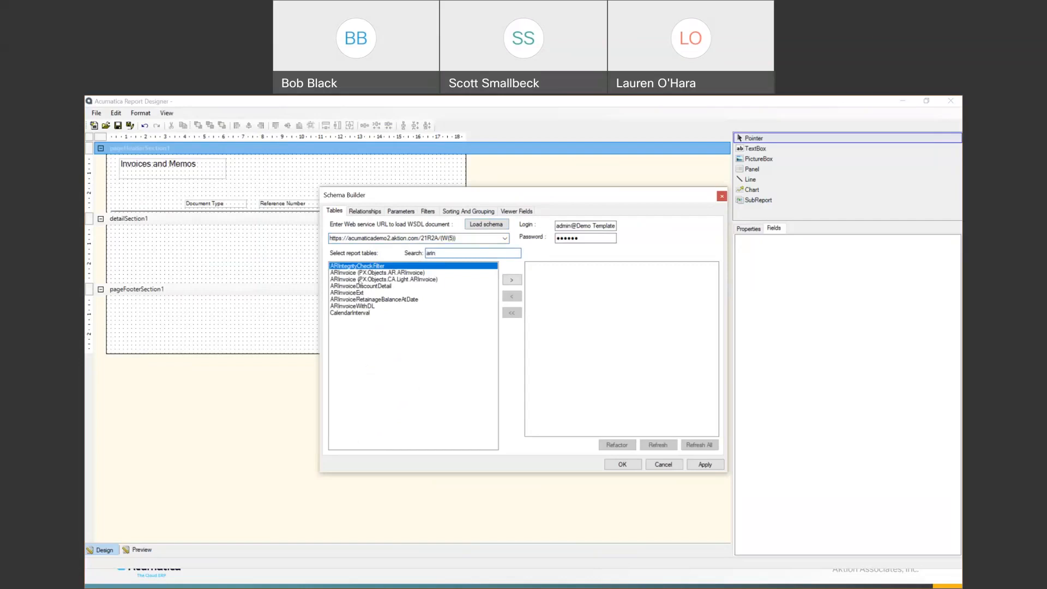
{"action": "key", "text": "Down"}
{"action": "left_click", "coordinate": [516, 281]}
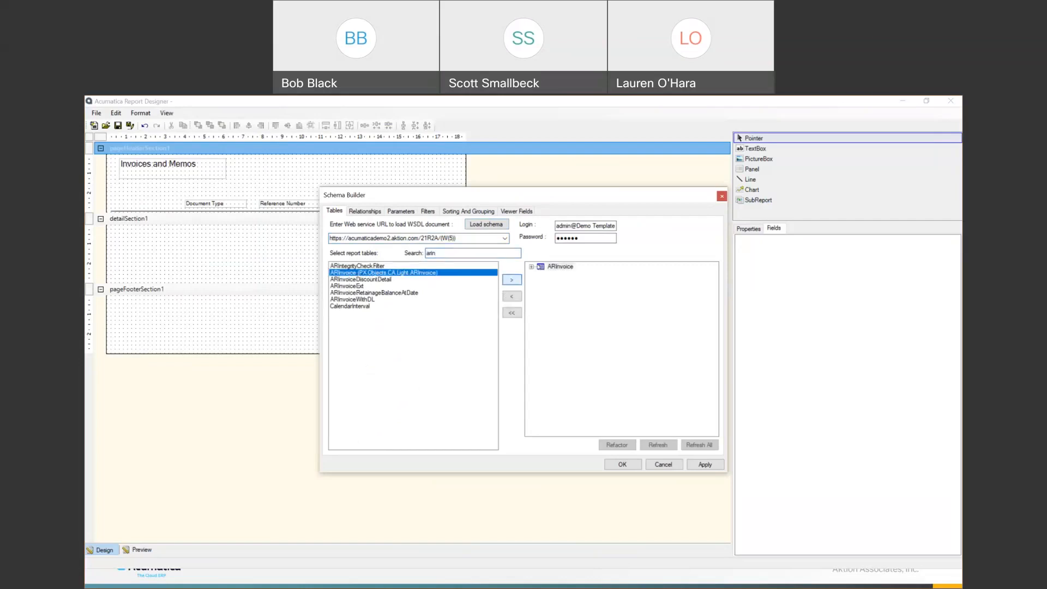
{"action": "double_click", "coordinate": [549, 266]}
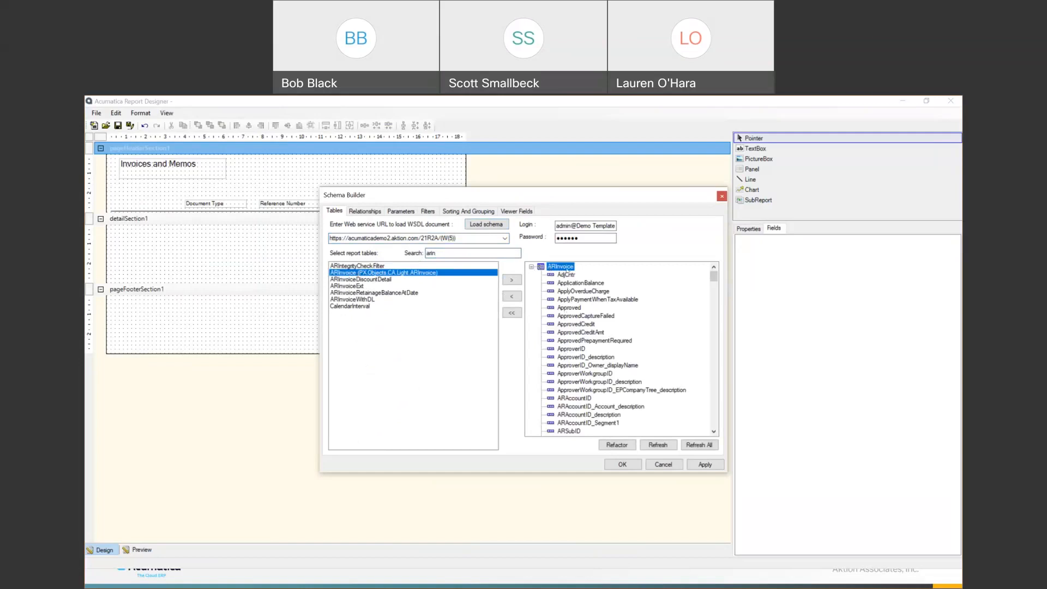
{"action": "scroll", "coordinate": [566, 306], "scroll_direction": "down", "scroll_amount": 10}
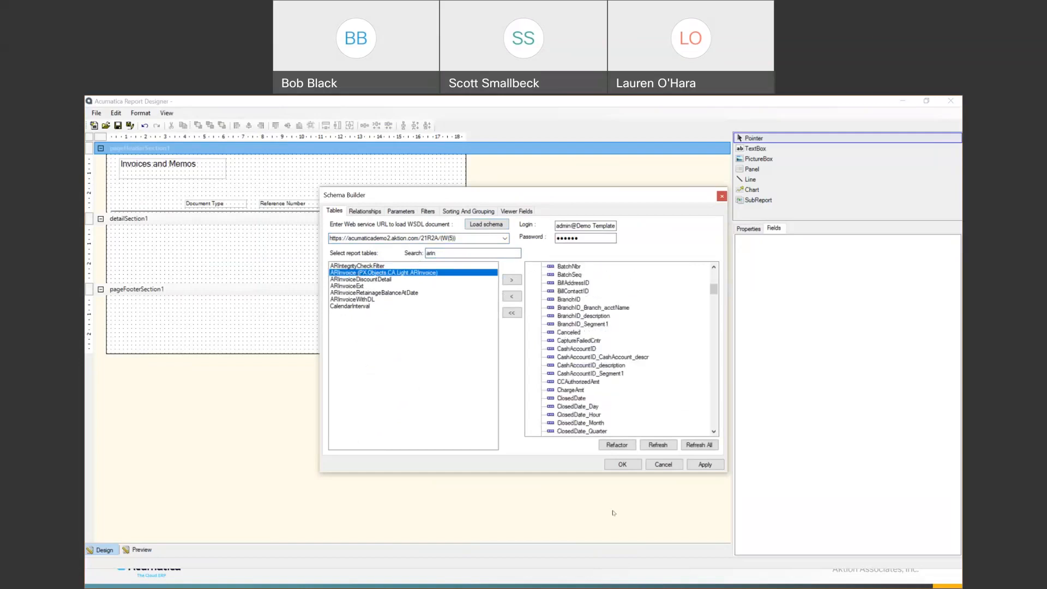
{"action": "scroll", "coordinate": [571, 330], "scroll_direction": "up", "scroll_amount": 10}
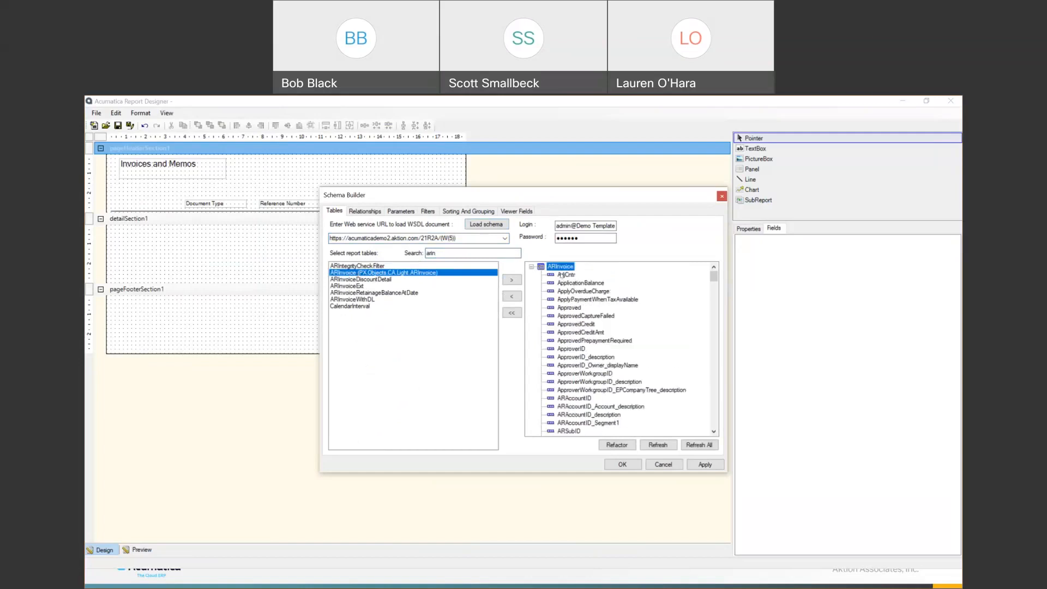
{"action": "left_click", "coordinate": [531, 267]}
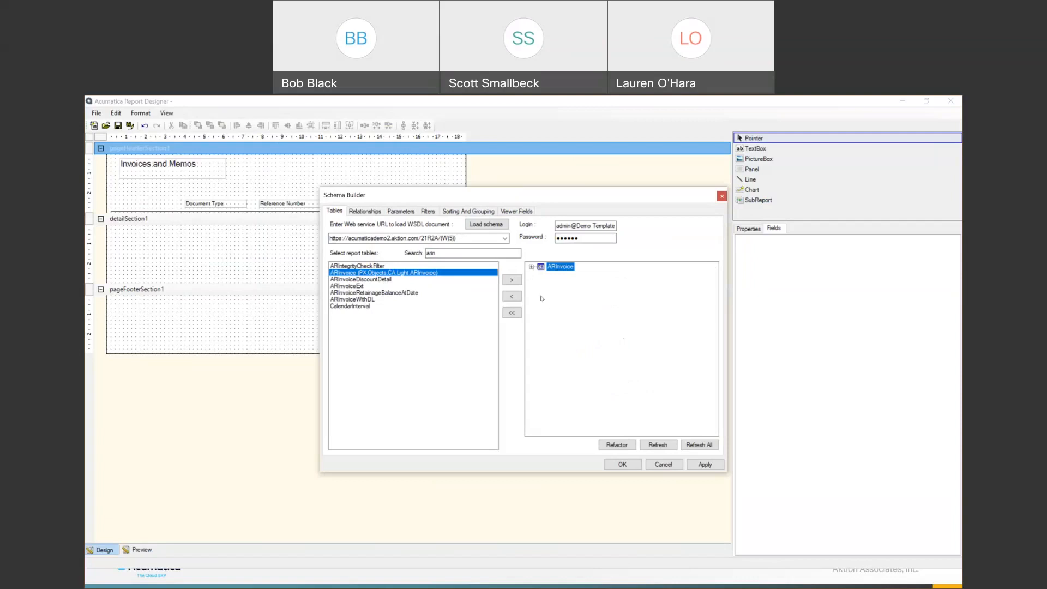
- Check the Relationships tab, which is empty for ARInvoice
{"action": "left_click", "coordinate": [369, 212]}
{"action": "left_click", "coordinate": [338, 213]}
{"action": "left_click", "coordinate": [365, 211]}
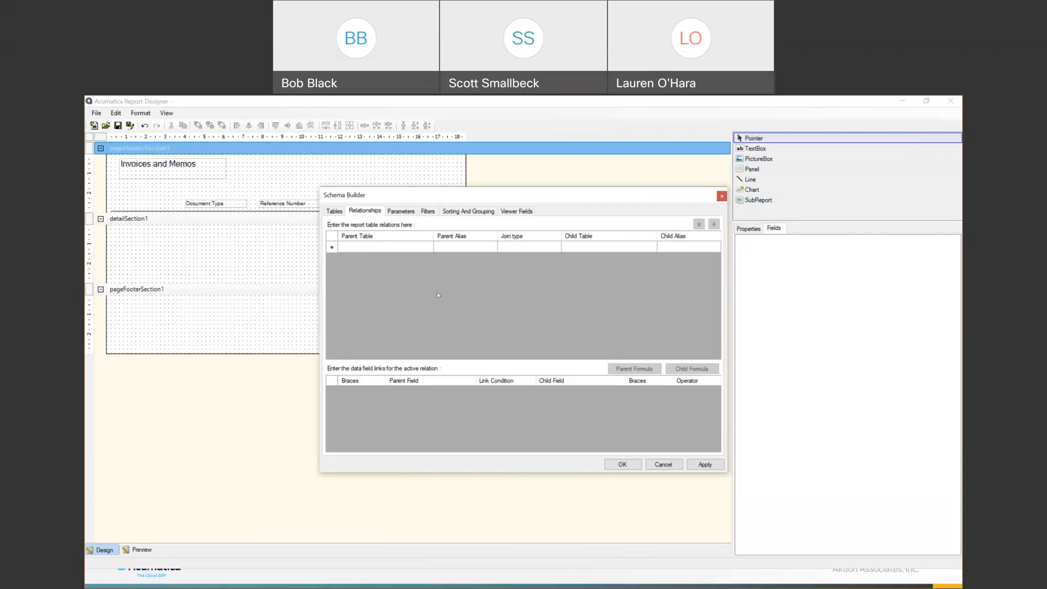
- Add a trial report parameter named Customer and look at the Filters settings
{"action": "left_click", "coordinate": [399, 212]}
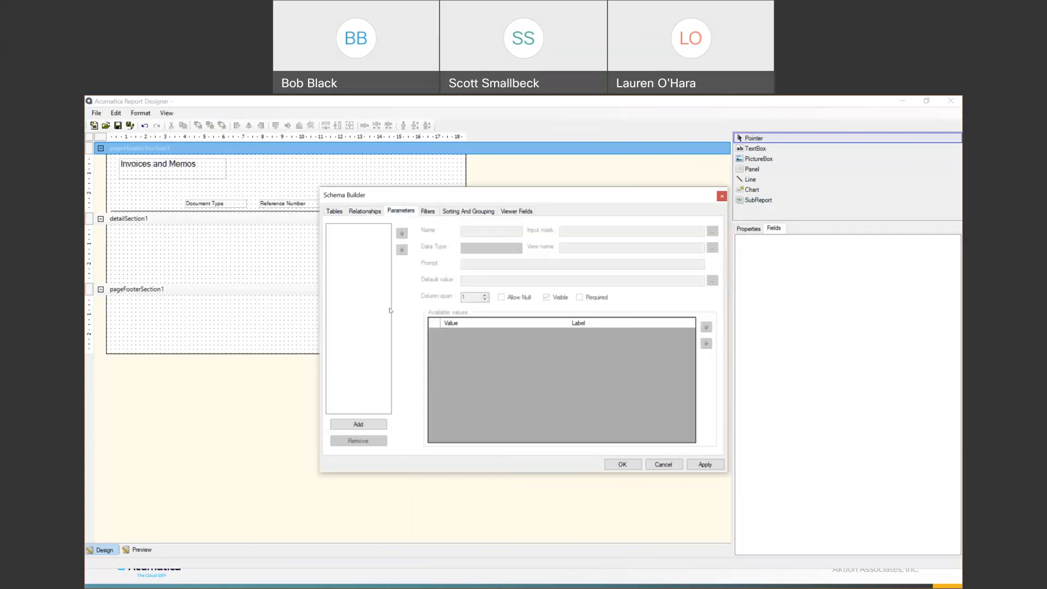
{"action": "left_click", "coordinate": [358, 425]}
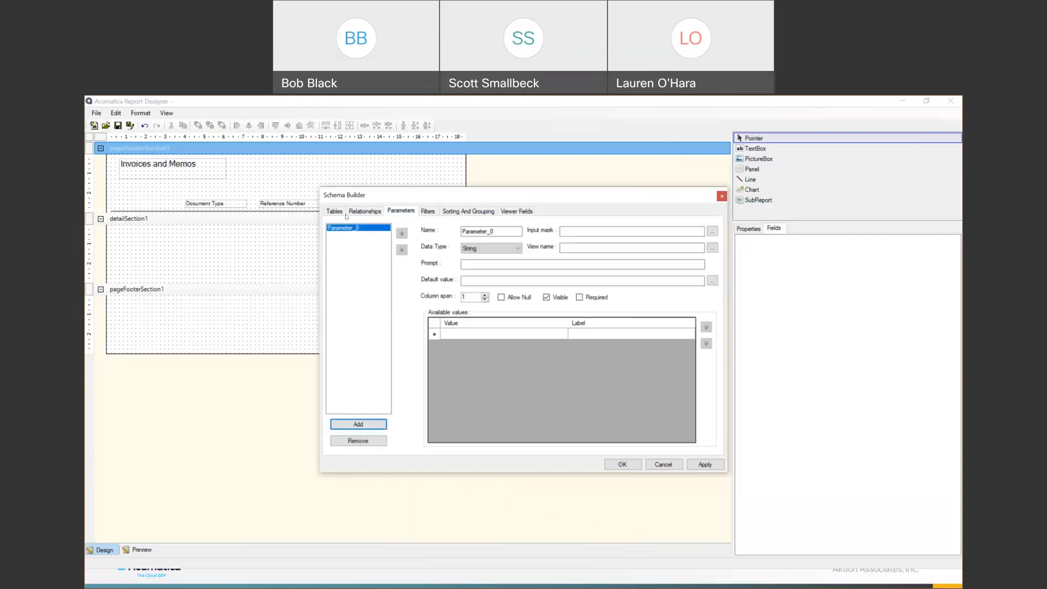
{"action": "key", "text": "Tab"}
{"action": "type", "text": "Customer"}
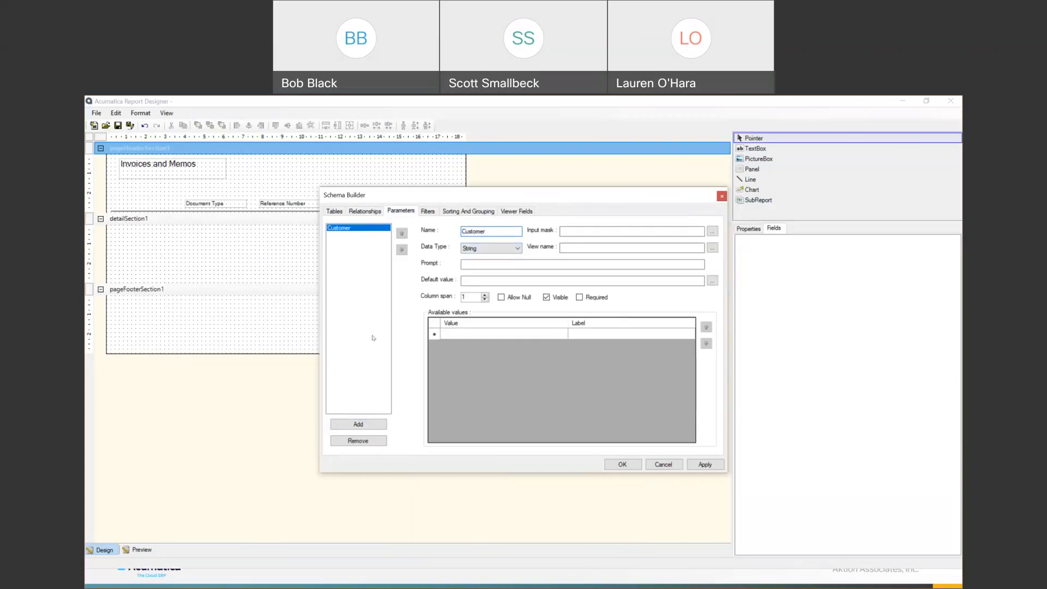
{"action": "left_click", "coordinate": [429, 212]}
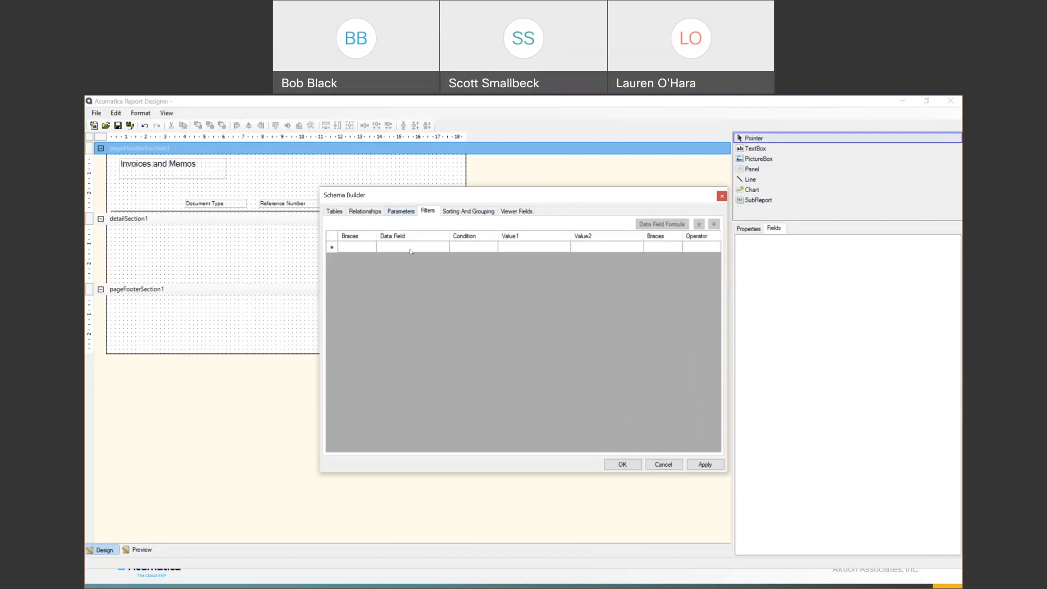
- Remove the Customer parameter and apply the schema, closing Schema Builder
{"action": "left_click", "coordinate": [401, 212]}
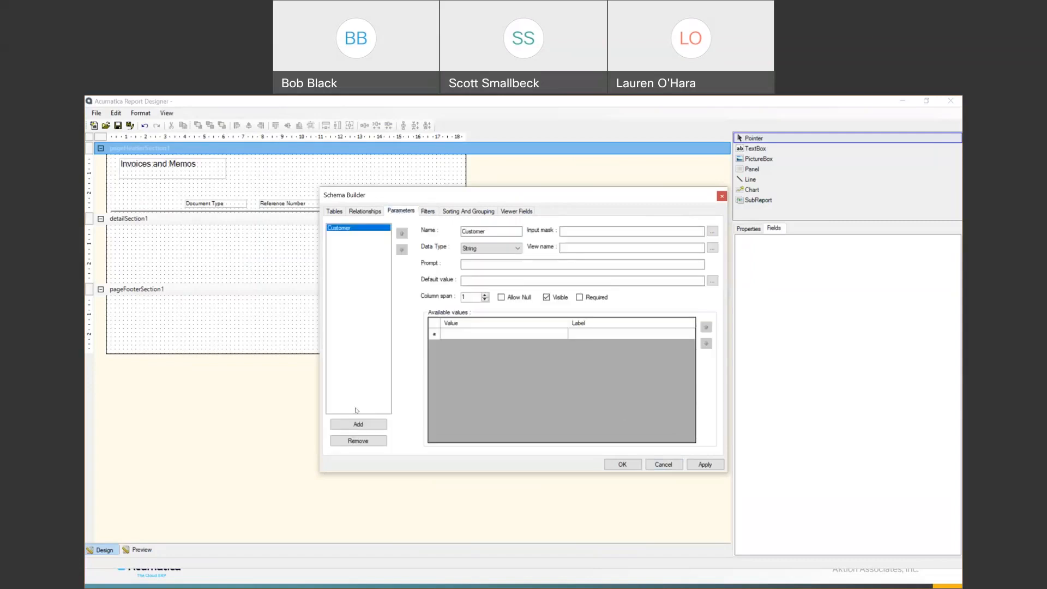
{"action": "left_click", "coordinate": [359, 440]}
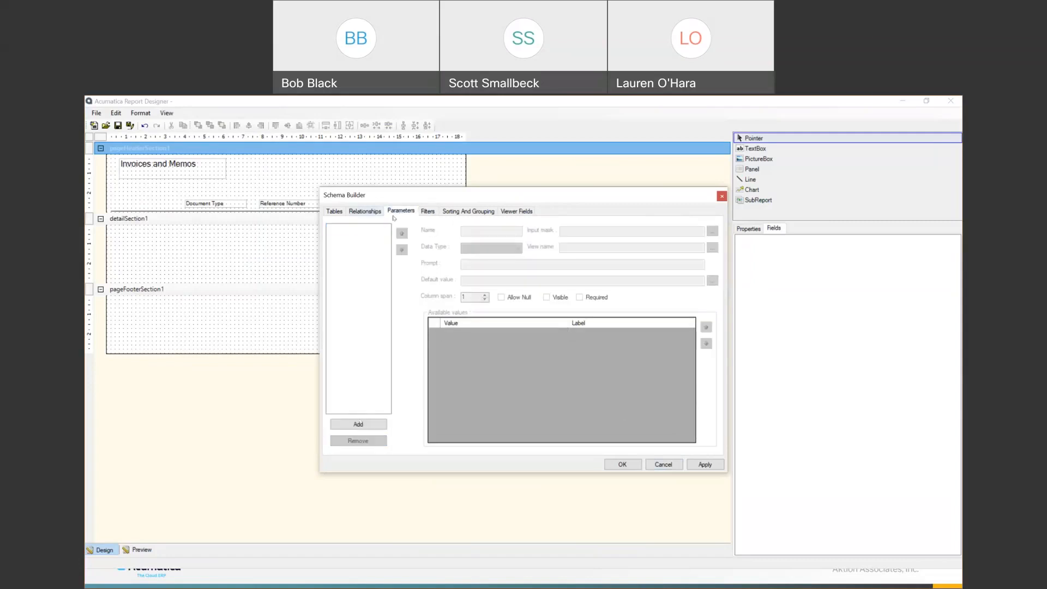
{"action": "left_click", "coordinate": [334, 211]}
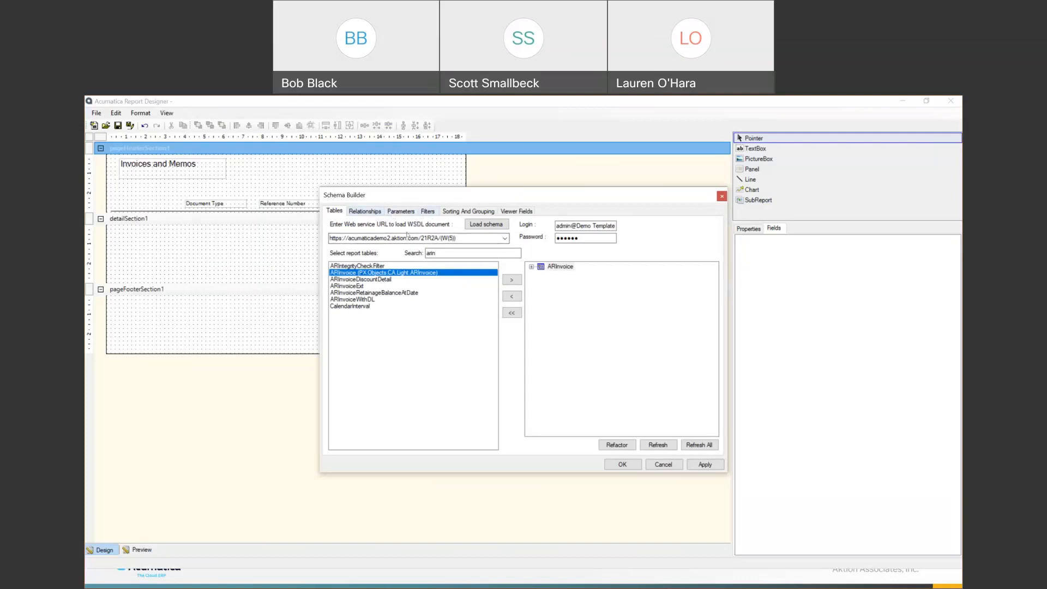
{"action": "left_click", "coordinate": [623, 464]}
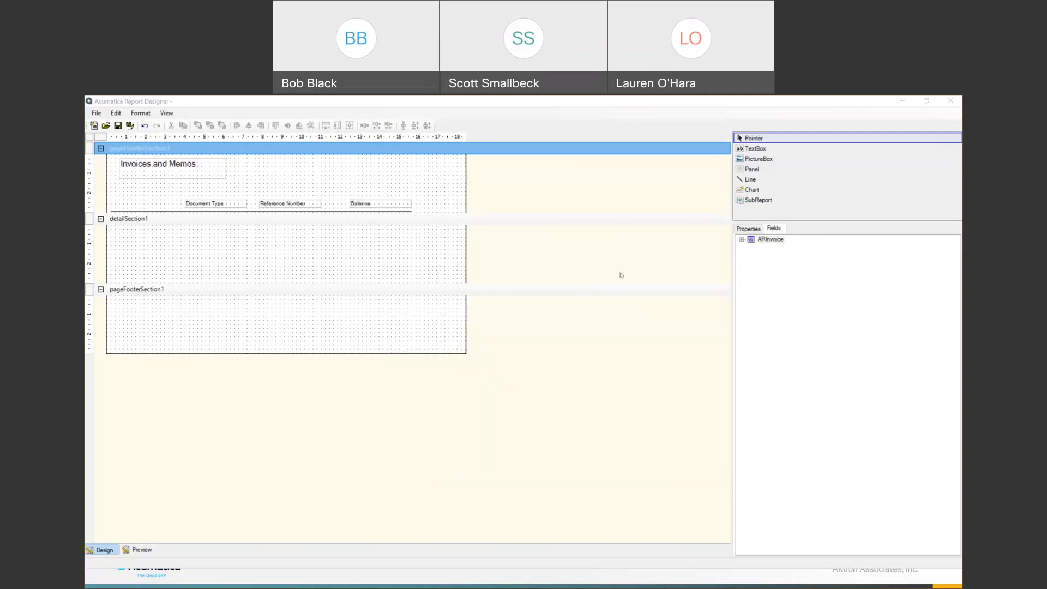
- Place ARInvoice DocType and RefNbr under the Document Type and Reference Number headings
{"action": "left_click", "coordinate": [768, 242]}
{"action": "left_click", "coordinate": [742, 240]}
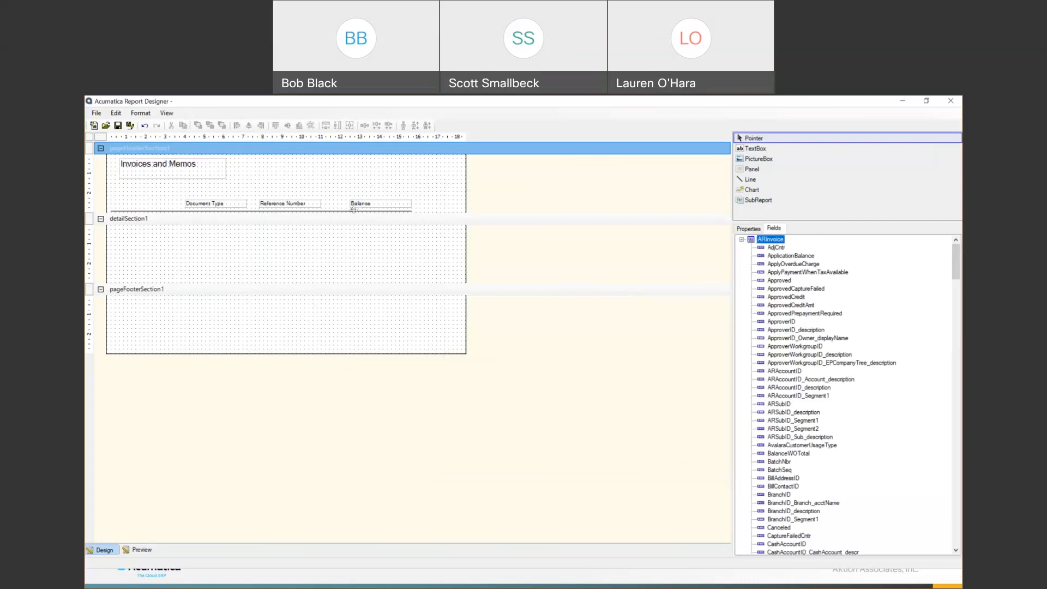
{"action": "scroll", "coordinate": [793, 441], "scroll_direction": "down", "scroll_amount": 20}
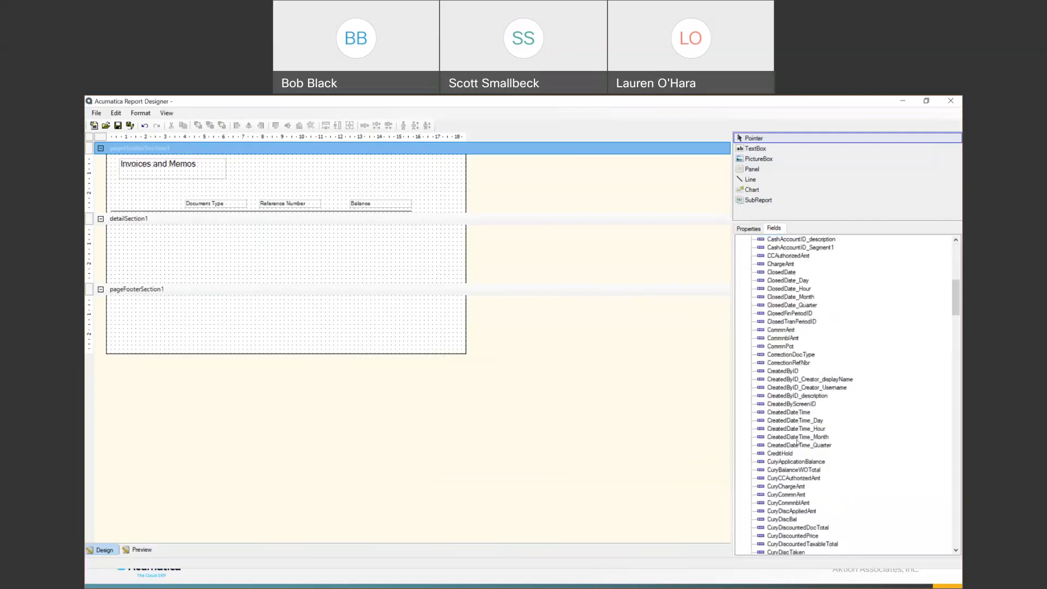
{"action": "scroll", "coordinate": [793, 451], "scroll_direction": "down", "scroll_amount": 14}
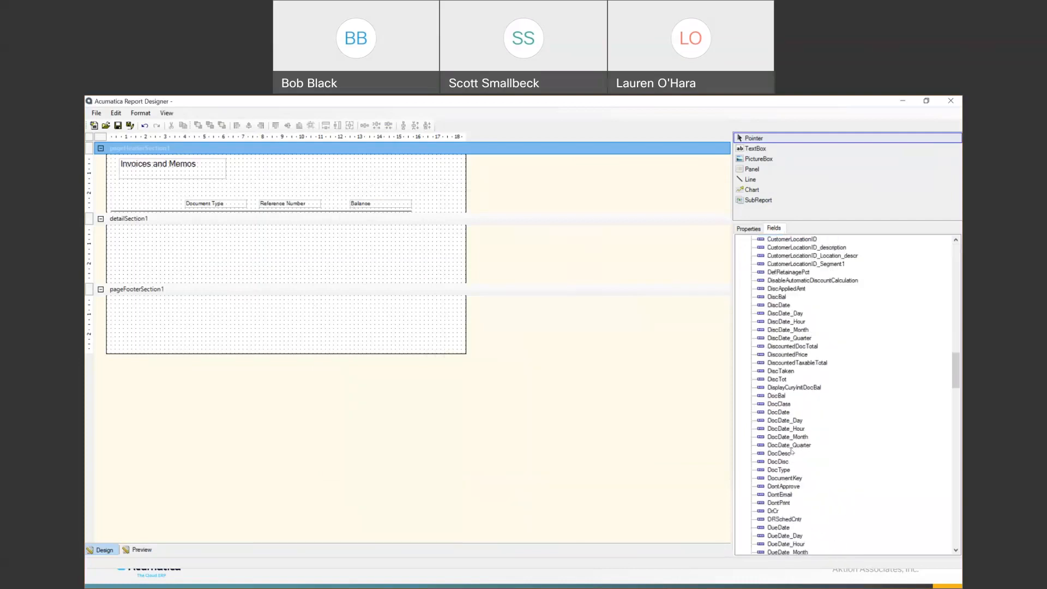
{"action": "left_click", "coordinate": [781, 470]}
{"action": "left_click_drag", "start_coordinate": [779, 476], "coordinate": [194, 235]}
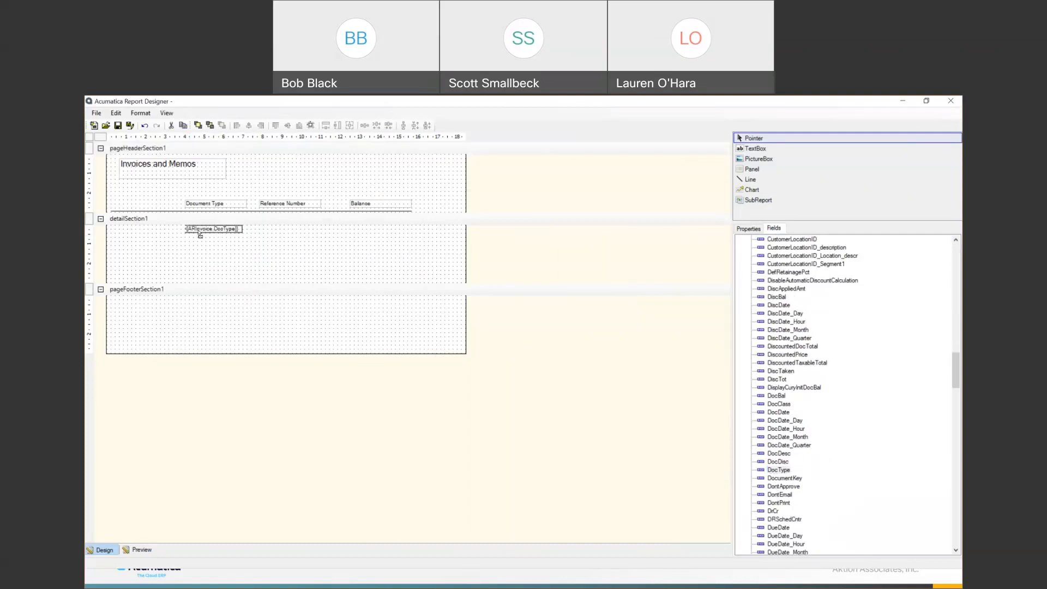
{"action": "scroll", "coordinate": [859, 467], "scroll_direction": "down", "scroll_amount": 2}
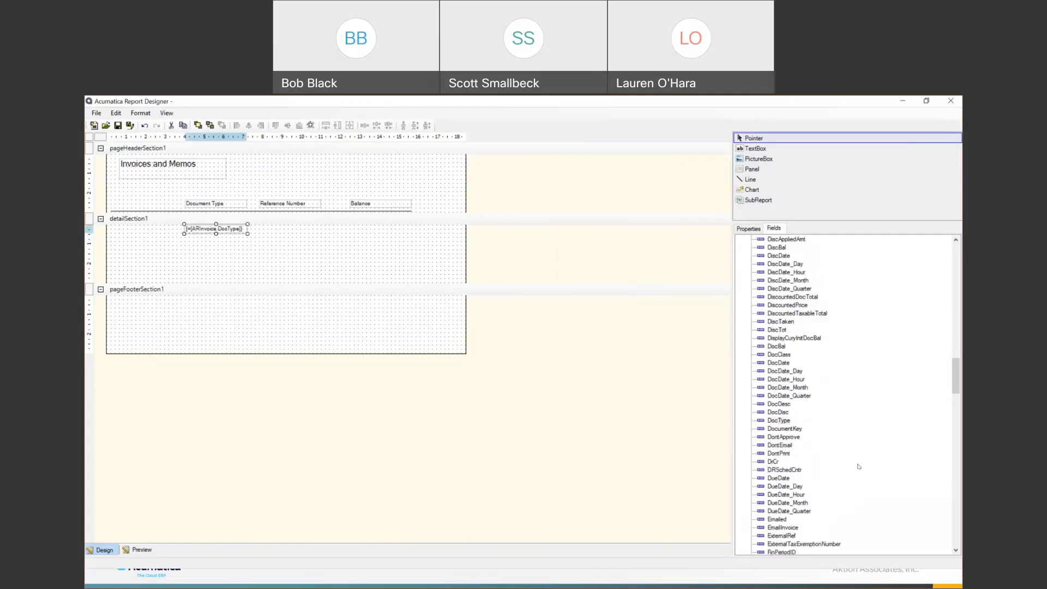
{"action": "scroll", "coordinate": [859, 467], "scroll_direction": "down", "scroll_amount": 20}
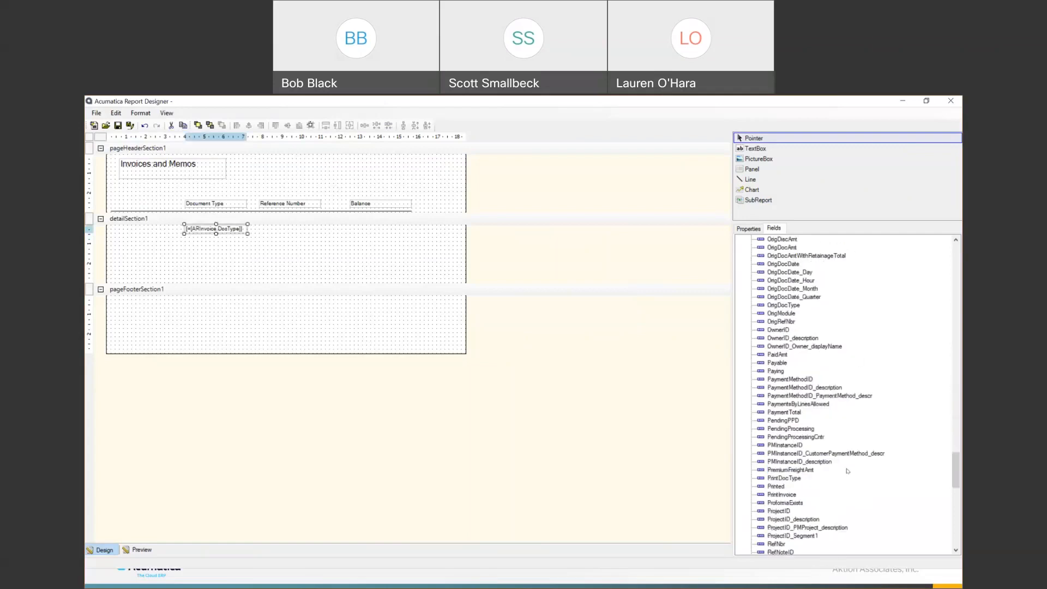
{"action": "scroll", "coordinate": [847, 470], "scroll_direction": "down", "scroll_amount": 5}
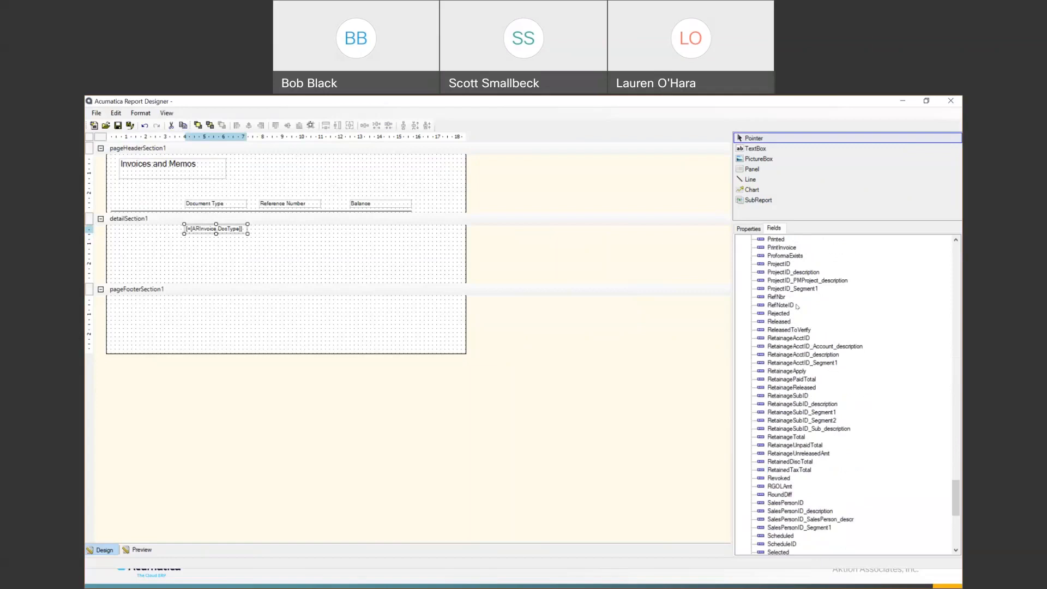
{"action": "left_click_drag", "start_coordinate": [776, 298], "coordinate": [295, 229]}
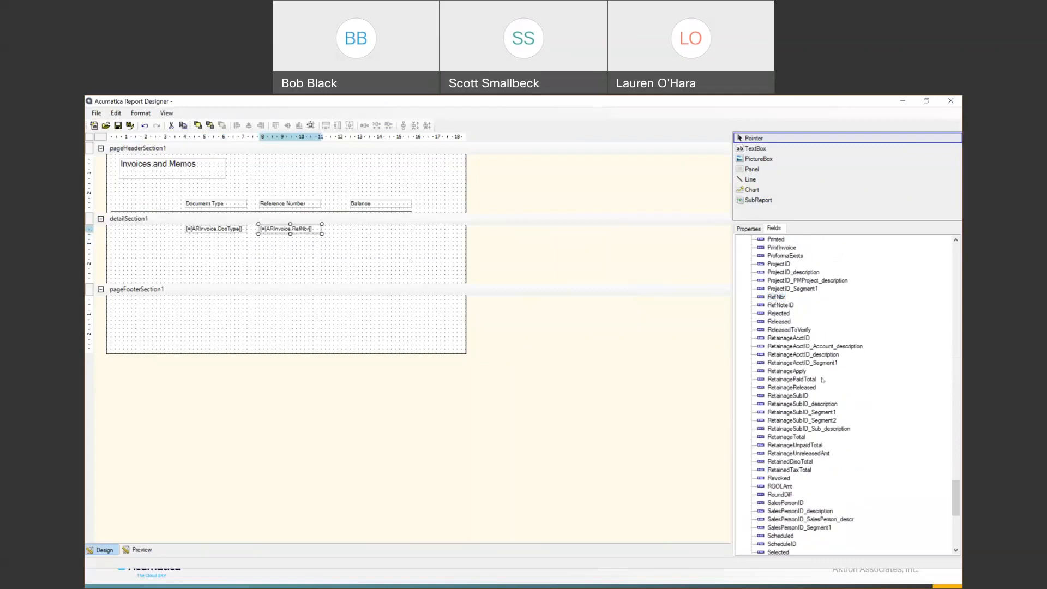
- Place CuryDocBal under Balance and shorten the detail section to one row
{"action": "left_click_drag", "start_coordinate": [958, 499], "coordinate": [958, 318]}
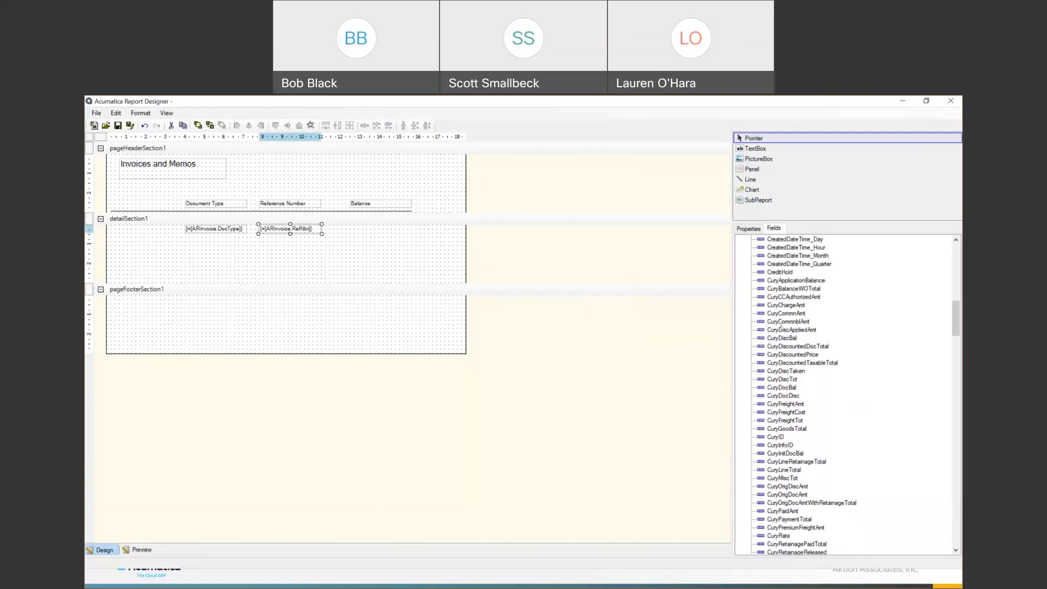
{"action": "left_click", "coordinate": [786, 388]}
{"action": "left_click_drag", "start_coordinate": [786, 389], "coordinate": [366, 233]}
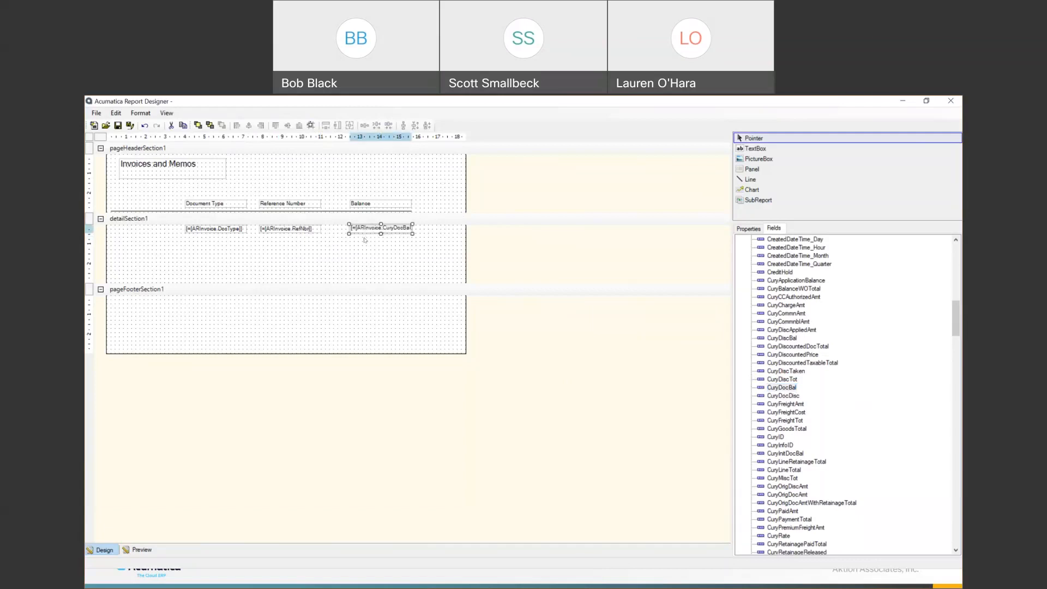
{"action": "left_click", "coordinate": [342, 282]}
{"action": "left_click_drag", "start_coordinate": [344, 282], "coordinate": [359, 235]}
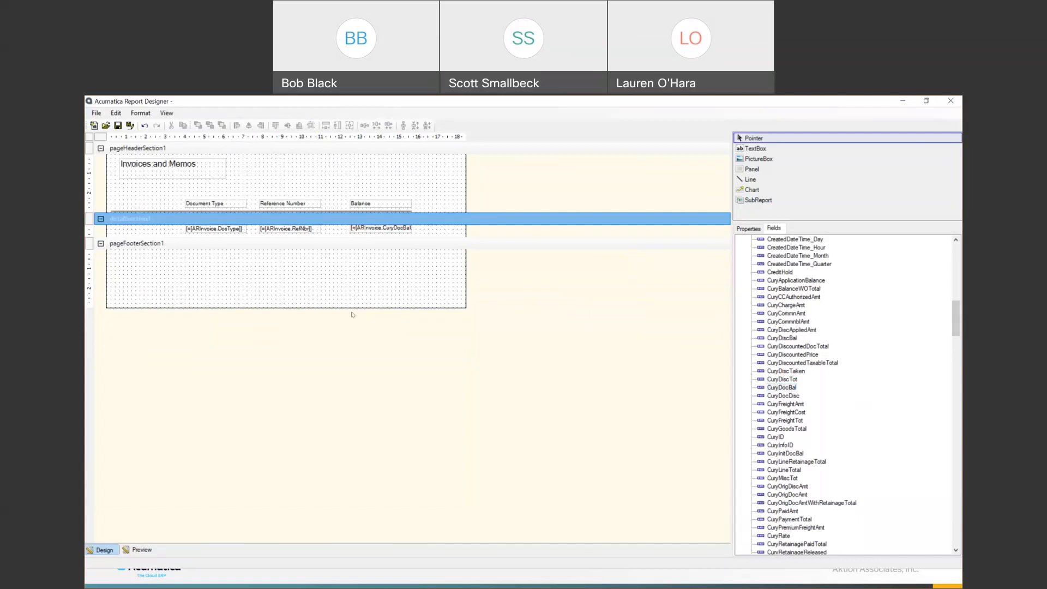
{"action": "left_click", "coordinate": [147, 551]}
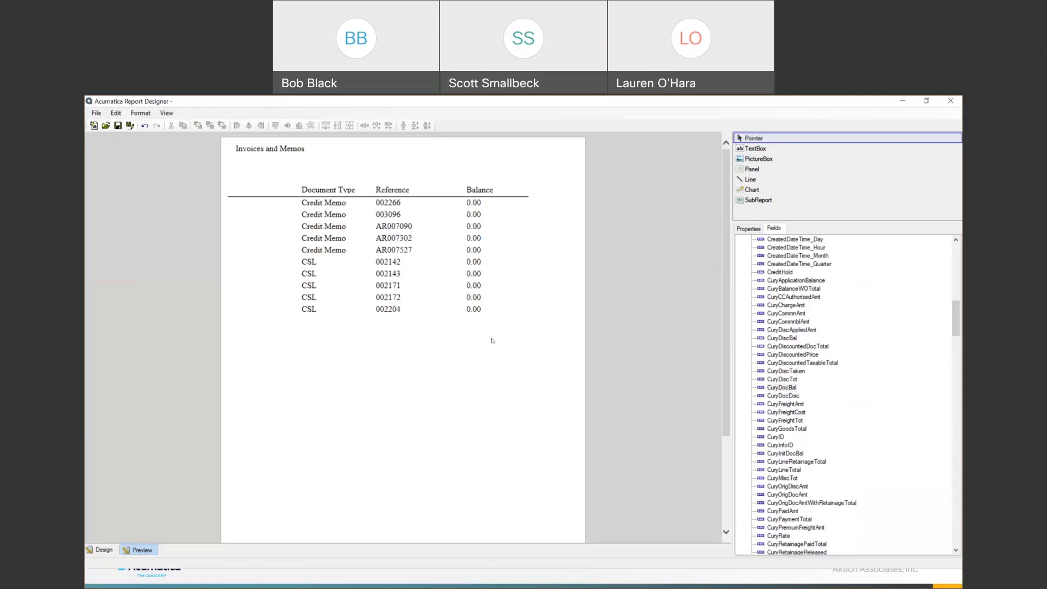
{"action": "left_click", "coordinate": [104, 551]}
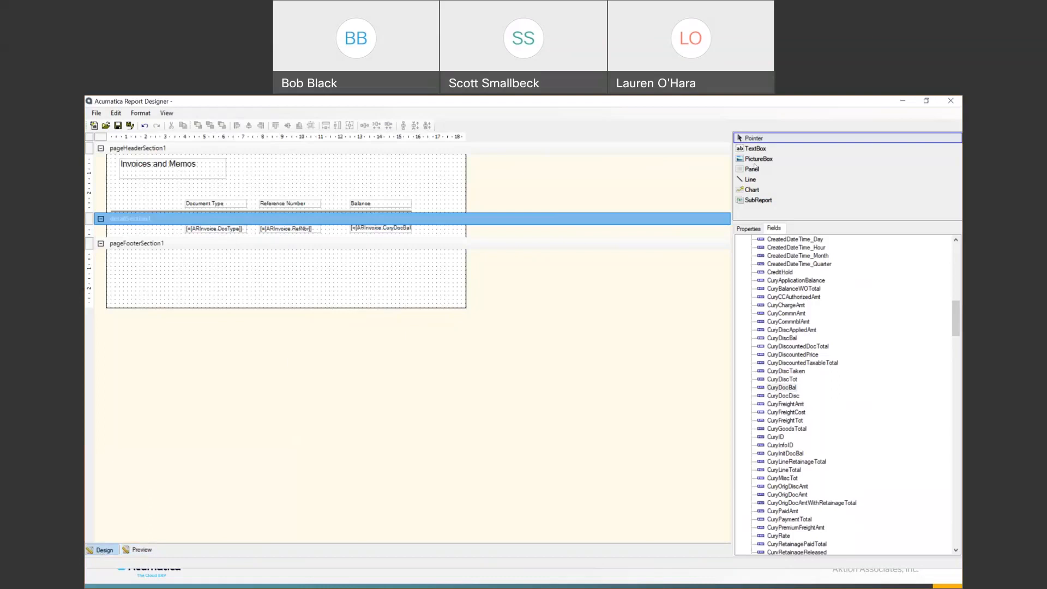
- Add a page-header text box with value 'Customer' left of Document Type
{"action": "left_click", "coordinate": [471, 240]}
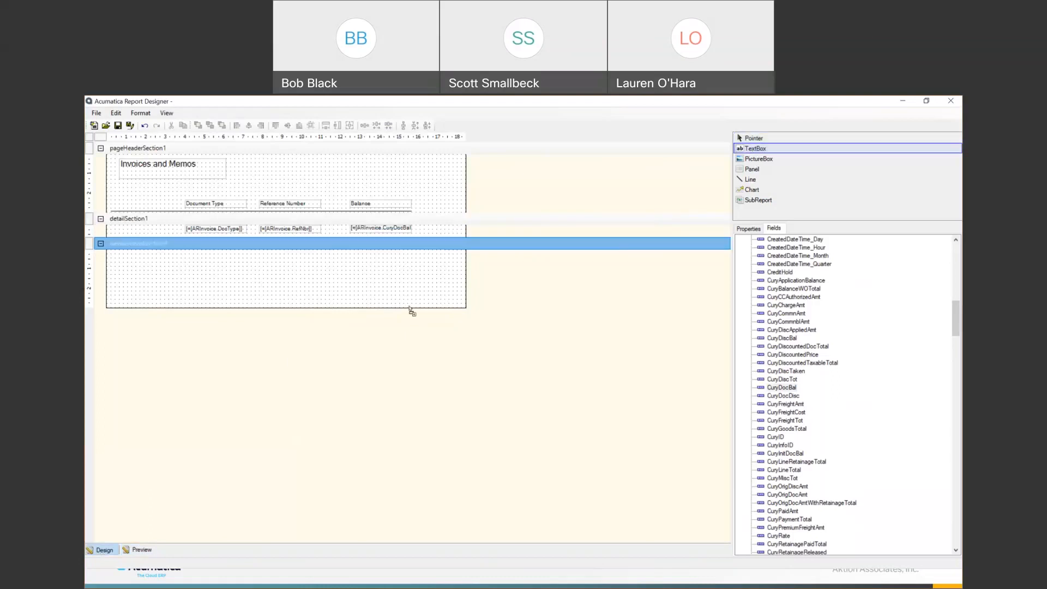
{"action": "left_click", "coordinate": [127, 195]}
{"action": "mouse_move", "coordinate": [147, 198]}
{"action": "left_mouse_down"}
{"action": "mouse_move", "coordinate": [145, 214]}
{"action": "mouse_move", "coordinate": [147, 202]}
{"action": "left_mouse_up"}
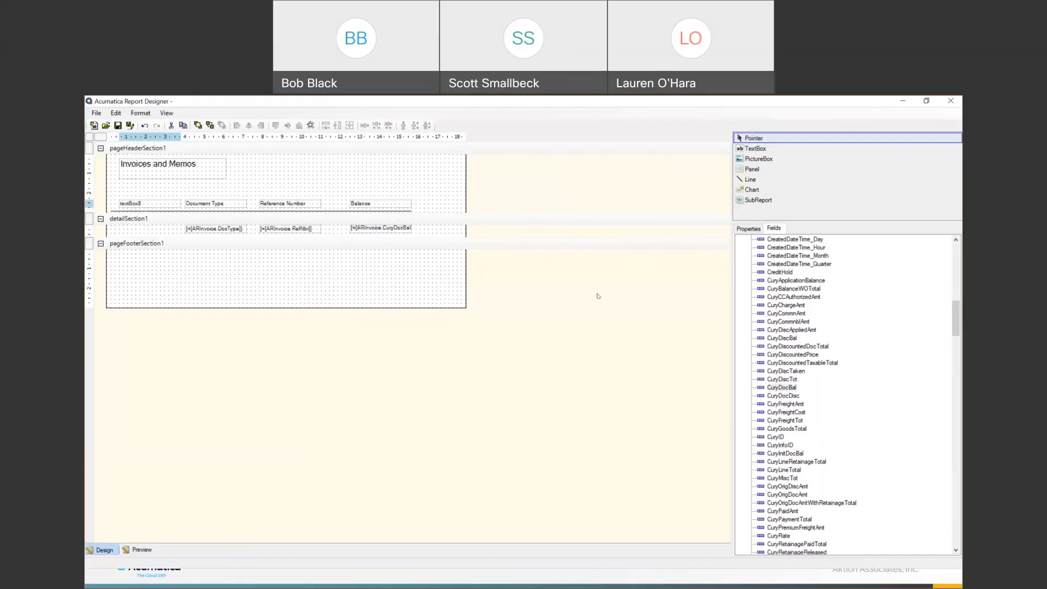
{"action": "left_click", "coordinate": [748, 229]}
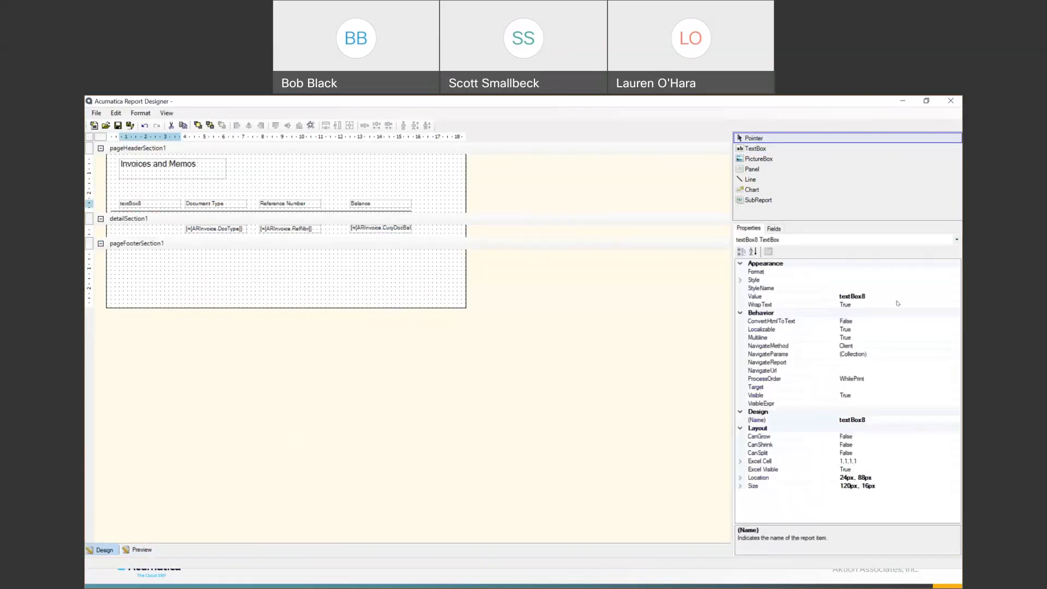
{"action": "left_click", "coordinate": [838, 296]}
{"action": "left_click_drag", "start_coordinate": [866, 296], "coordinate": [818, 296]}
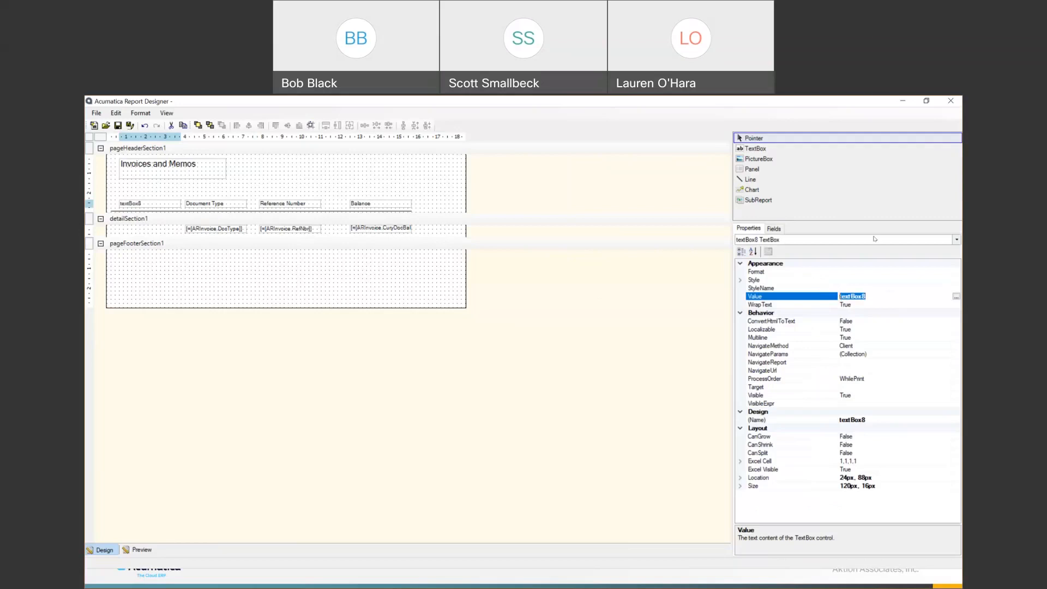
{"action": "type", "text": "Customer"}
{"action": "left_click", "coordinate": [305, 271]}
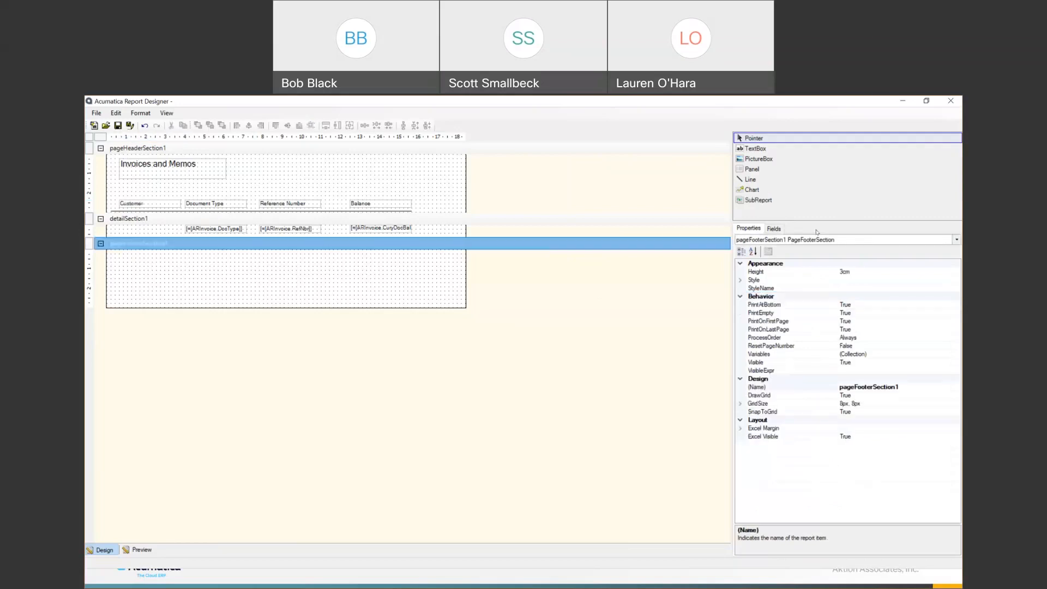
- Shift the column headings and the three detail fields to the right
{"action": "left_click", "coordinate": [774, 228]}
{"action": "scroll", "coordinate": [792, 395], "scroll_direction": "down", "scroll_amount": 6}
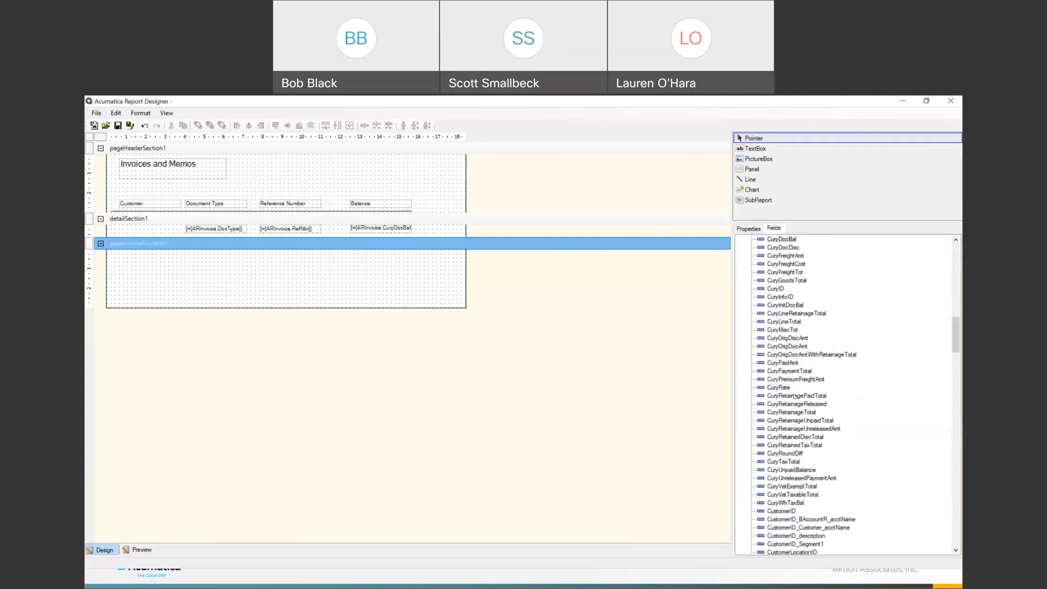
{"action": "scroll", "coordinate": [796, 396], "scroll_direction": "down", "scroll_amount": 5}
{"action": "left_click", "coordinate": [782, 388]}
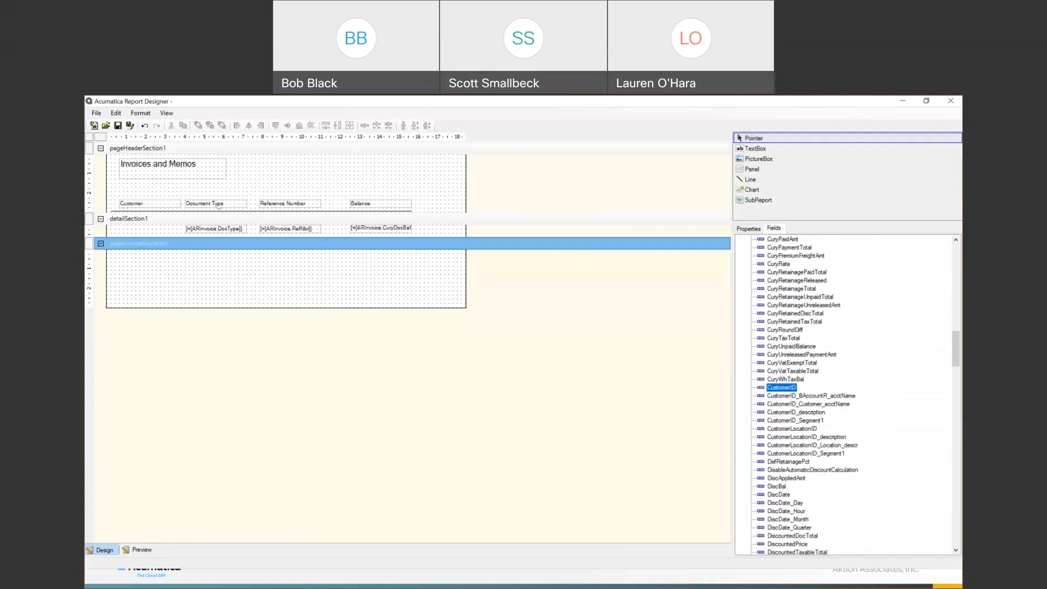
{"action": "left_click_drag", "start_coordinate": [222, 191], "coordinate": [380, 229]}
{"action": "key", "text": "Right"}
{"action": "key", "text": "Right"}
{"action": "key", "text": "Right"}
{"action": "key", "text": "Right"}
{"action": "key", "text": "Right"}
{"action": "key", "text": "Right"}
{"action": "key", "text": "Right"}
{"action": "key", "text": "Right"}
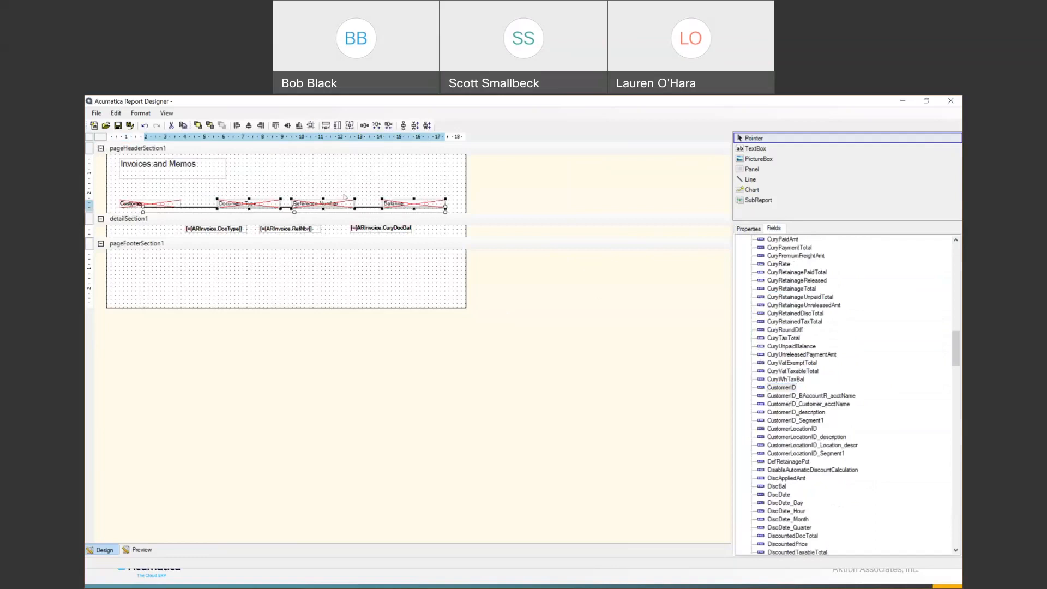
{"action": "left_click", "coordinate": [369, 216]}
{"action": "left_click_drag", "start_coordinate": [369, 217], "coordinate": [433, 234]}
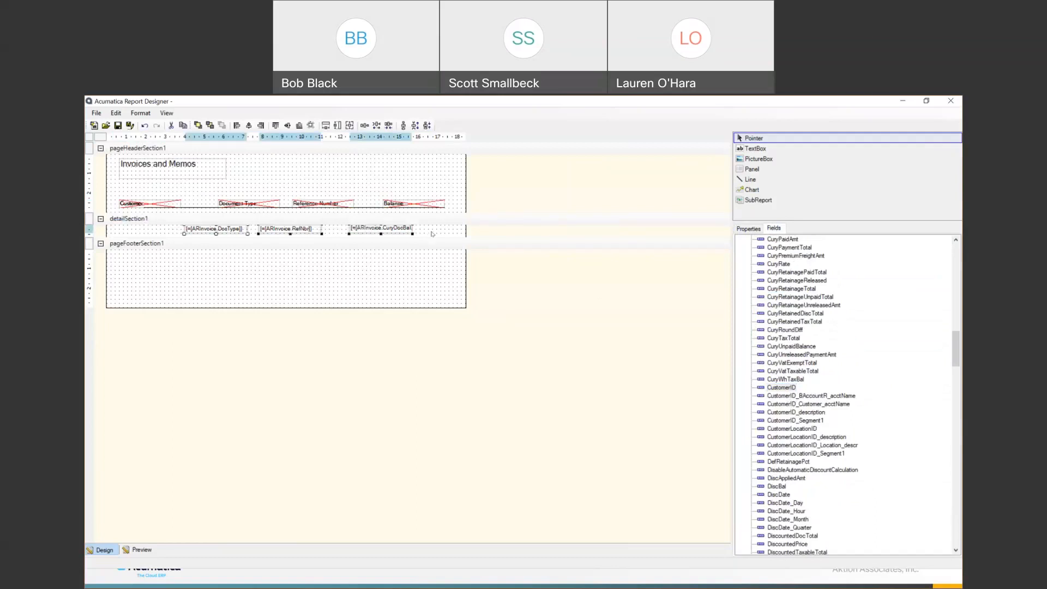
{"action": "key", "text": "Right"}
{"action": "key", "text": "Right"}
{"action": "key", "text": "Right"}
{"action": "key", "text": "Right"}
{"action": "key", "text": "Right"}
{"action": "key", "text": "Right"}
{"action": "key", "text": "Right"}
{"action": "key", "text": "Right"}
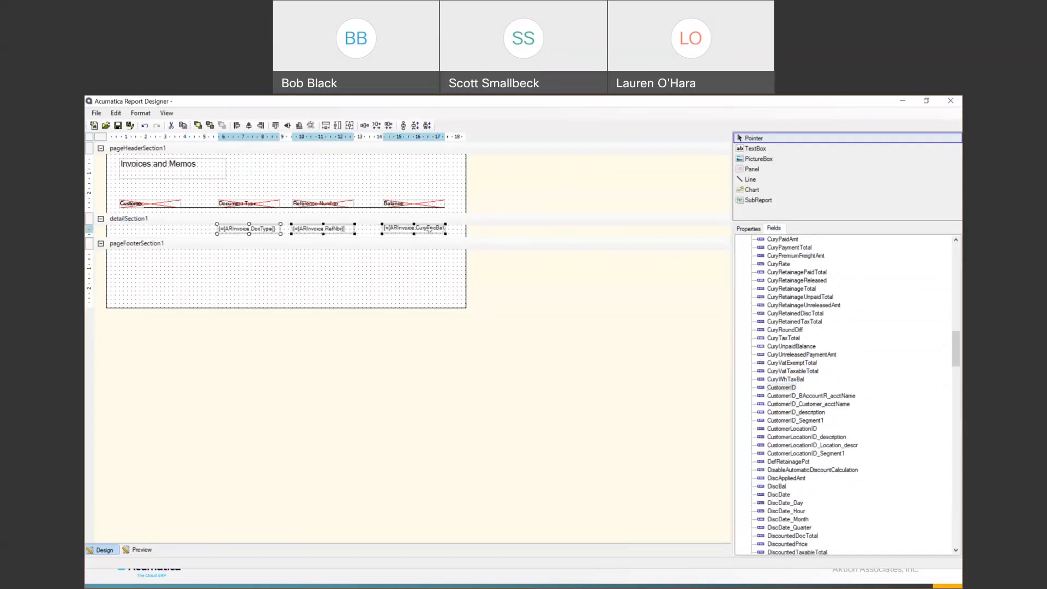
{"action": "left_click", "coordinate": [168, 227]}
- Add CustomerID and the customer account name fields at the start of the detail row
{"action": "left_click", "coordinate": [160, 203]}
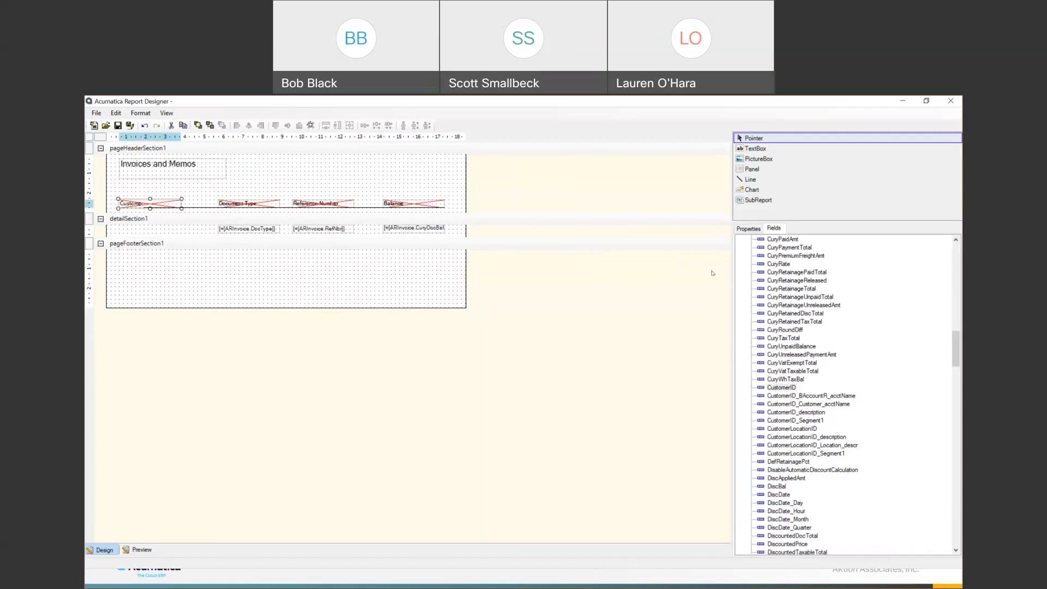
{"action": "left_click_drag", "start_coordinate": [791, 389], "coordinate": [167, 228]}
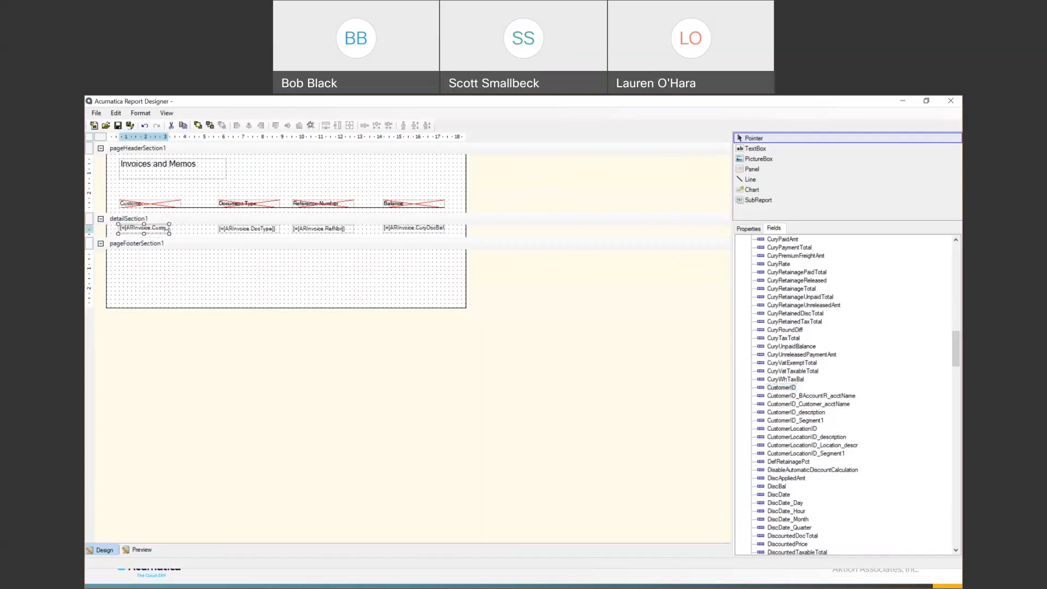
{"action": "left_click", "coordinate": [800, 406]}
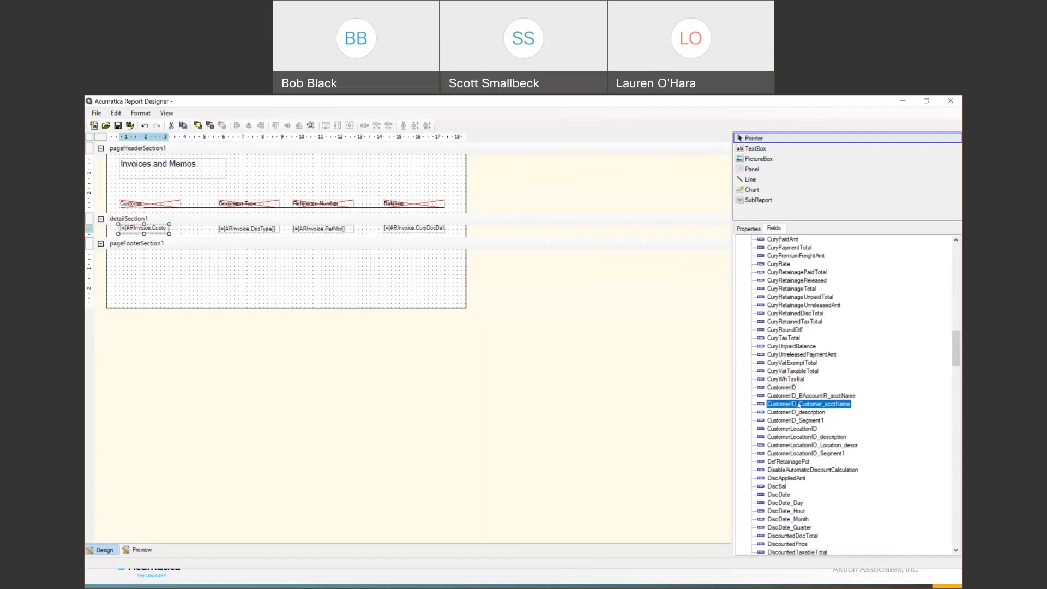
{"action": "left_click_drag", "start_coordinate": [487, 367], "coordinate": [177, 233]}
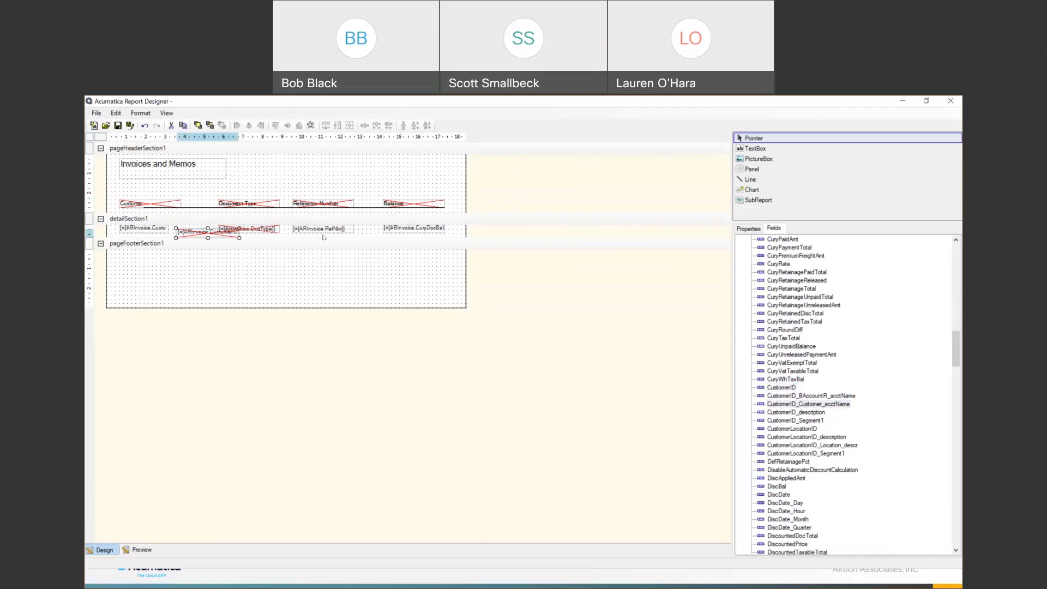
- Realign the Reference Number heading, DocType field and CustomerID field with their neighbours
{"action": "left_click", "coordinate": [323, 200]}
{"action": "left_click_drag", "start_coordinate": [324, 200], "coordinate": [351, 228]}
{"action": "left_click", "coordinate": [403, 202]}
{"action": "left_click", "coordinate": [265, 198]}
{"action": "key", "text": "Delete"}
{"action": "key", "text": "ctrl+z"}
{"action": "left_click_drag", "start_coordinate": [237, 228], "coordinate": [263, 225]}
{"action": "left_click", "coordinate": [240, 199]}
{"action": "key", "text": "Delete"}
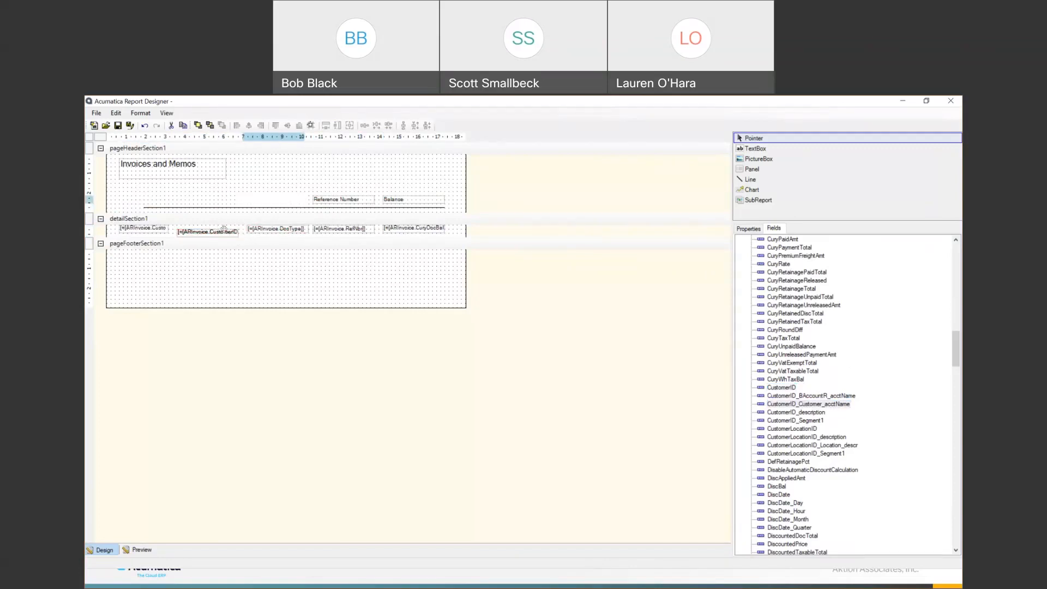
{"action": "key", "text": "ctrl+z"}
{"action": "left_click_drag", "start_coordinate": [225, 232], "coordinate": [219, 229]}
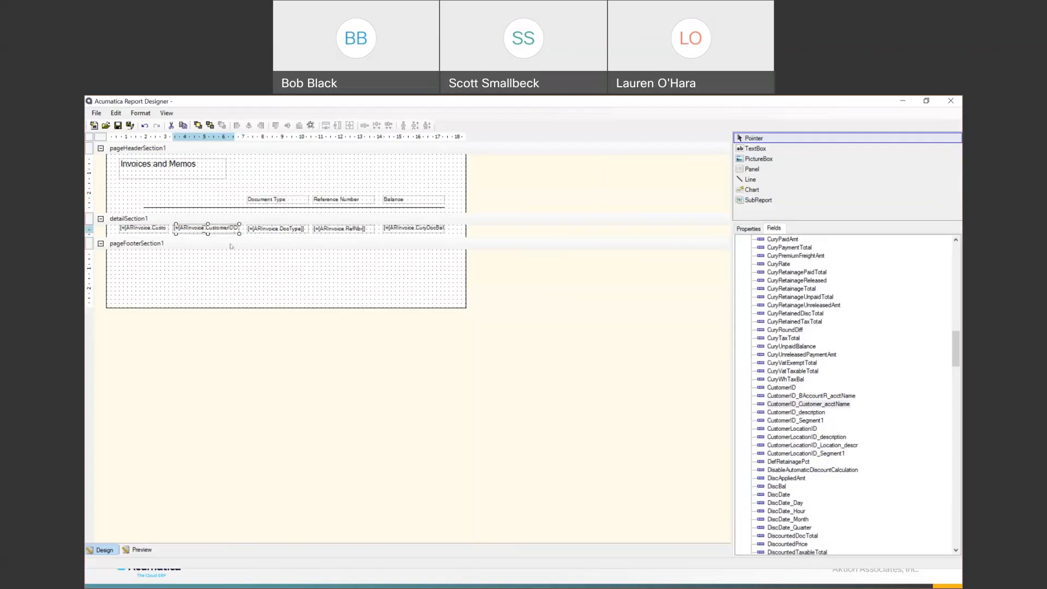
{"action": "left_click", "coordinate": [144, 228]}
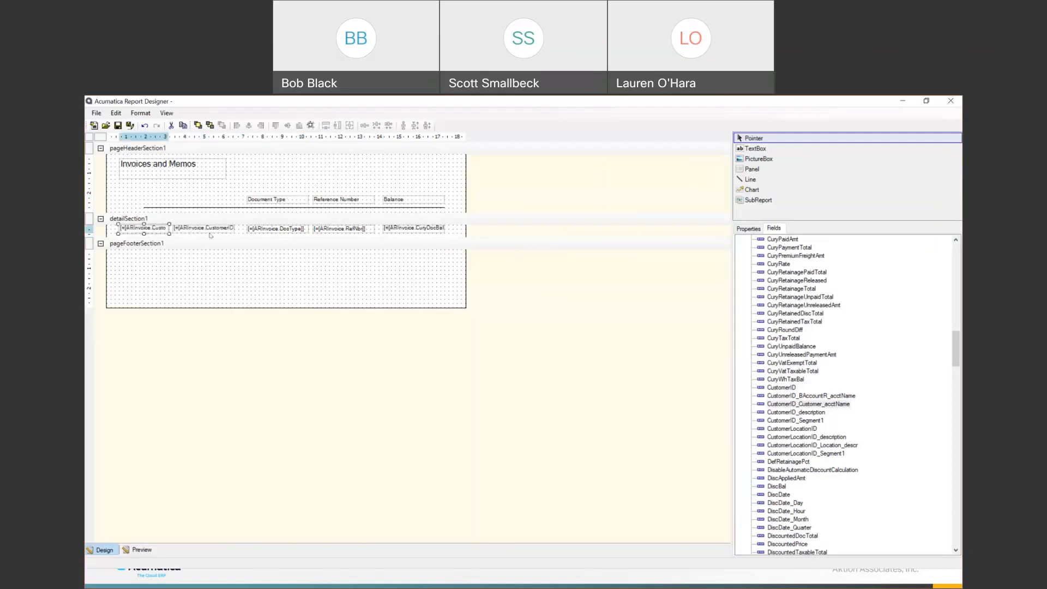
{"action": "left_click", "coordinate": [141, 550]}
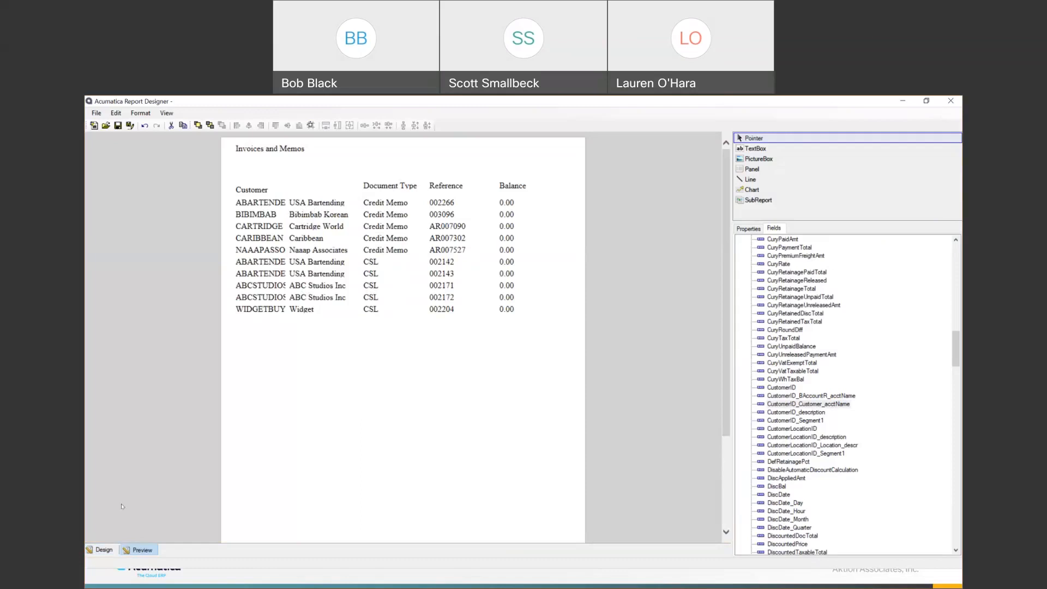
{"action": "left_click", "coordinate": [104, 550]}
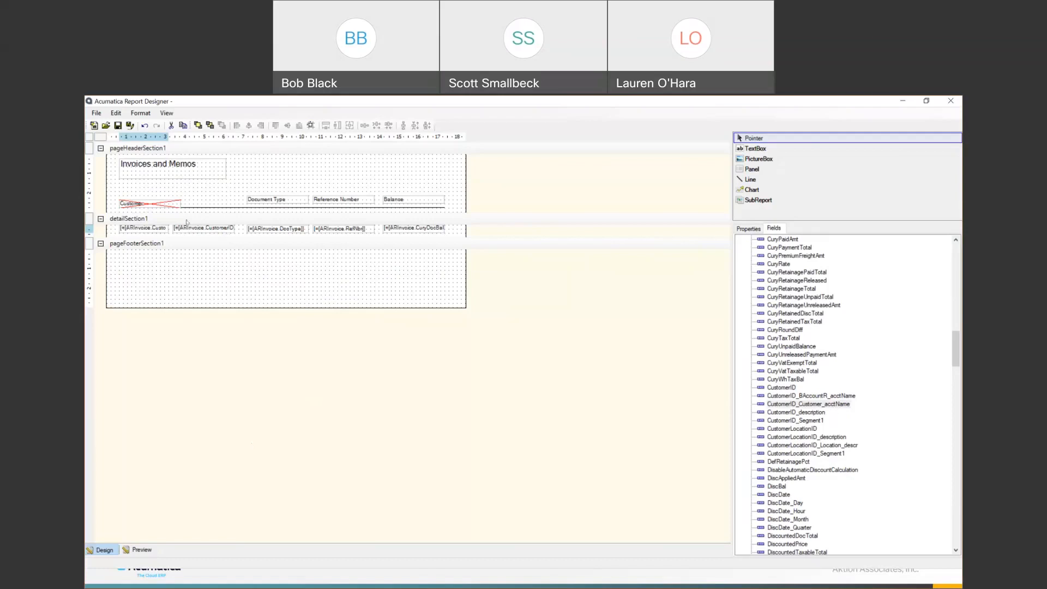
- Add a report group named Customer in the report1 Groups collection
{"action": "left_click", "coordinate": [753, 229]}
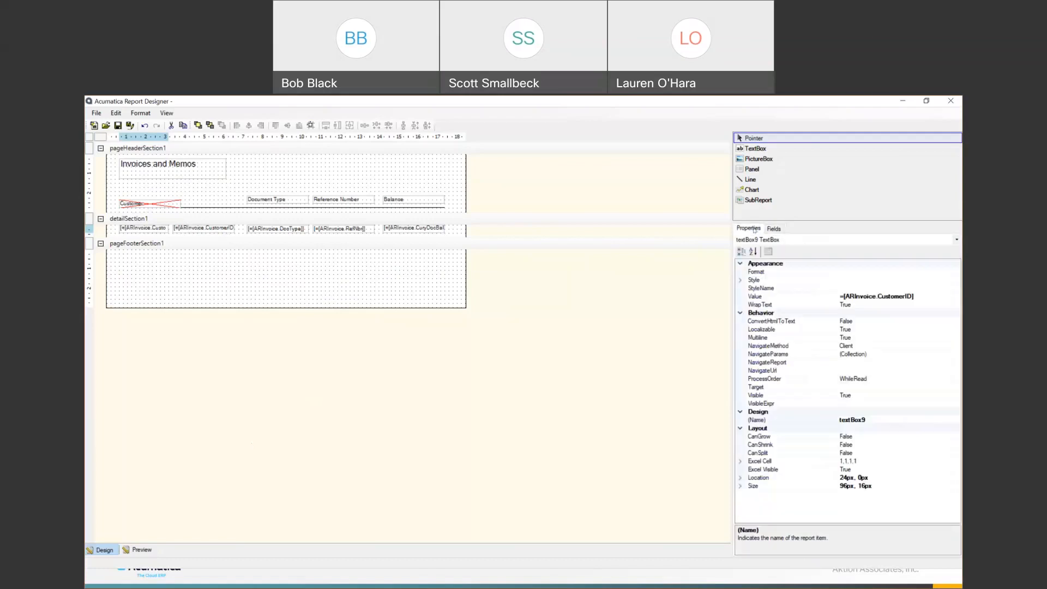
{"action": "left_click", "coordinate": [957, 240]}
{"action": "left_click", "coordinate": [799, 250]}
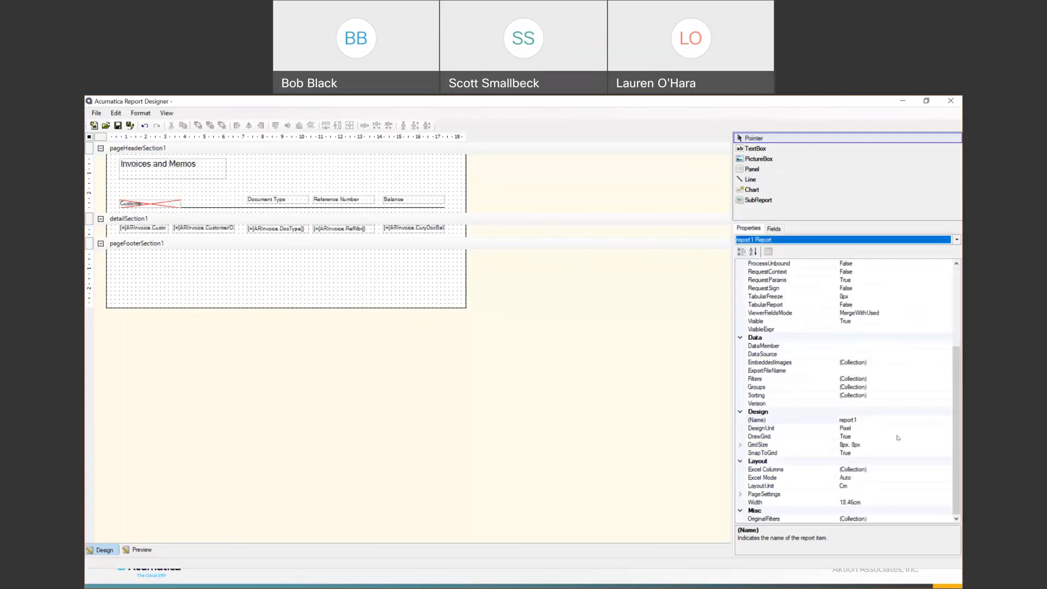
{"action": "left_click", "coordinate": [936, 387]}
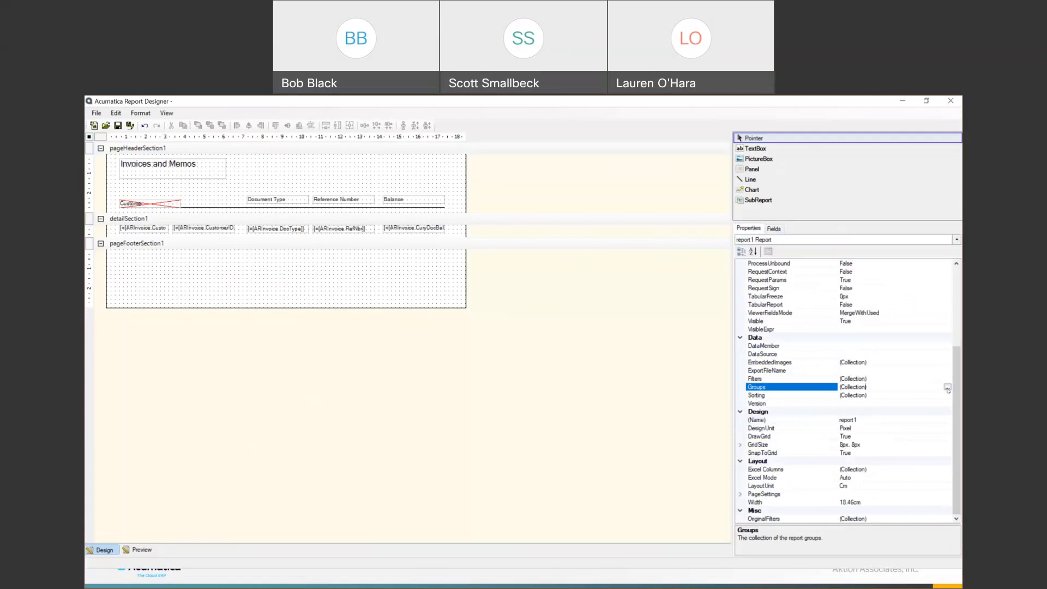
{"action": "left_click", "coordinate": [948, 388]}
{"action": "left_click", "coordinate": [428, 393]}
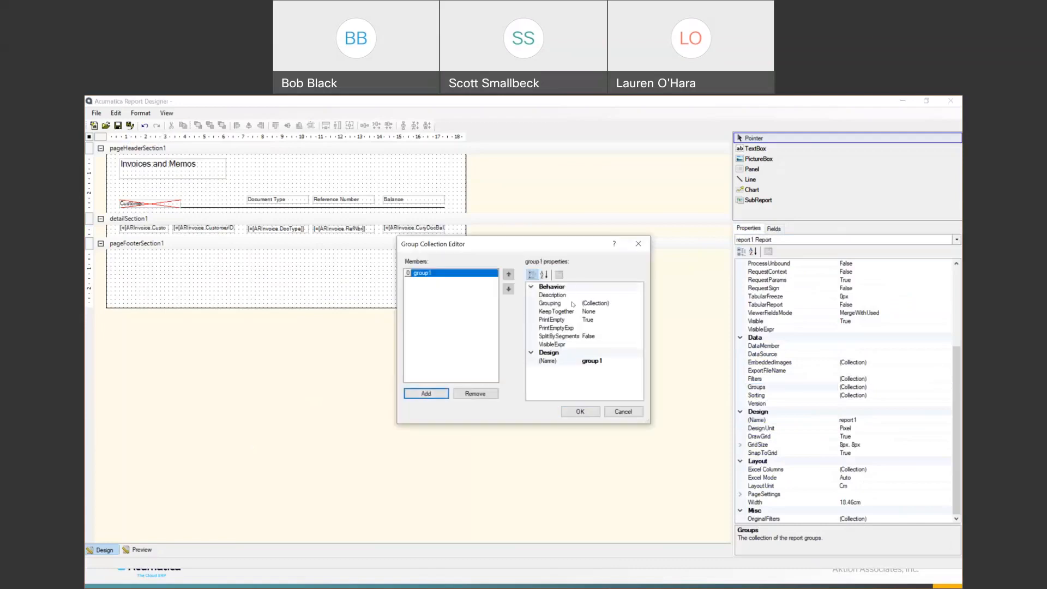
{"action": "left_click", "coordinate": [606, 361]}
{"action": "key", "text": "ctrl+a"}
{"action": "type", "text": "Customer"}
{"action": "key", "text": "Return"}
- Set the Customer group's grouping DataField to =[ARInvoice.CustomerID] and apply it
{"action": "left_click", "coordinate": [639, 303]}
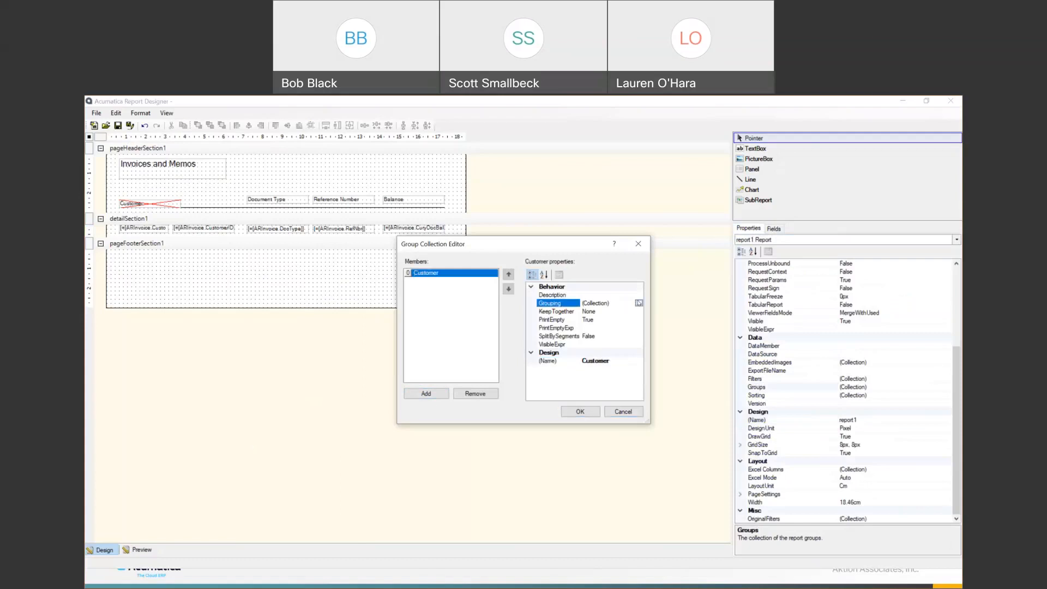
{"action": "left_click", "coordinate": [639, 303]}
{"action": "left_click", "coordinate": [438, 406]}
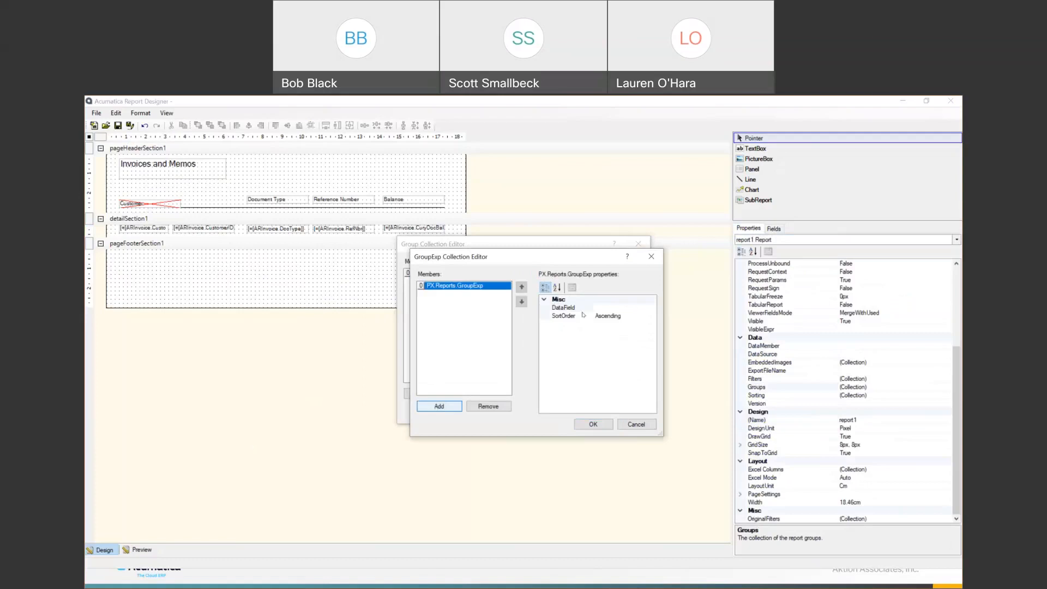
{"action": "left_click", "coordinate": [630, 310]}
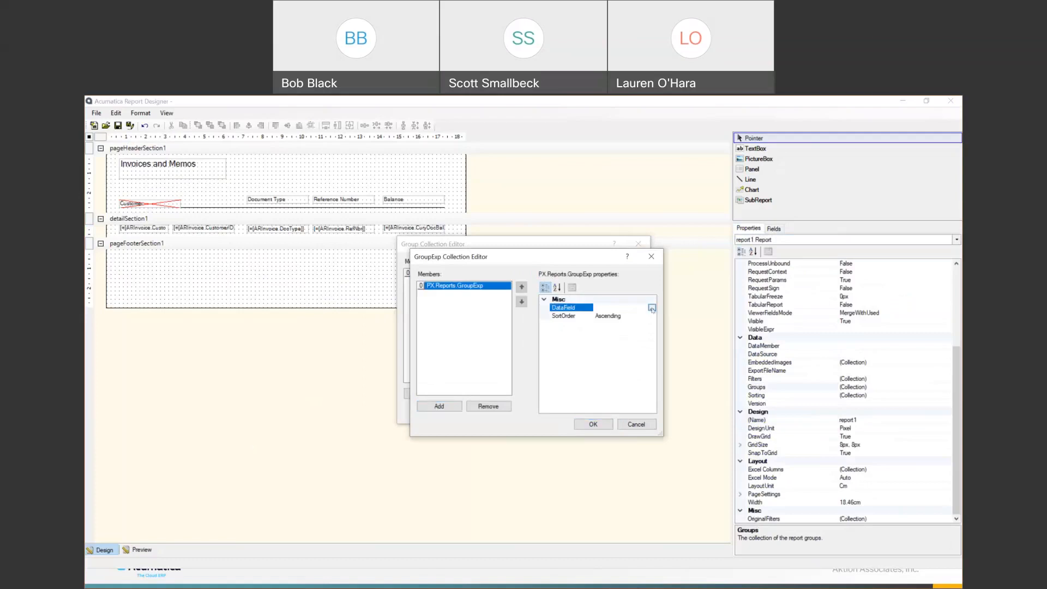
{"action": "left_click", "coordinate": [651, 308]}
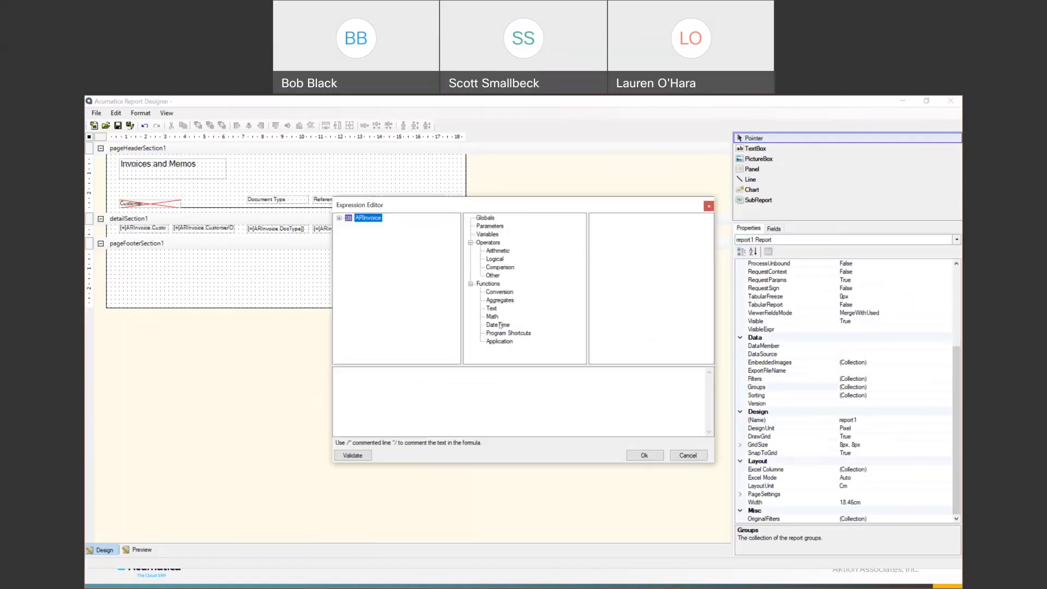
{"action": "left_click", "coordinate": [340, 218]}
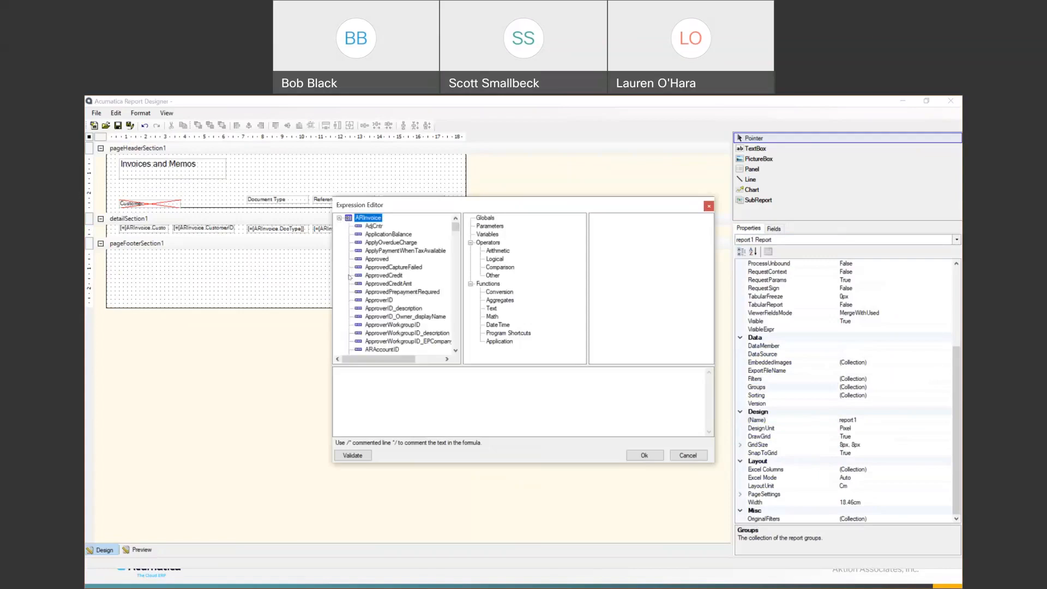
{"action": "scroll", "coordinate": [399, 310], "scroll_direction": "down", "scroll_amount": 10}
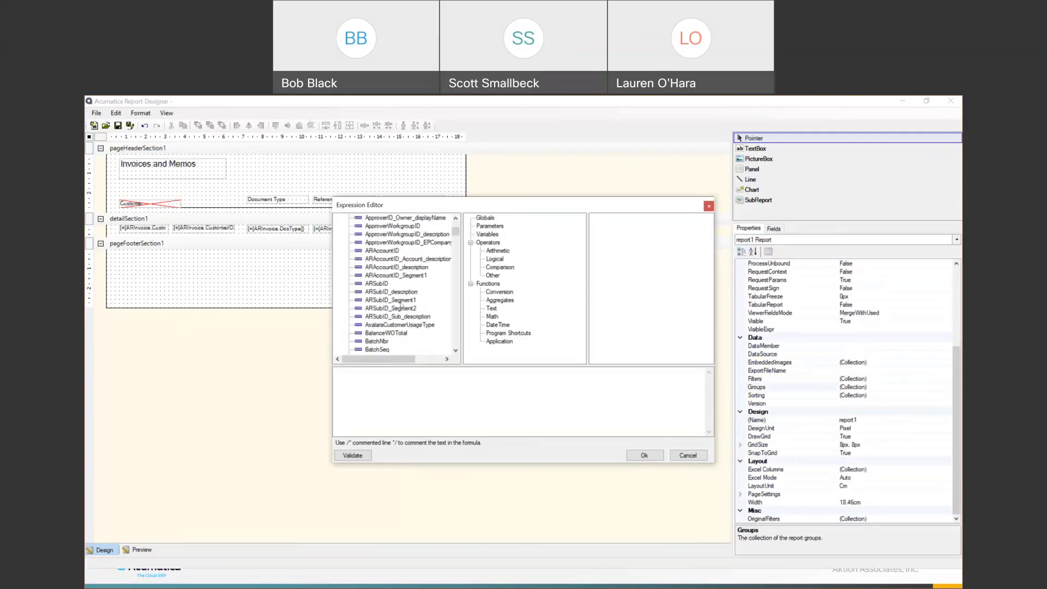
{"action": "scroll", "coordinate": [401, 303], "scroll_direction": "down", "scroll_amount": 10}
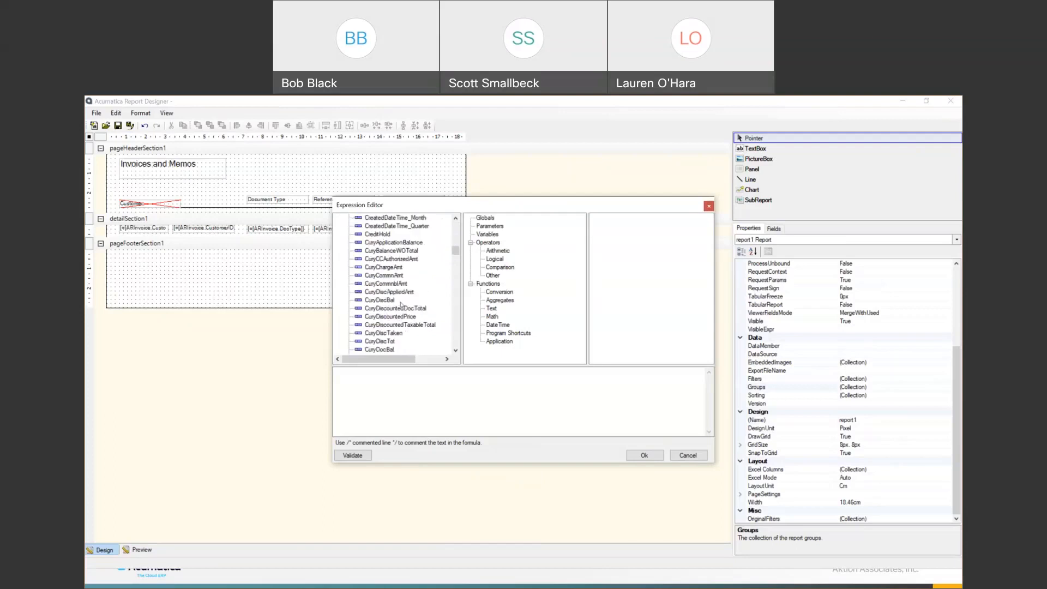
{"action": "scroll", "coordinate": [417, 280], "scroll_direction": "down", "scroll_amount": 10}
{"action": "scroll", "coordinate": [385, 310], "scroll_direction": "down", "scroll_amount": 1}
{"action": "left_click", "coordinate": [374, 276]}
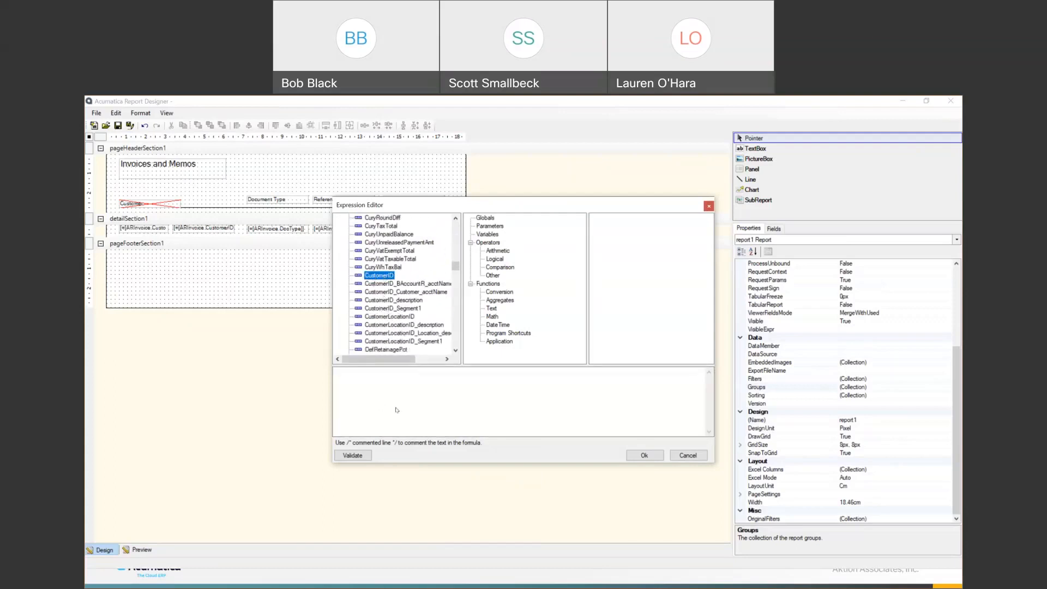
{"action": "left_click", "coordinate": [651, 455]}
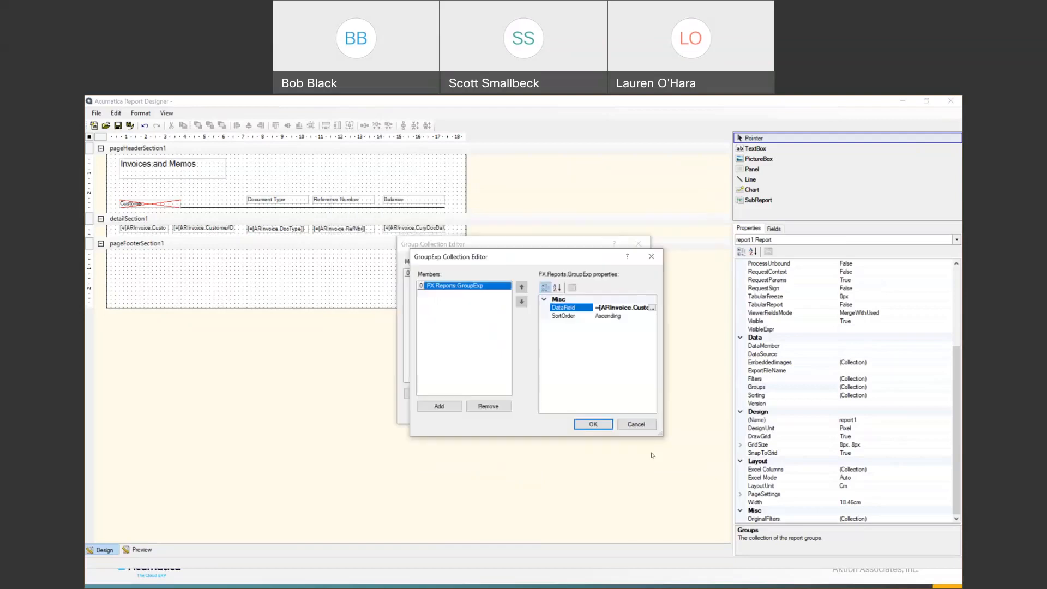
{"action": "left_click", "coordinate": [593, 424]}
{"action": "left_click", "coordinate": [580, 412]}
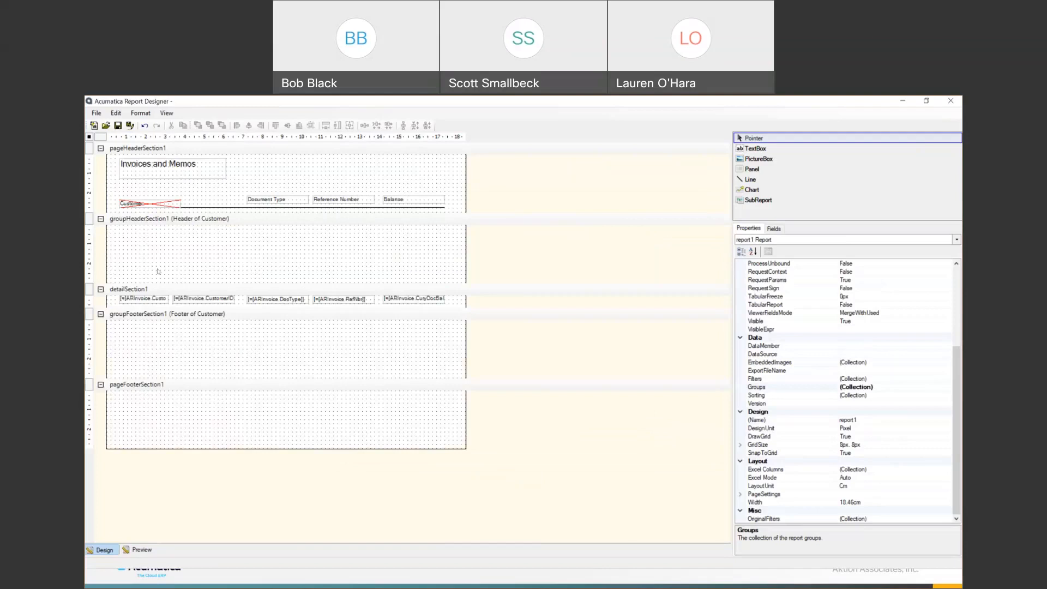
- Cut the customer and customer ID textboxes from the detail band and paste them into groupHeaderSection1
{"action": "left_click", "coordinate": [144, 297]}
{"action": "left_click", "coordinate": [199, 299], "text": "ctrl"}
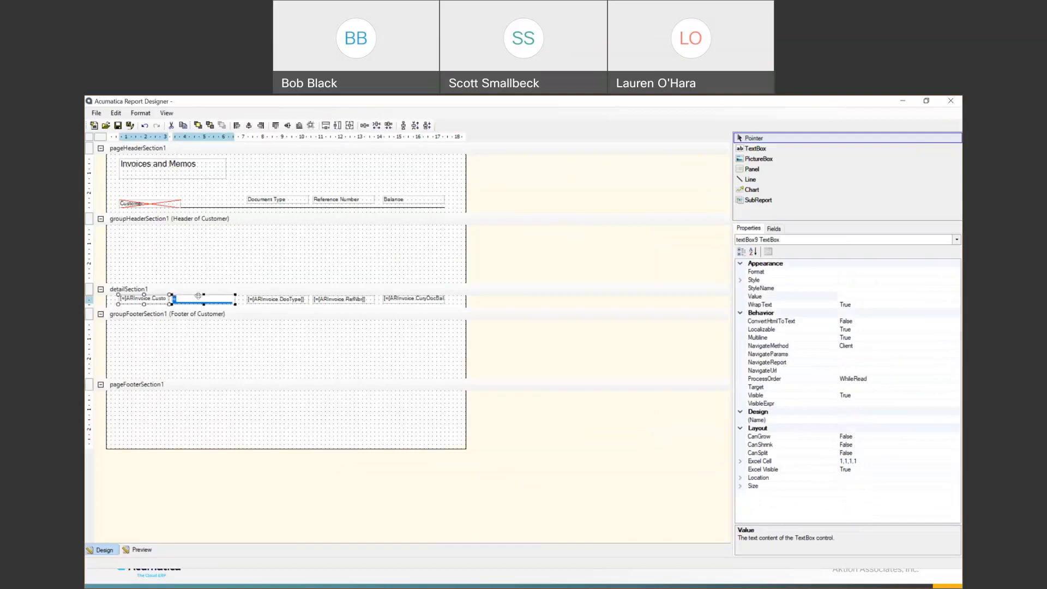
{"action": "left_click", "coordinate": [197, 313]}
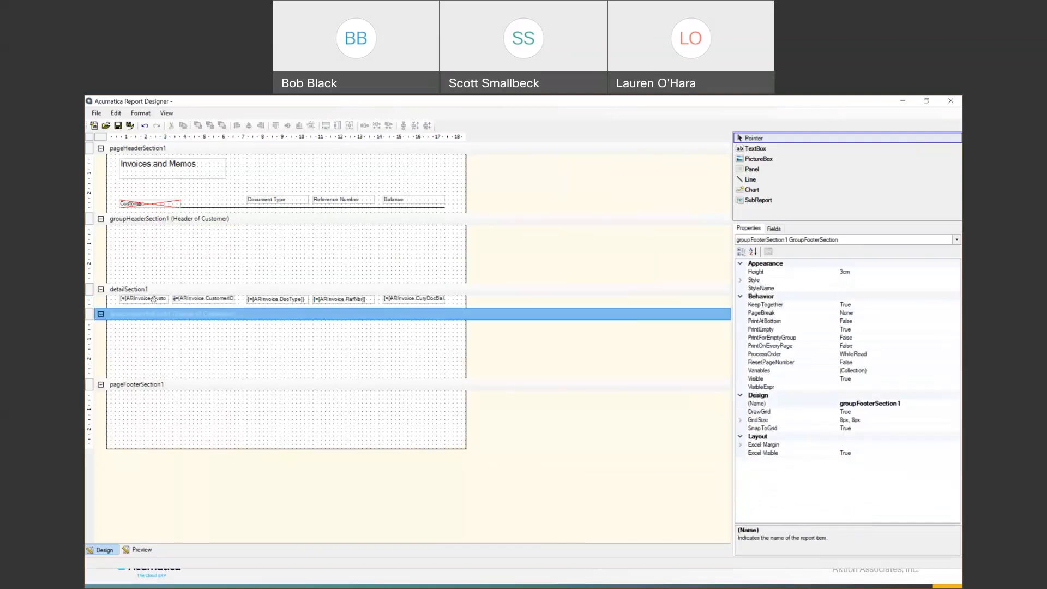
{"action": "left_click", "coordinate": [153, 300]}
{"action": "left_click", "coordinate": [189, 298], "text": "ctrl"}
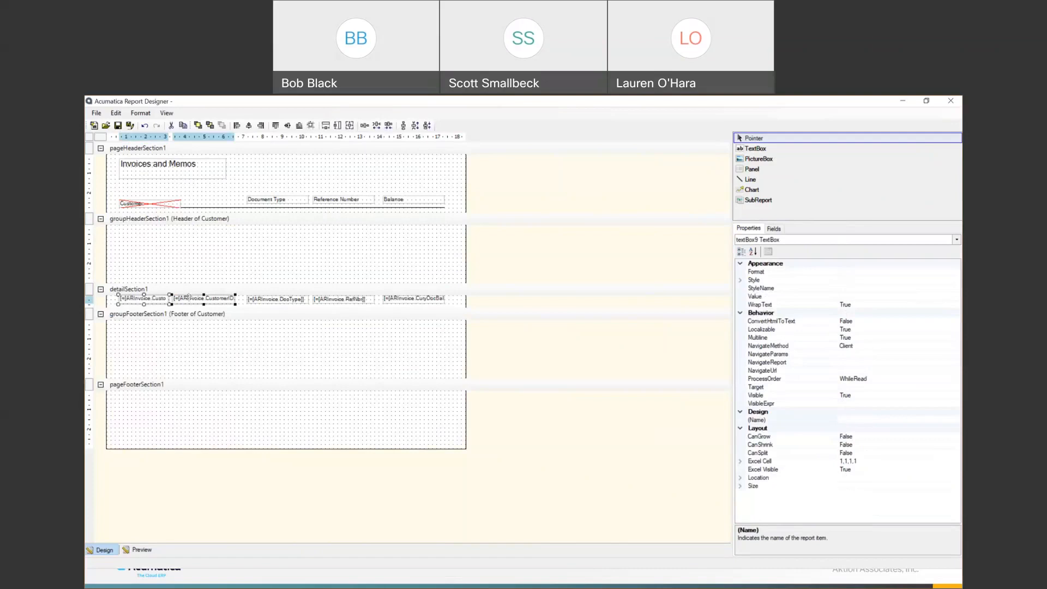
{"action": "left_click_drag", "start_coordinate": [189, 297], "coordinate": [188, 293]}
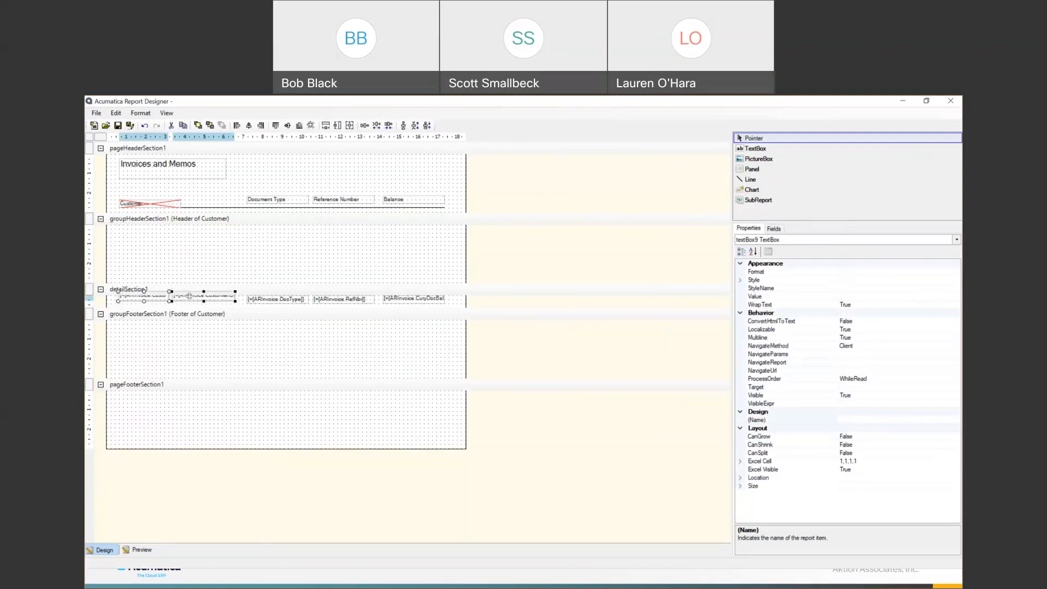
{"action": "key", "text": "ctrl+x"}
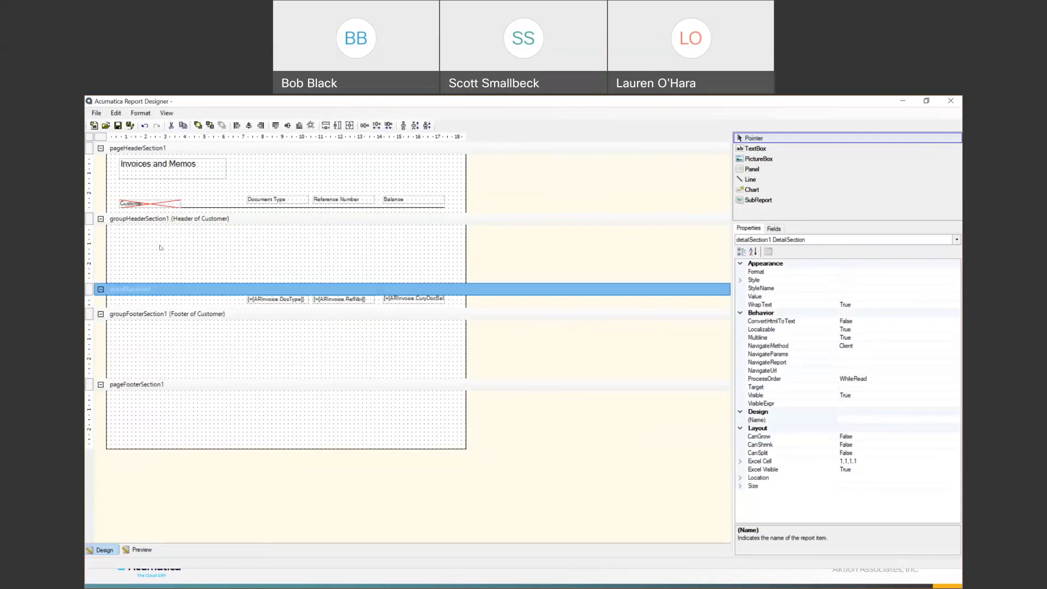
{"action": "left_click", "coordinate": [159, 247]}
{"action": "key", "text": "ctrl+v"}
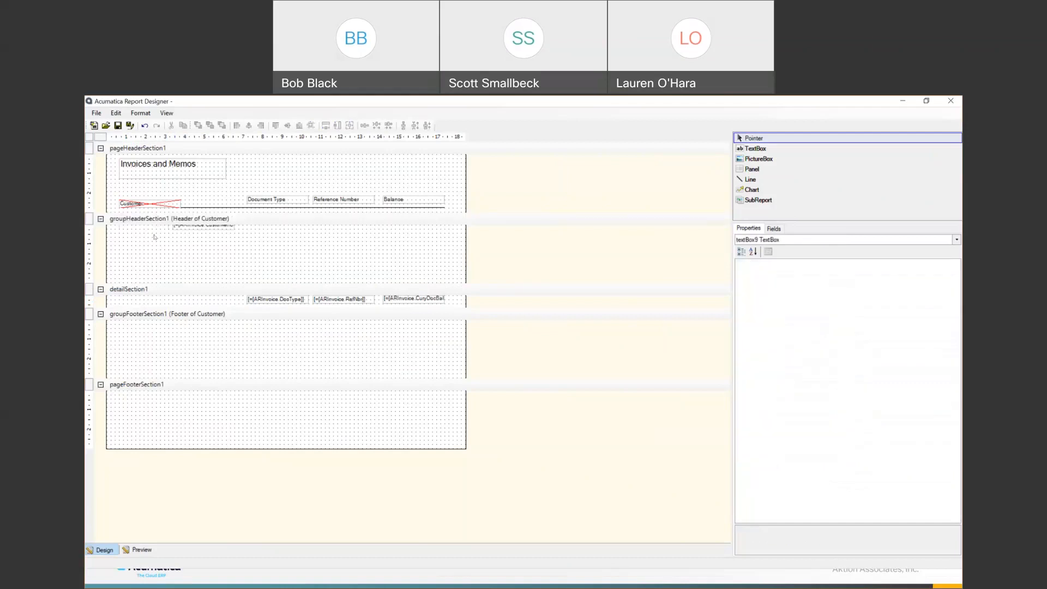
- Position the two pasted customer textboxes in the header, shifting the customer ID to the right
{"action": "left_click", "coordinate": [179, 228]}
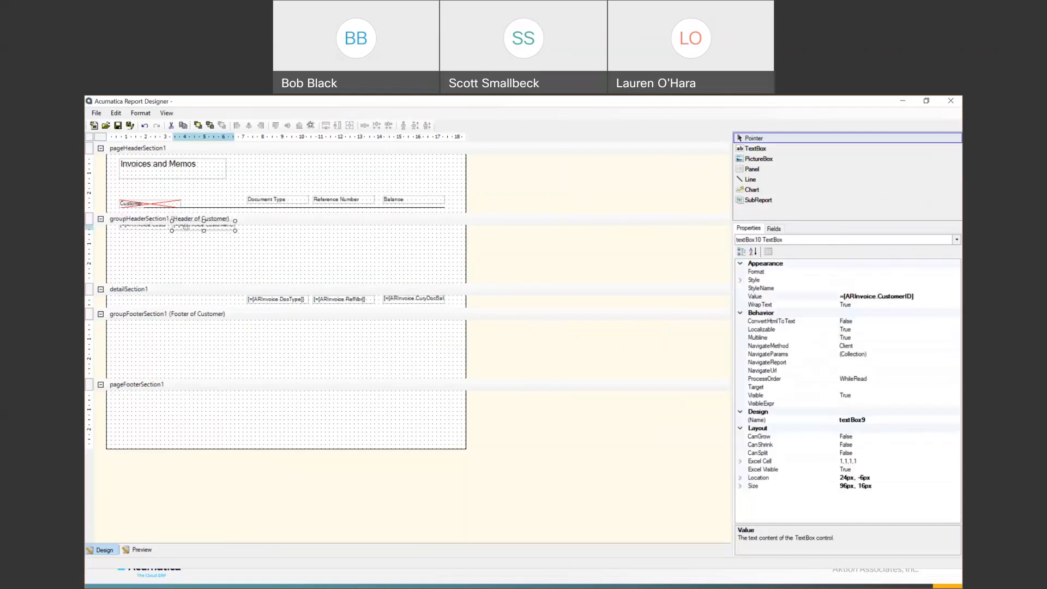
{"action": "left_click", "coordinate": [154, 229], "text": "ctrl"}
{"action": "key", "text": "Down"}
{"action": "key", "text": "Down"}
{"action": "key", "text": "Left"}
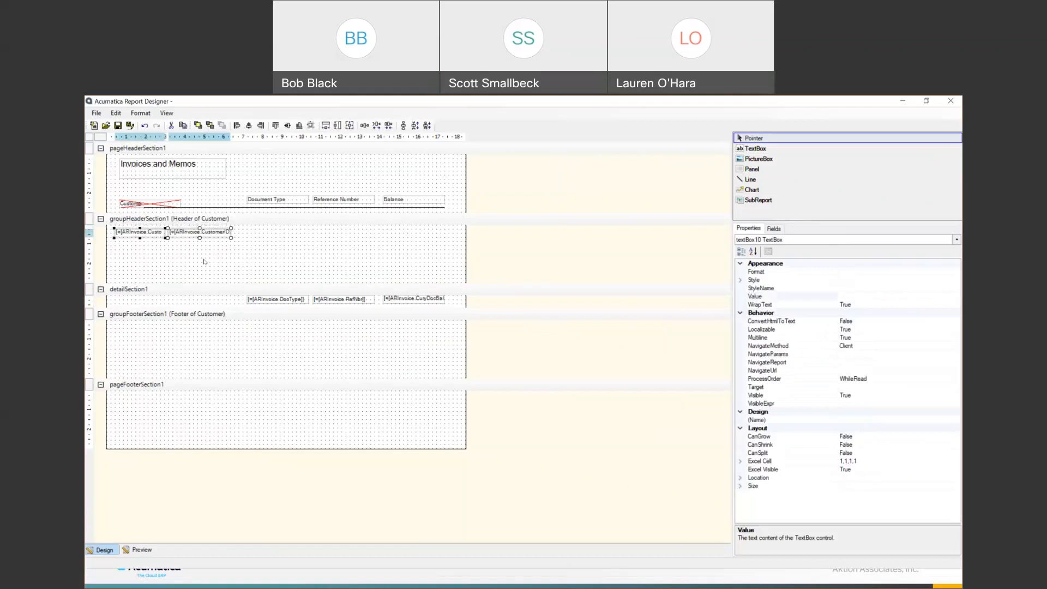
{"action": "left_click", "coordinate": [170, 235]}
{"action": "left_click_drag", "start_coordinate": [170, 234], "coordinate": [185, 236]}
- Set Style > Font > Bold to True on both customer textboxes
{"action": "left_click", "coordinate": [154, 230]}
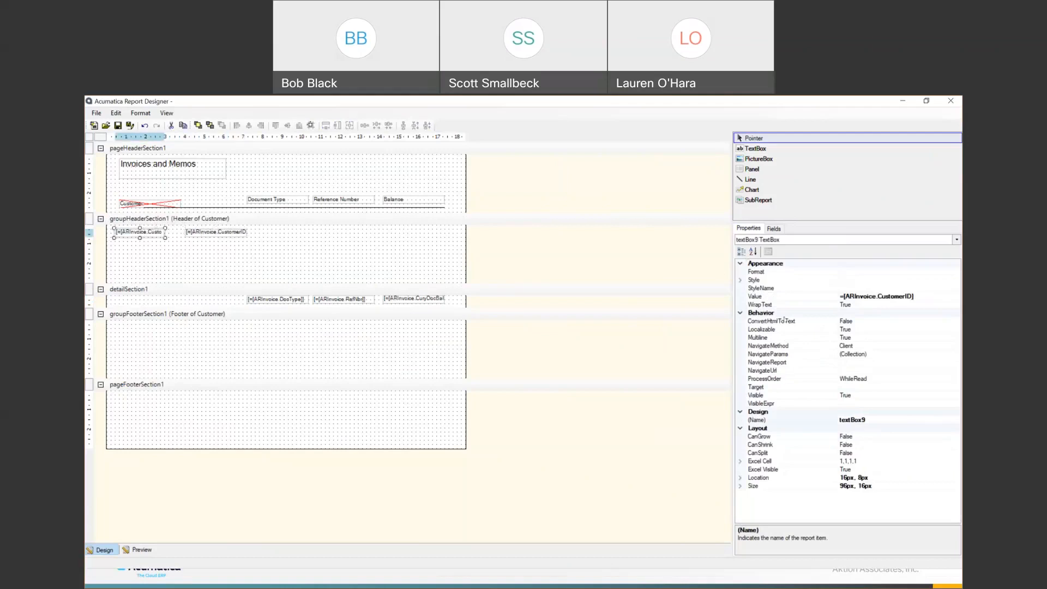
{"action": "left_click", "coordinate": [742, 280]}
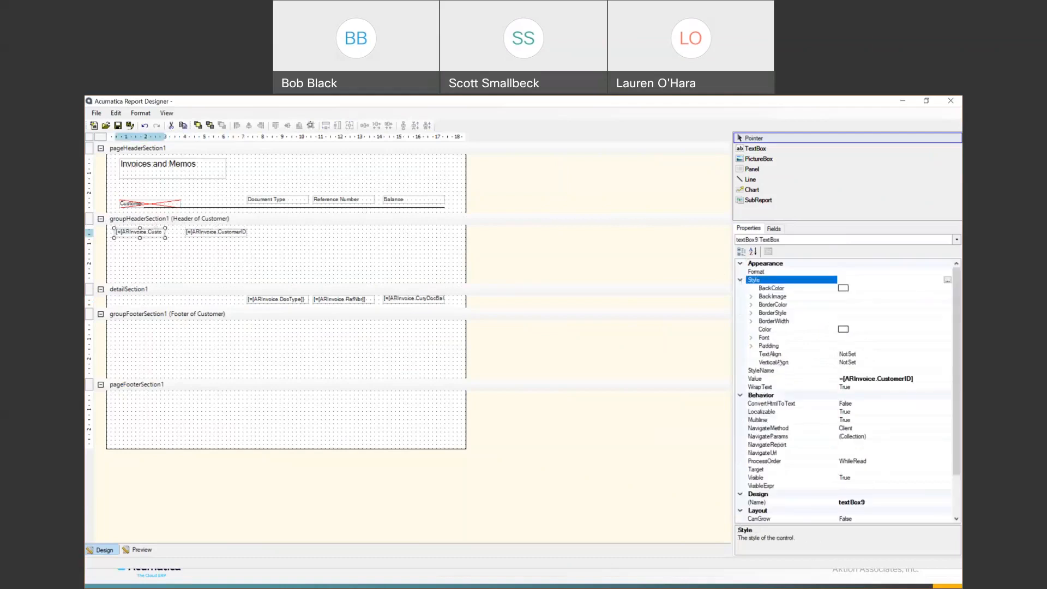
{"action": "left_click", "coordinate": [752, 338]}
{"action": "left_click", "coordinate": [862, 346]}
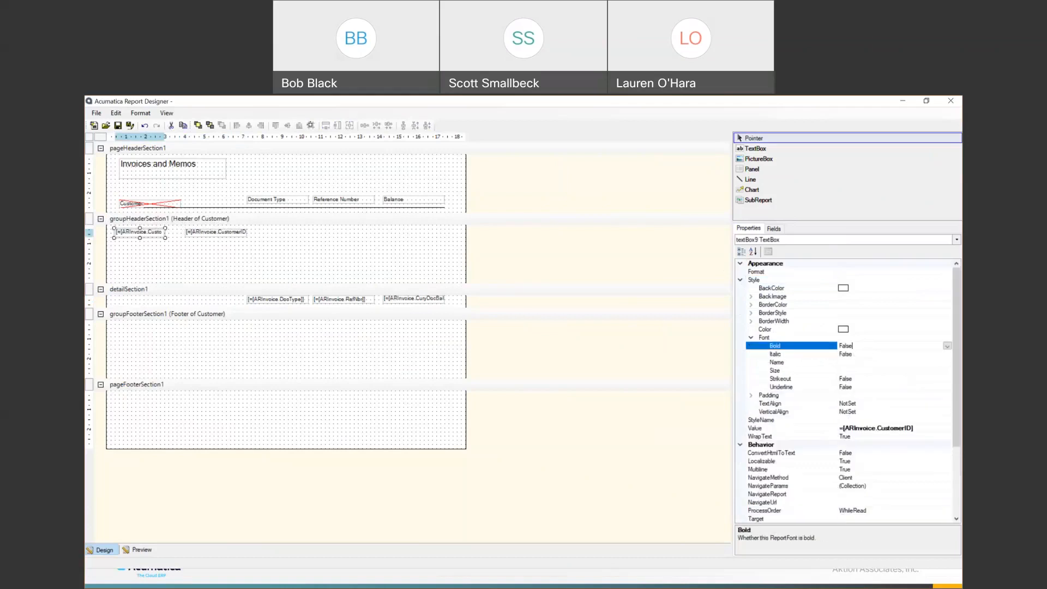
{"action": "left_click", "coordinate": [948, 346]}
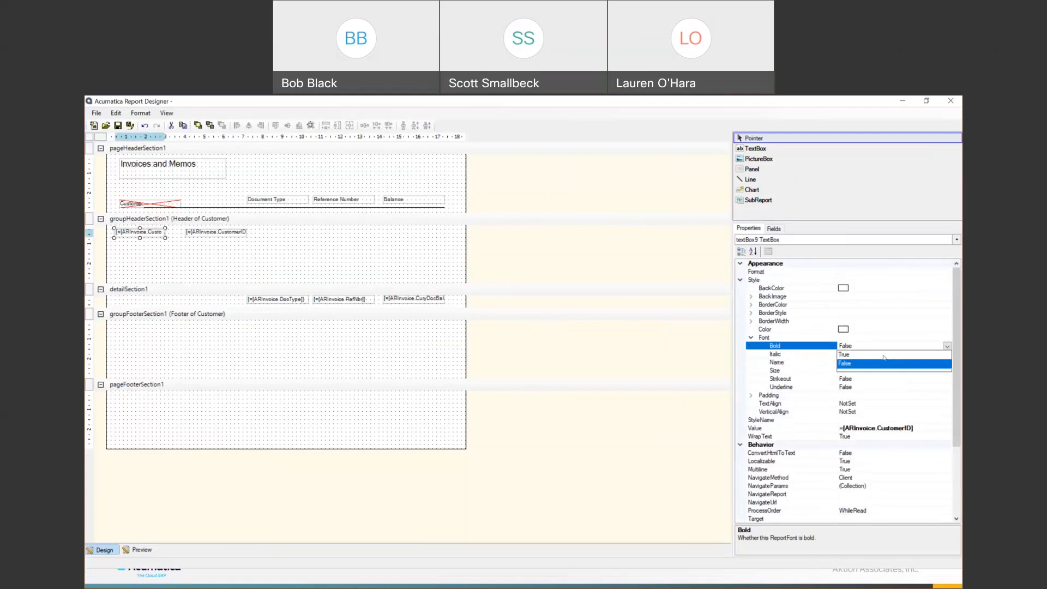
{"action": "left_click", "coordinate": [861, 355]}
{"action": "left_click", "coordinate": [217, 232]}
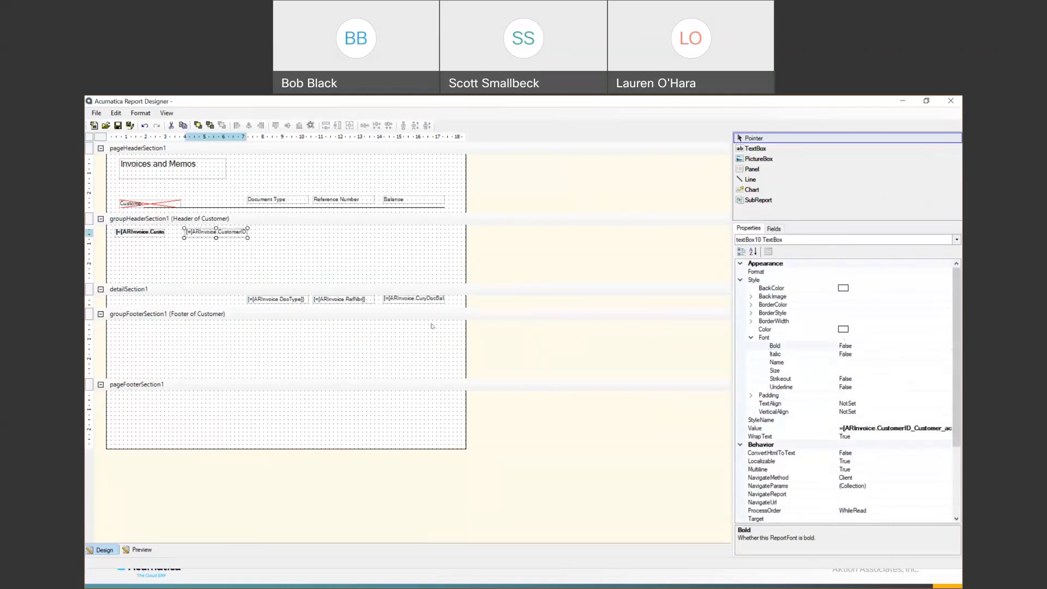
{"action": "left_click", "coordinate": [873, 346]}
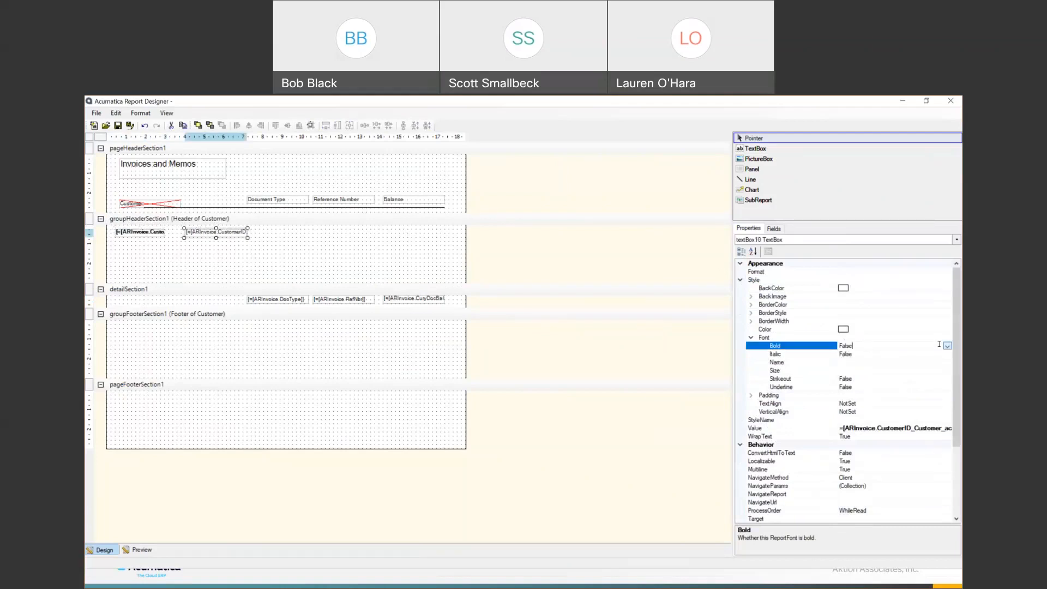
{"action": "left_click", "coordinate": [948, 345]}
{"action": "left_click", "coordinate": [908, 355]}
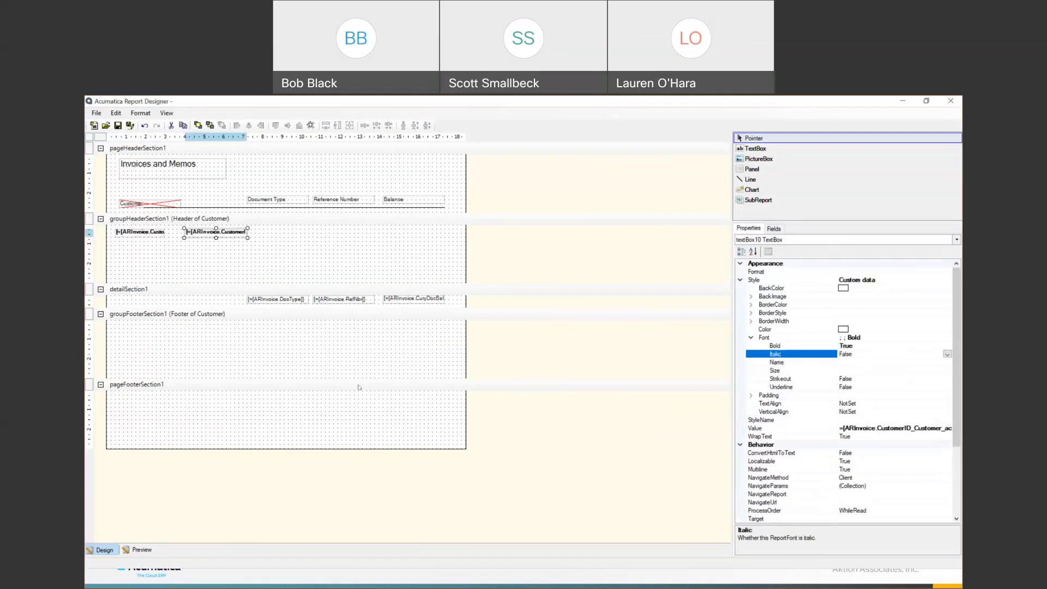
- Shrink the customer group header by dragging the detail band up, then preview the report
{"action": "left_click", "coordinate": [184, 219]}
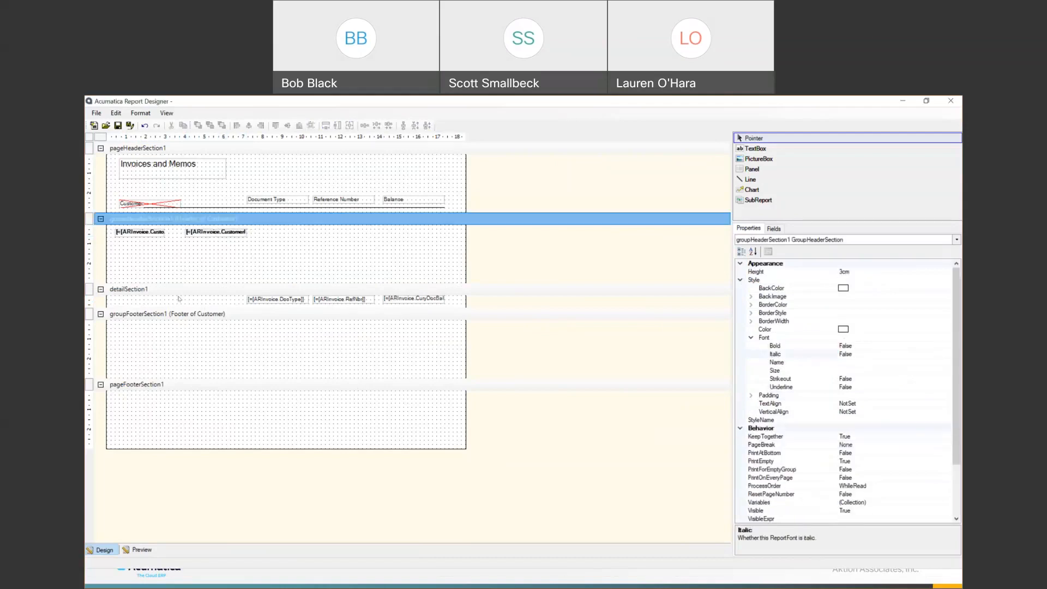
{"action": "left_click", "coordinate": [182, 288]}
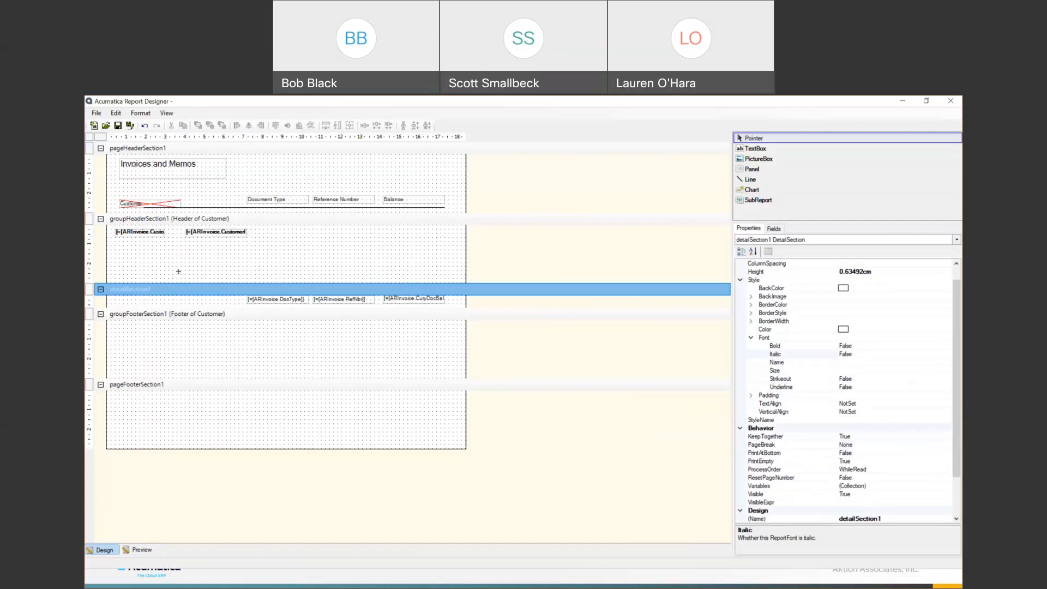
{"action": "left_click_drag", "start_coordinate": [179, 271], "coordinate": [176, 245]}
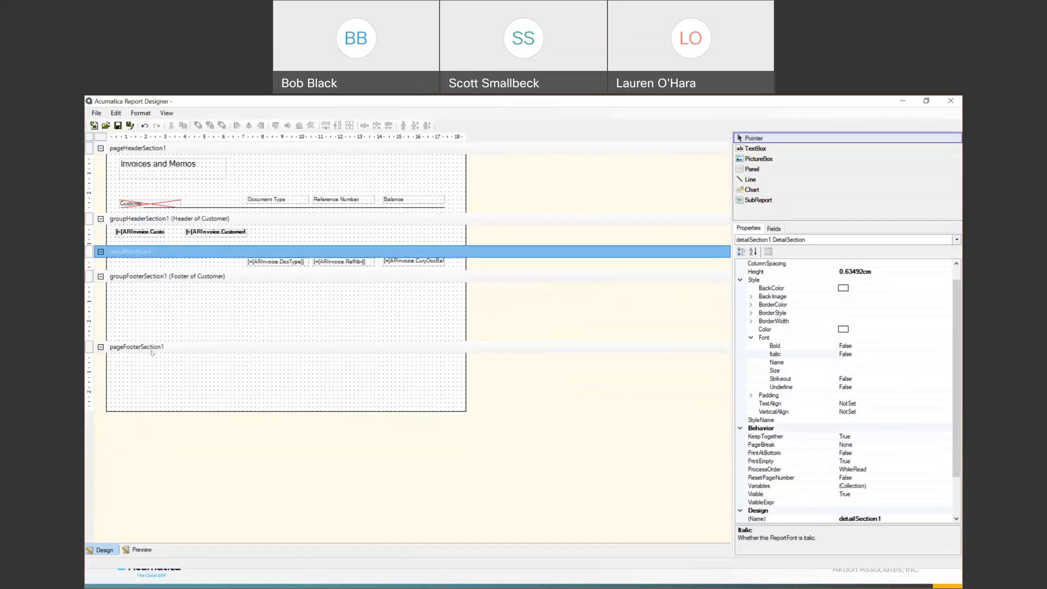
{"action": "left_click", "coordinate": [140, 550]}
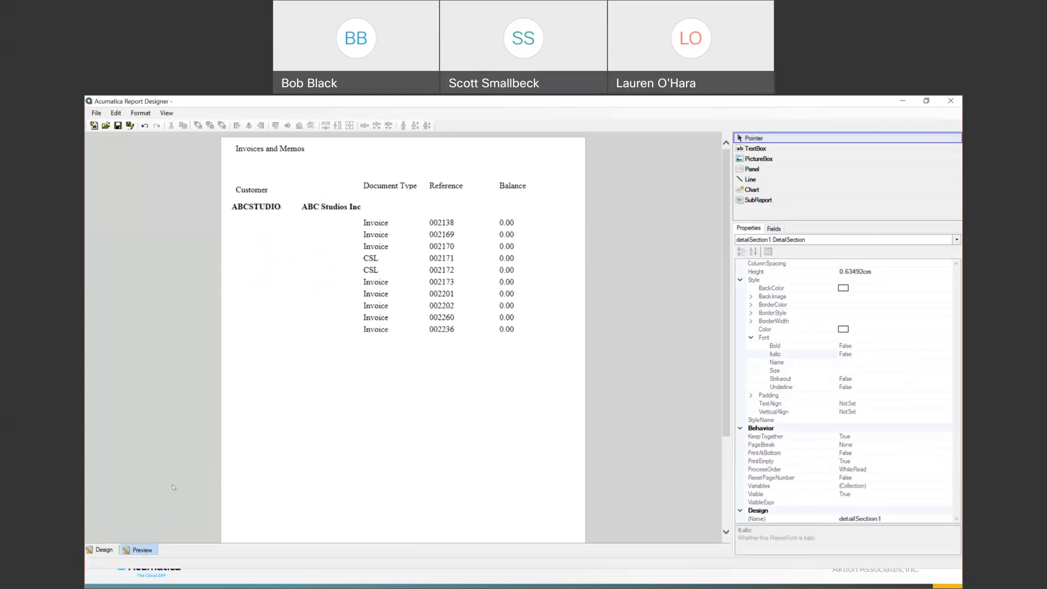
- Review the preview's bold customer rows above their invoices, then return to the Design layout
{"action": "left_click", "coordinate": [98, 549]}
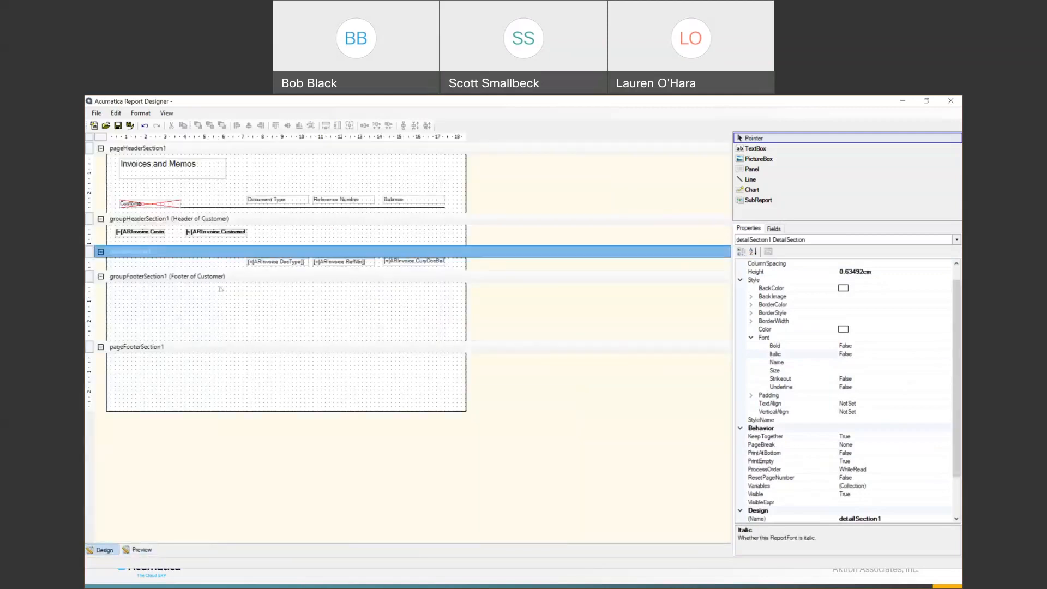
- Paste a copy of the CuryDocBal textbox into groupFooterSection1 and change its value to =Sum([ARInvoice.CuryDocBal])
{"action": "left_click", "coordinate": [390, 261]}
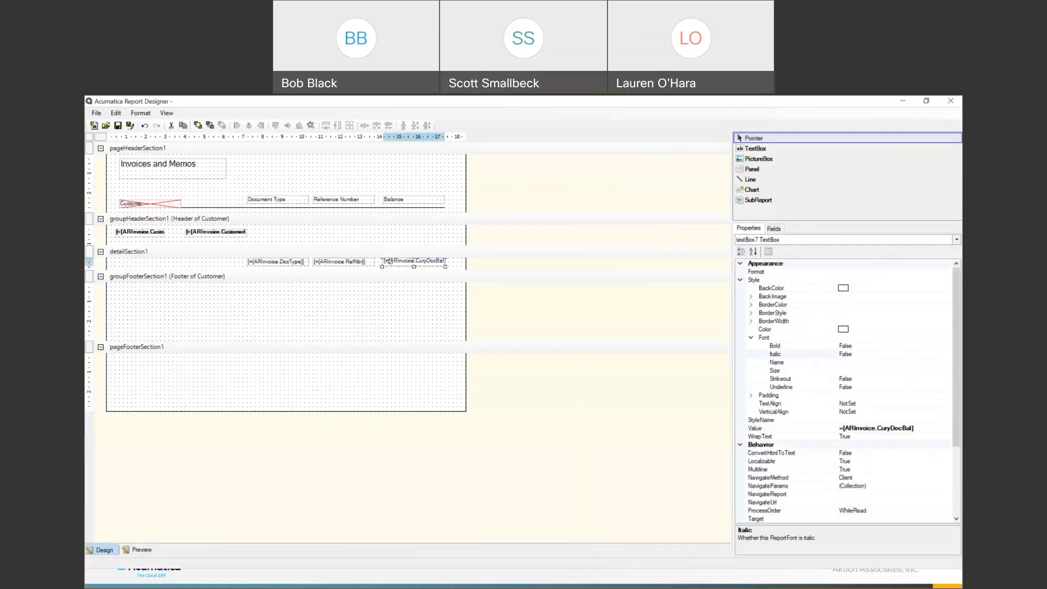
{"action": "left_click", "coordinate": [376, 299]}
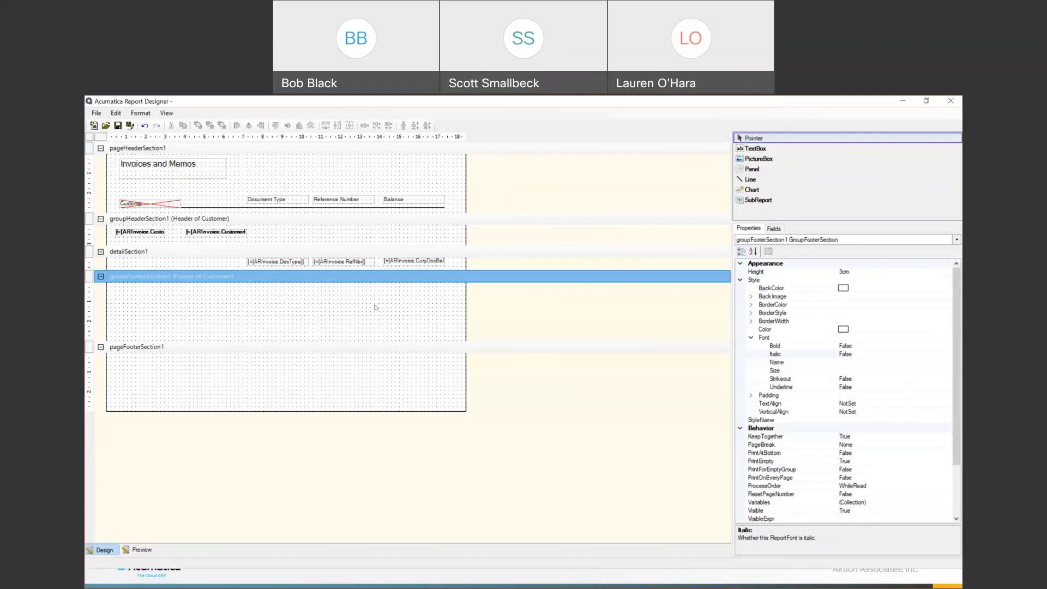
{"action": "key", "text": "ctrl+v"}
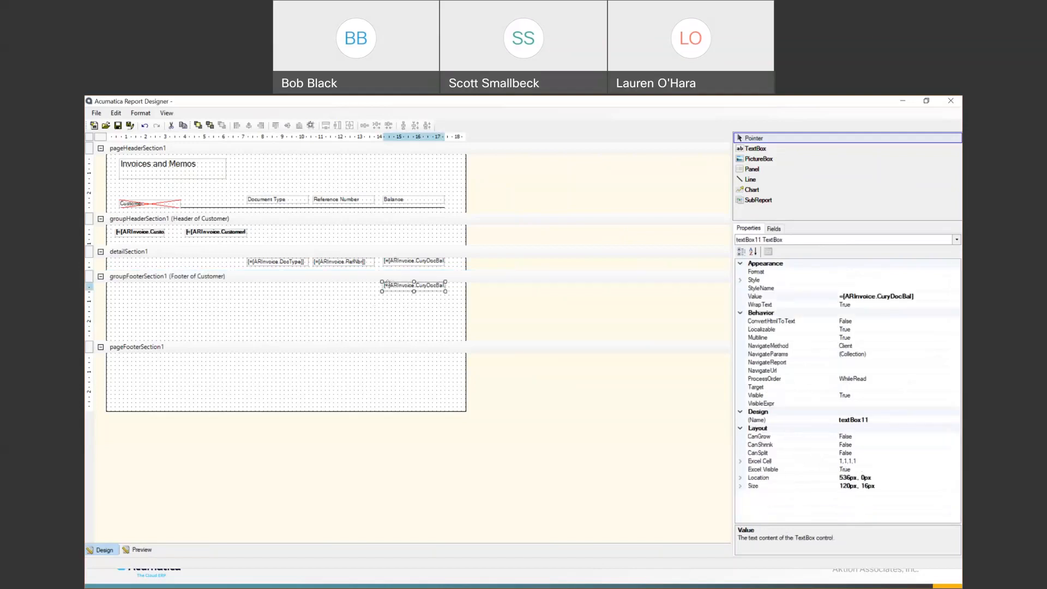
{"action": "left_click", "coordinate": [925, 295]}
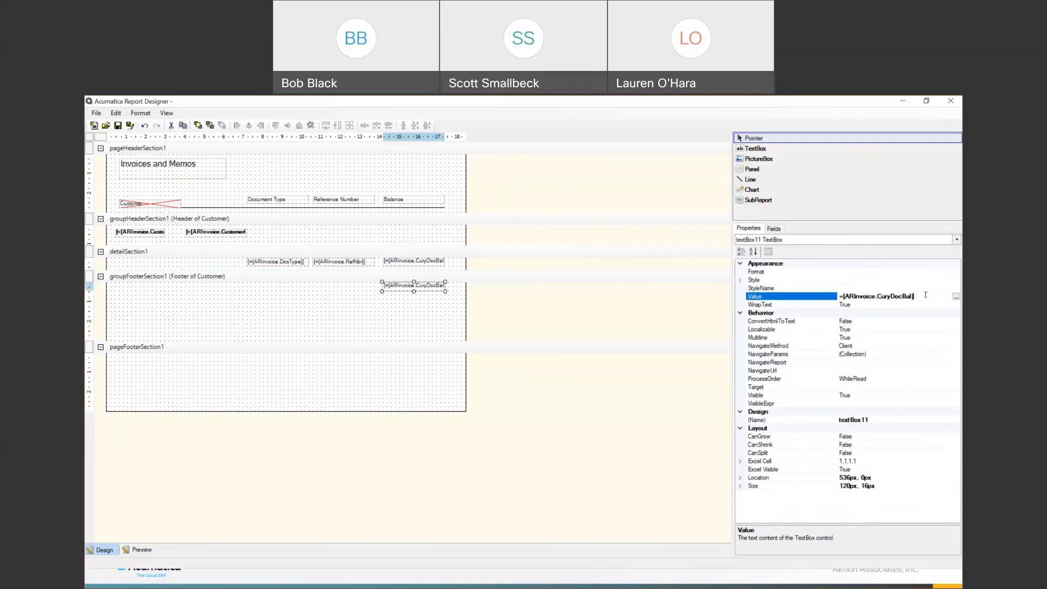
{"action": "left_click", "coordinate": [956, 298]}
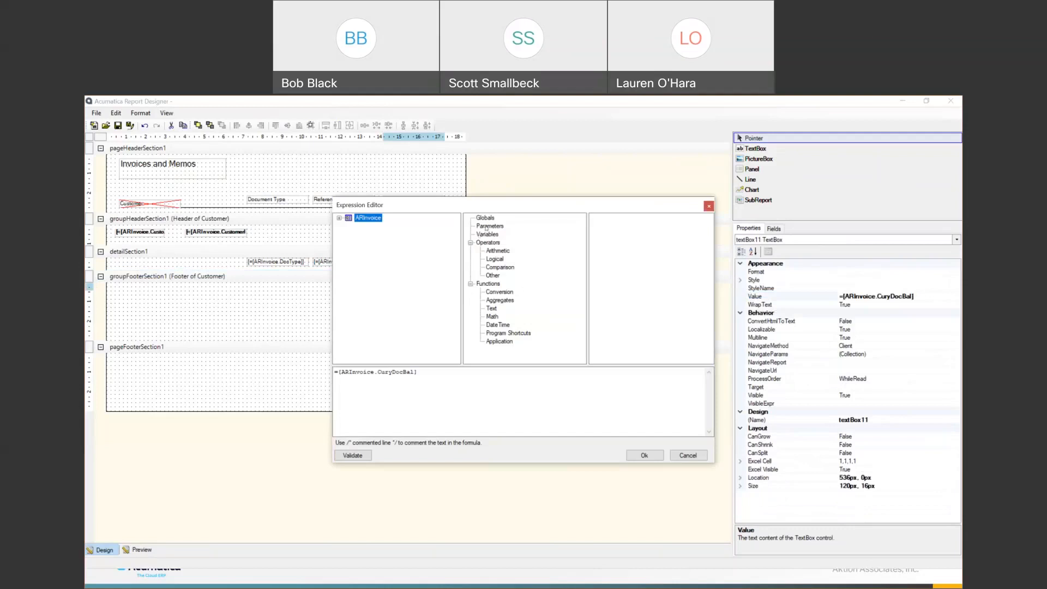
{"action": "left_click", "coordinate": [497, 292]}
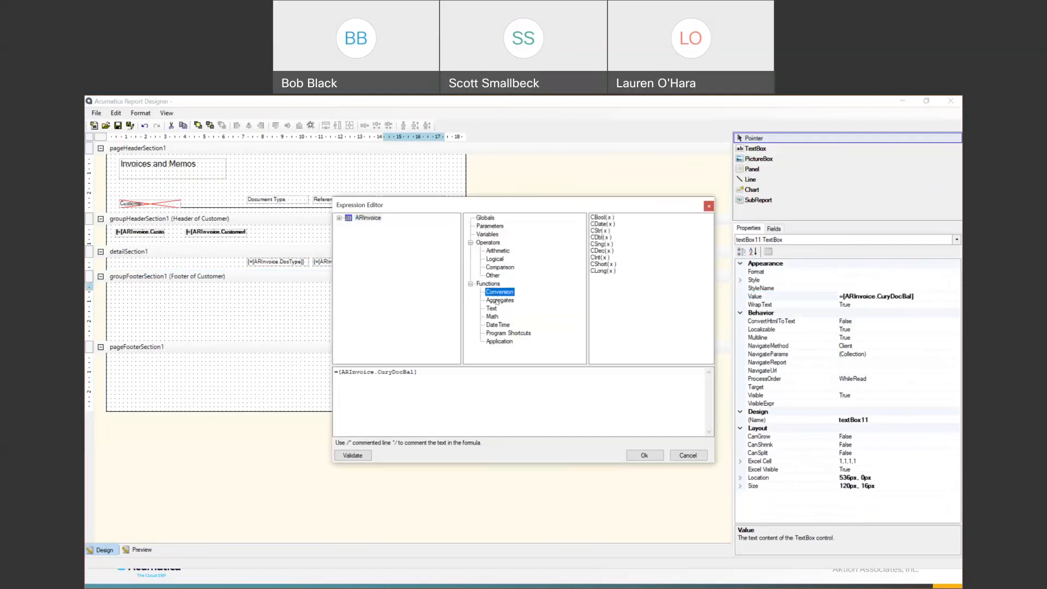
{"action": "left_click", "coordinate": [492, 308]}
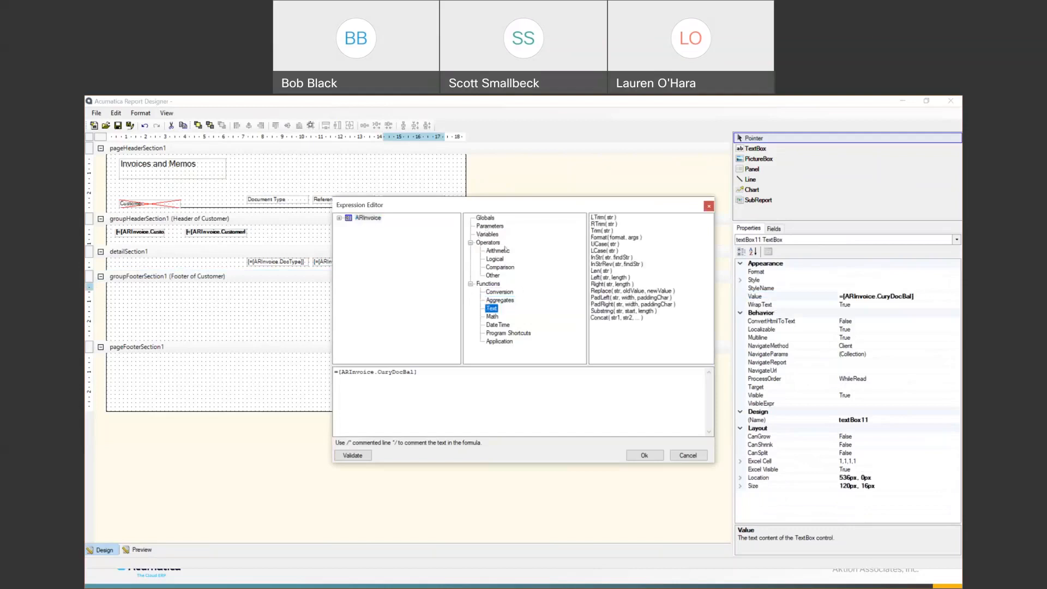
{"action": "left_click", "coordinate": [336, 372]}
{"action": "type", "text": "Sum("}
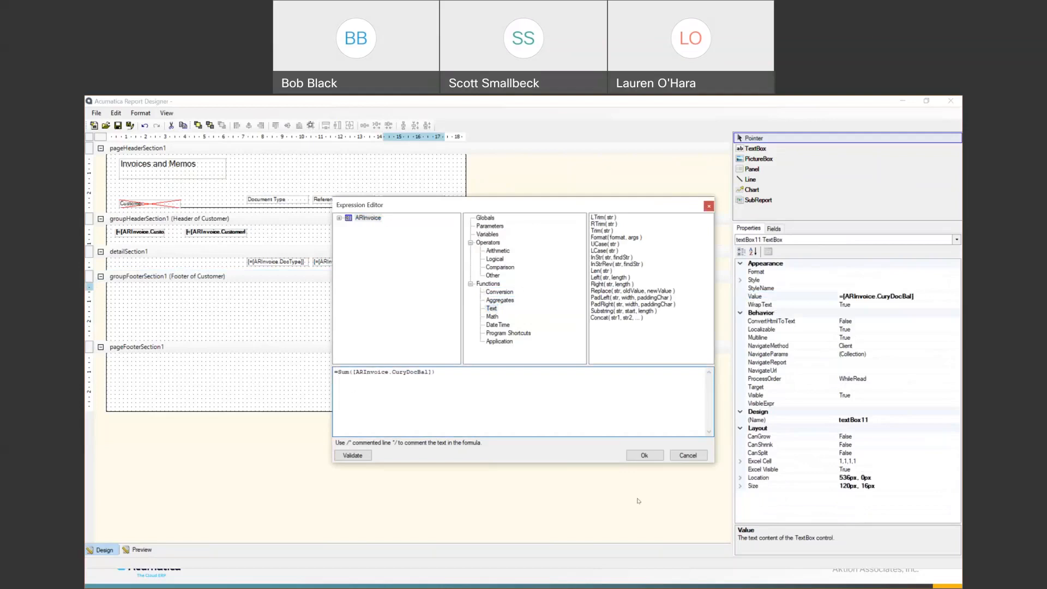
{"action": "left_click", "coordinate": [644, 455]}
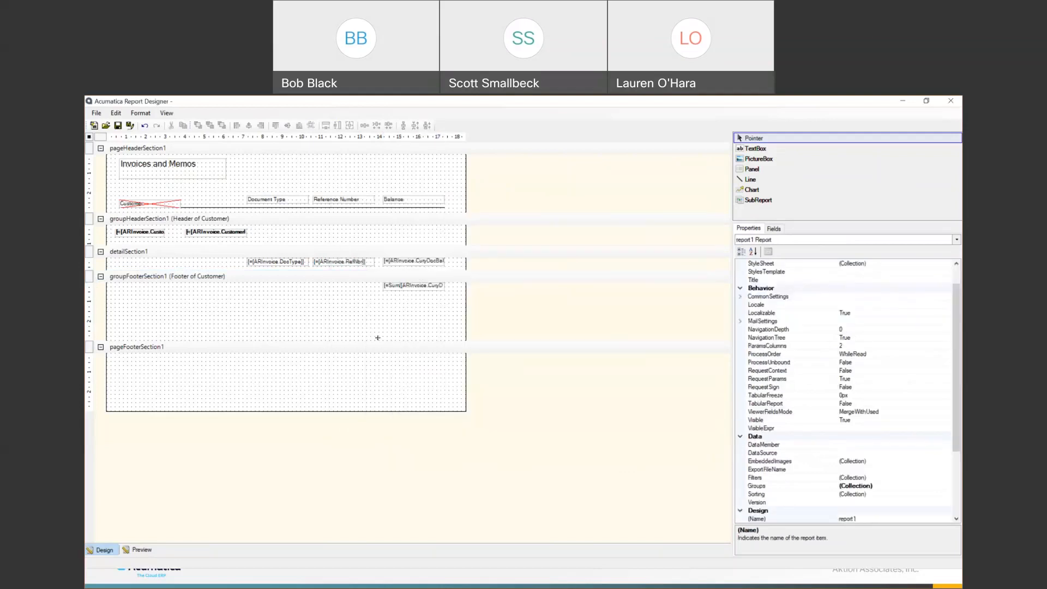
- Shrink the customer group footer and paste a copy of the Sum total into the page footer
{"action": "left_click_drag", "start_coordinate": [377, 326], "coordinate": [376, 300]}
{"action": "left_click", "coordinate": [402, 285]}
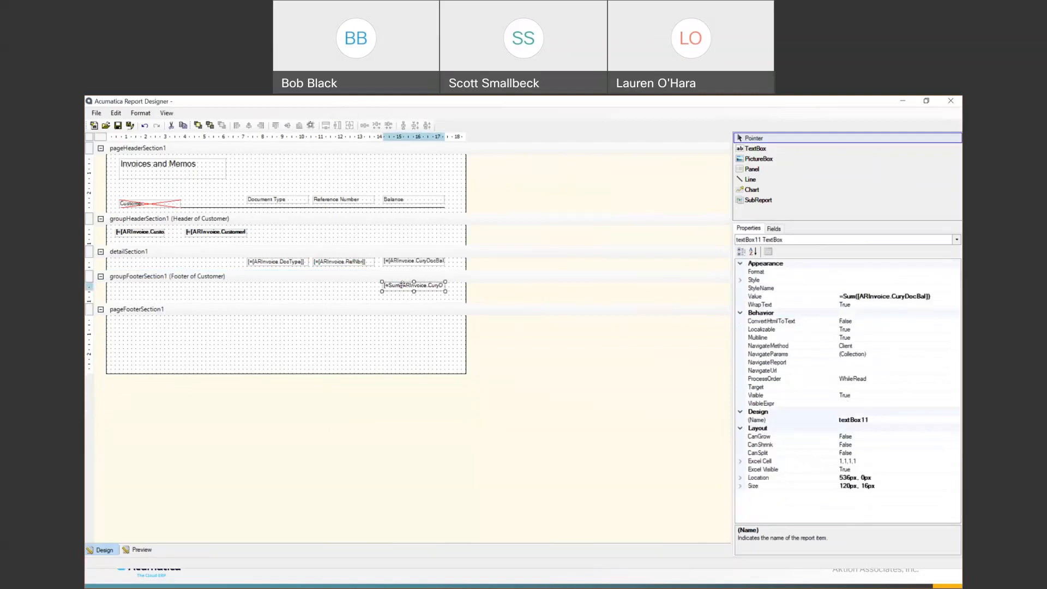
{"action": "left_click", "coordinate": [382, 350]}
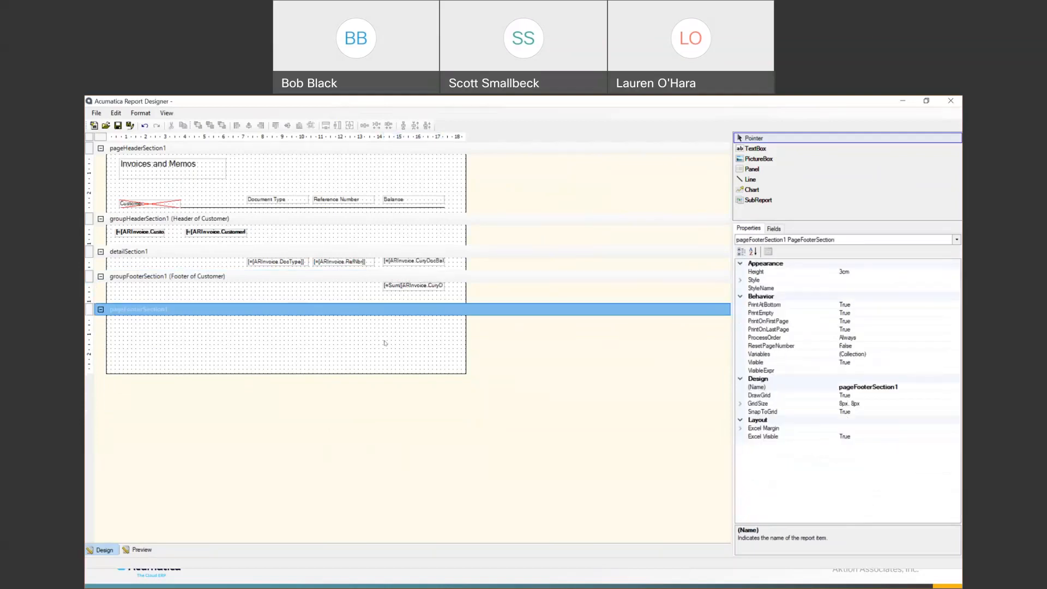
{"action": "key", "text": "ctrl+v"}
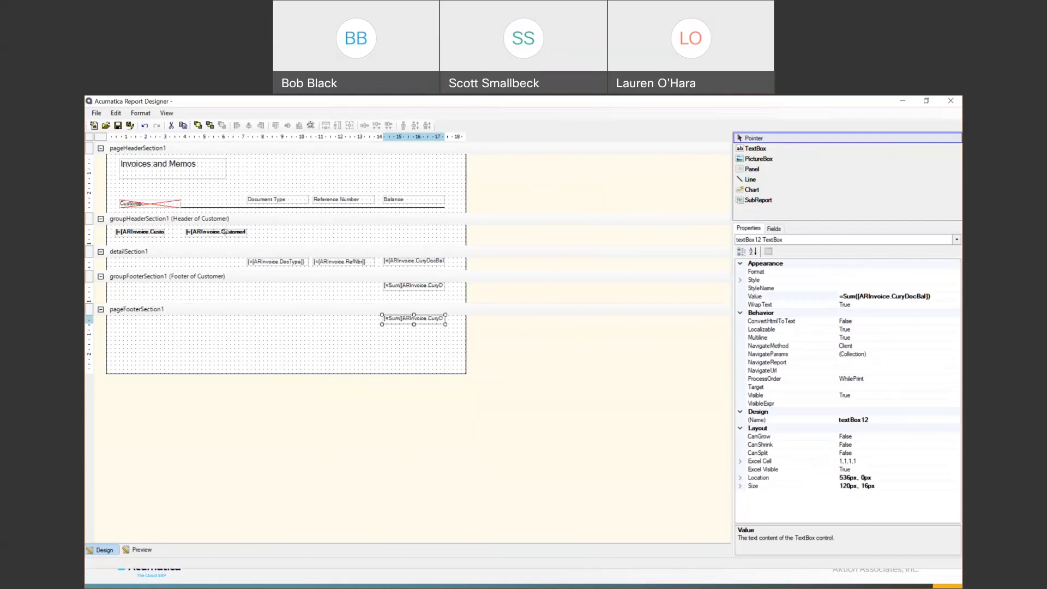
{"action": "left_click", "coordinate": [96, 113]}
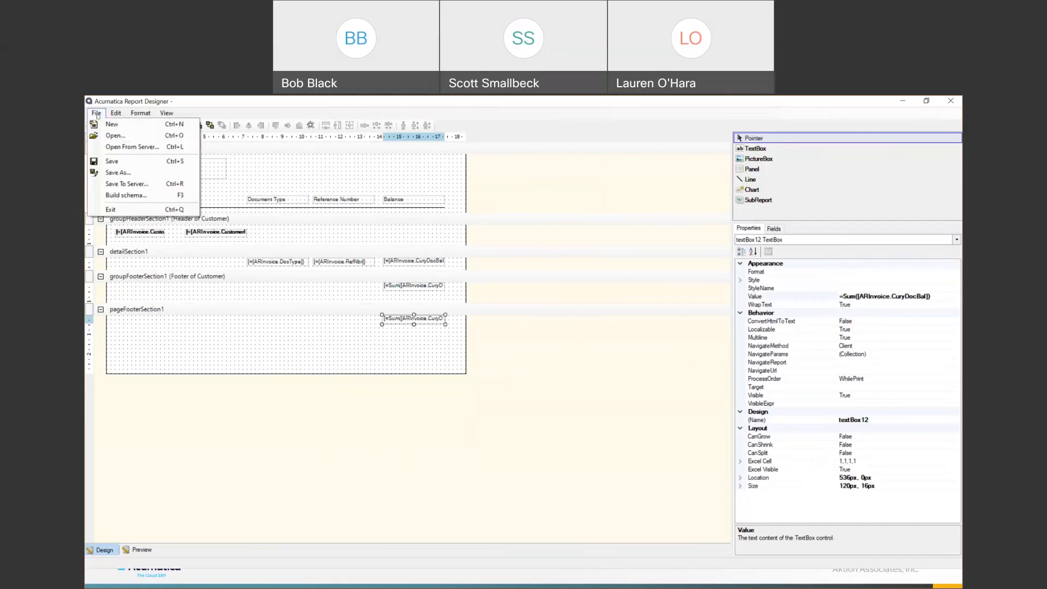
- Check the web service address in the Save To Server and schema settings, closing both unchanged
{"action": "left_click", "coordinate": [129, 186]}
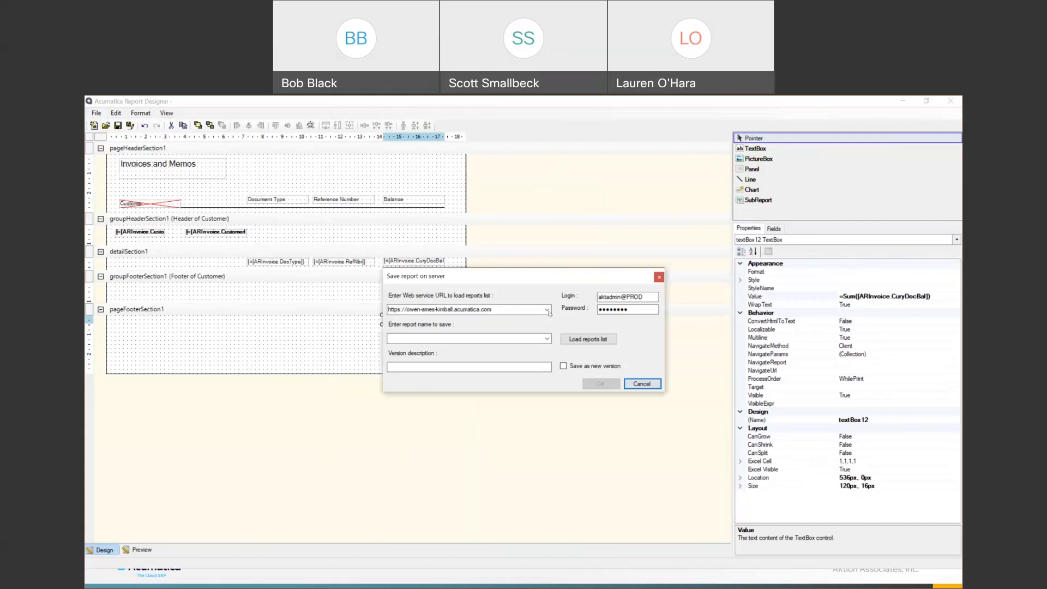
{"action": "left_click", "coordinate": [548, 310]}
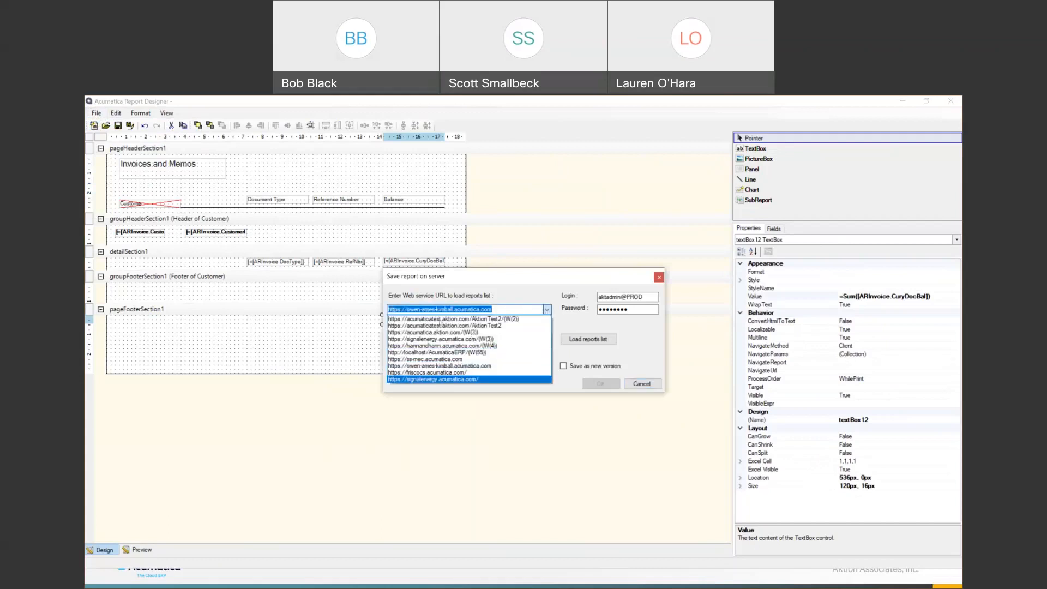
{"action": "left_click", "coordinate": [455, 419]}
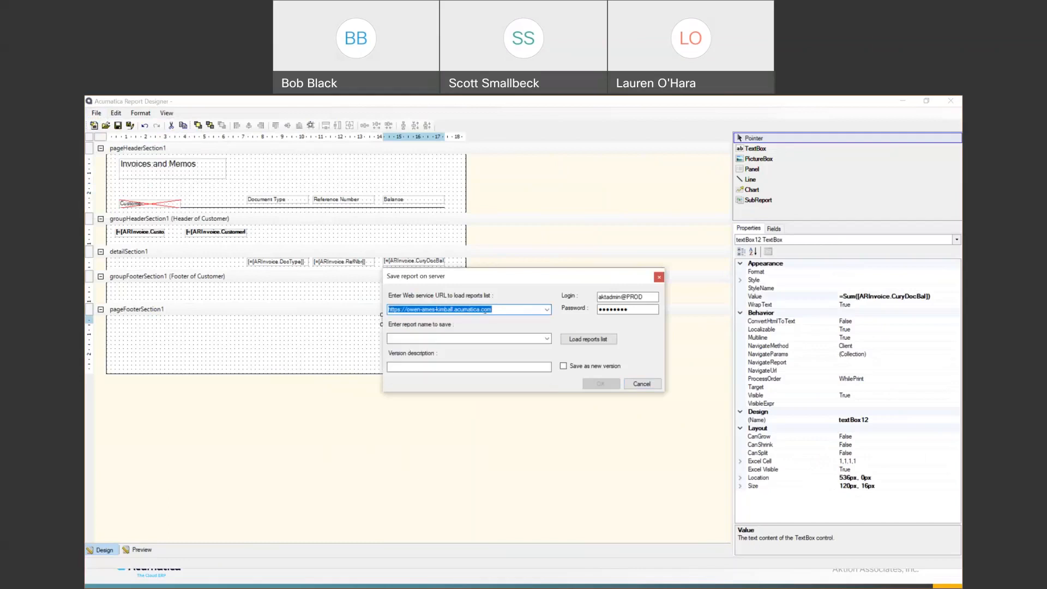
{"action": "left_click", "coordinate": [642, 383]}
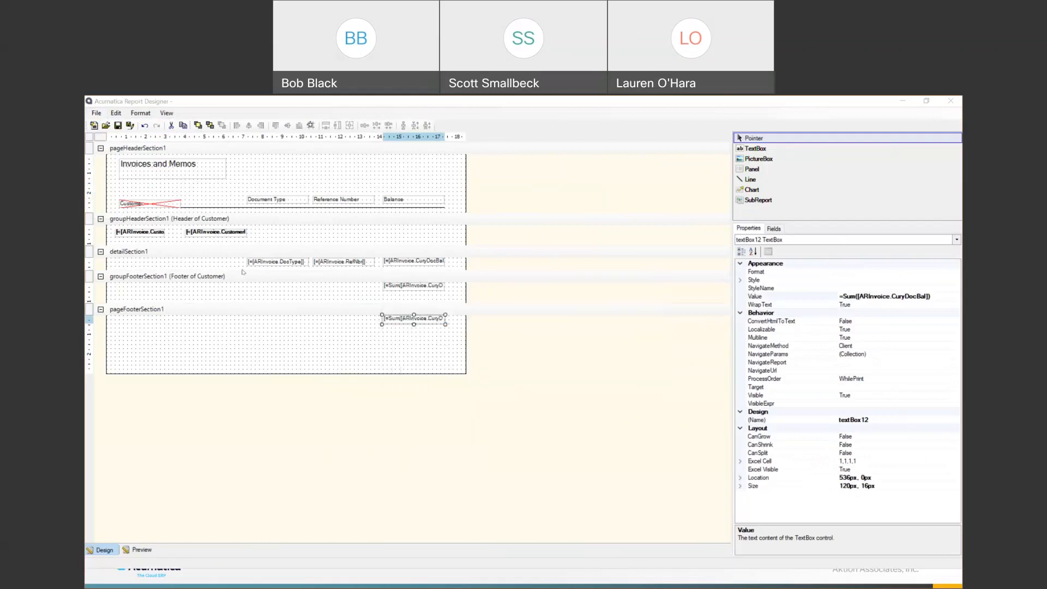
{"action": "left_click", "coordinate": [98, 113]}
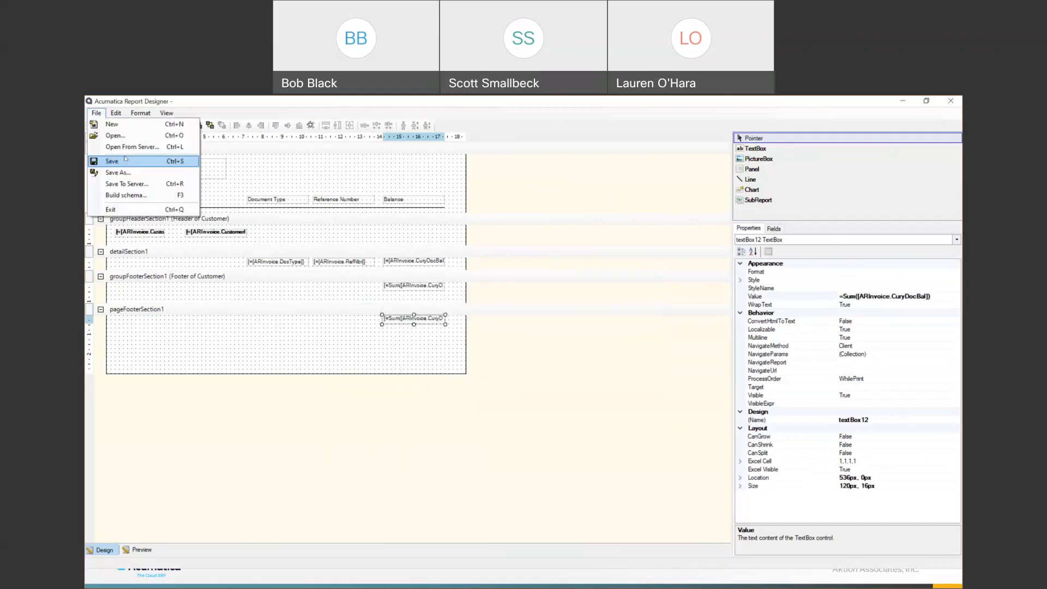
{"action": "left_click", "coordinate": [127, 195]}
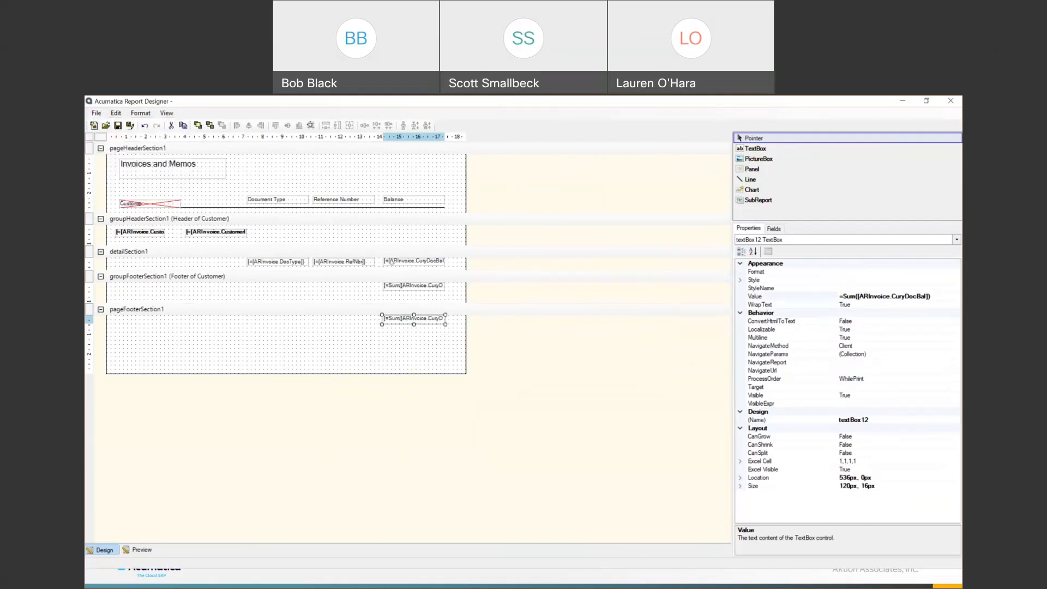
{"action": "left_click", "coordinate": [410, 238]}
{"action": "key", "text": "ctrl+c"}
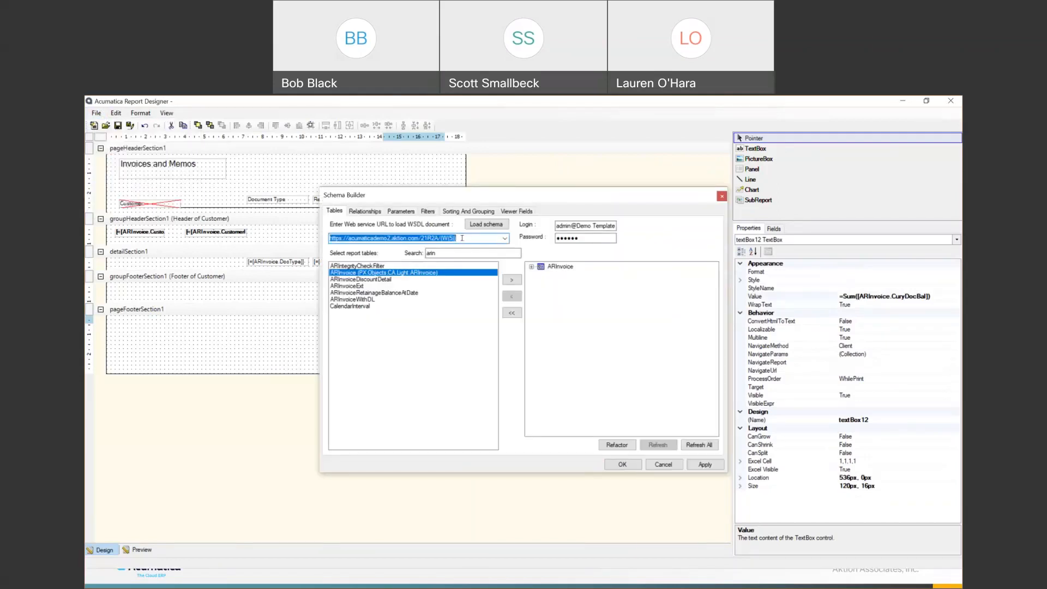
{"action": "left_click", "coordinate": [661, 464]}
- In Save To Server, enter the demo server address, the login name and the password
{"action": "left_click", "coordinate": [96, 113]}
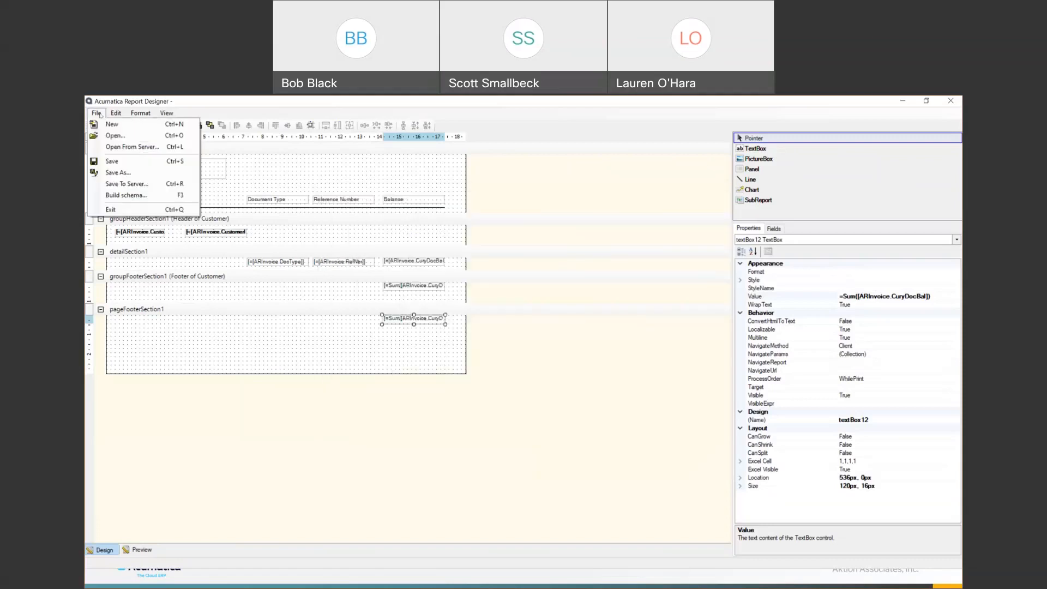
{"action": "key", "text": "Return"}
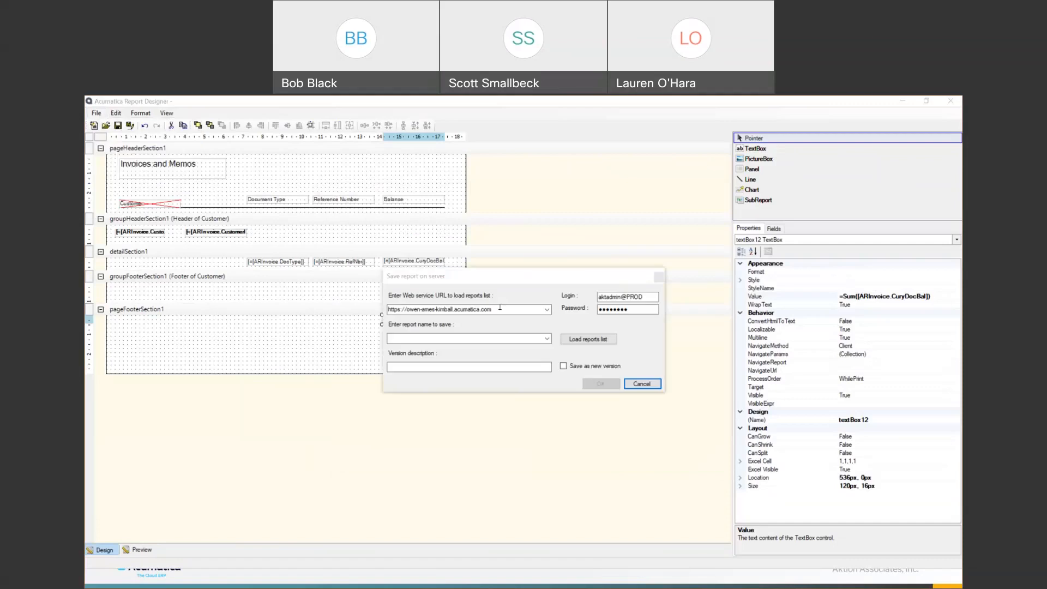
{"action": "key", "text": "ctrl+v"}
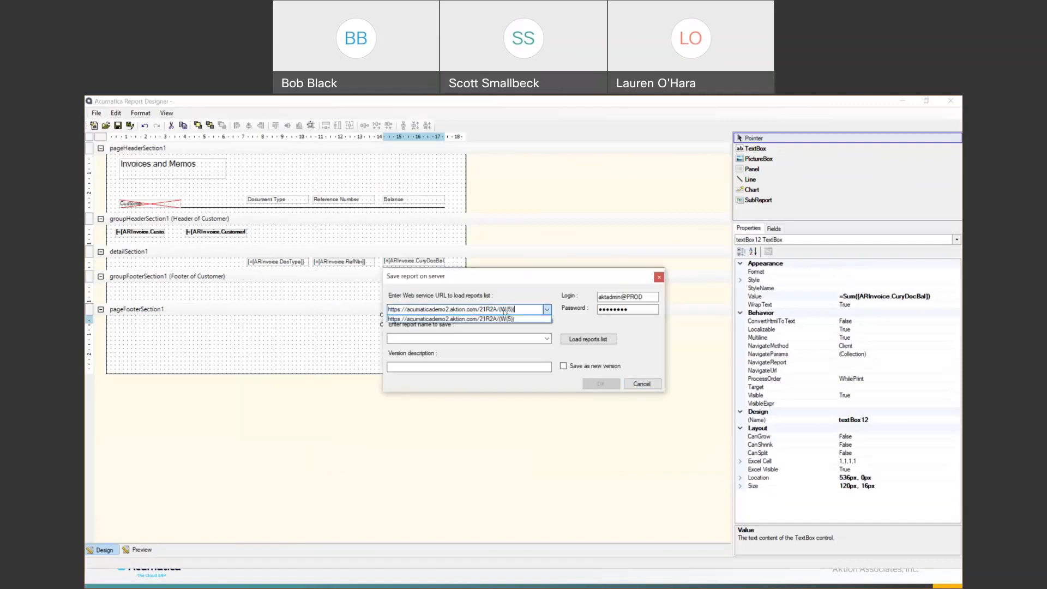
{"action": "left_click", "coordinate": [600, 298]}
{"action": "left_click_drag", "start_coordinate": [644, 297], "coordinate": [585, 301]}
{"action": "type", "text": "admin"}
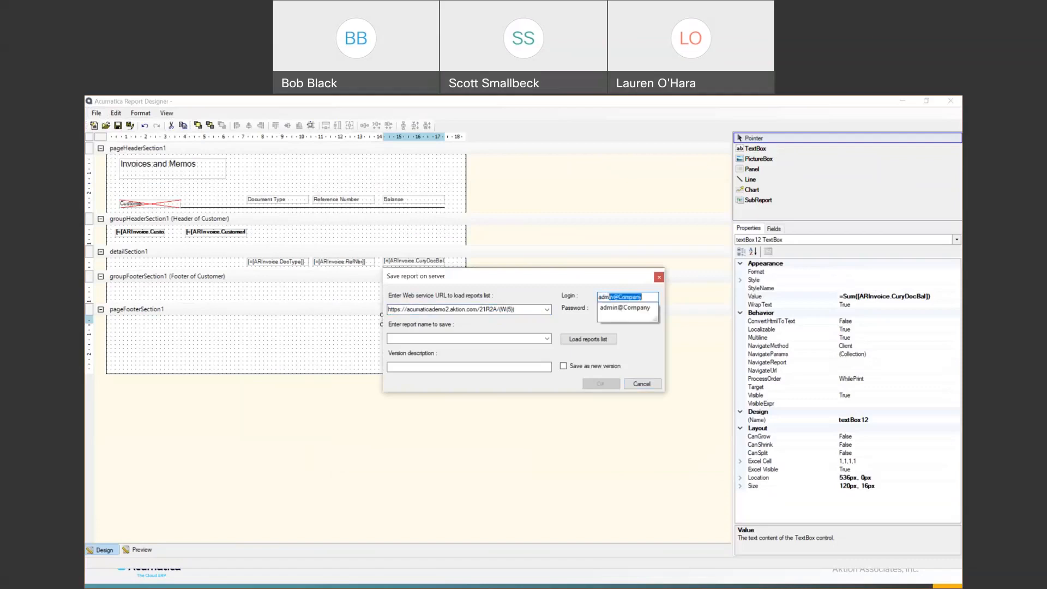
{"action": "type", "text": "@D"}
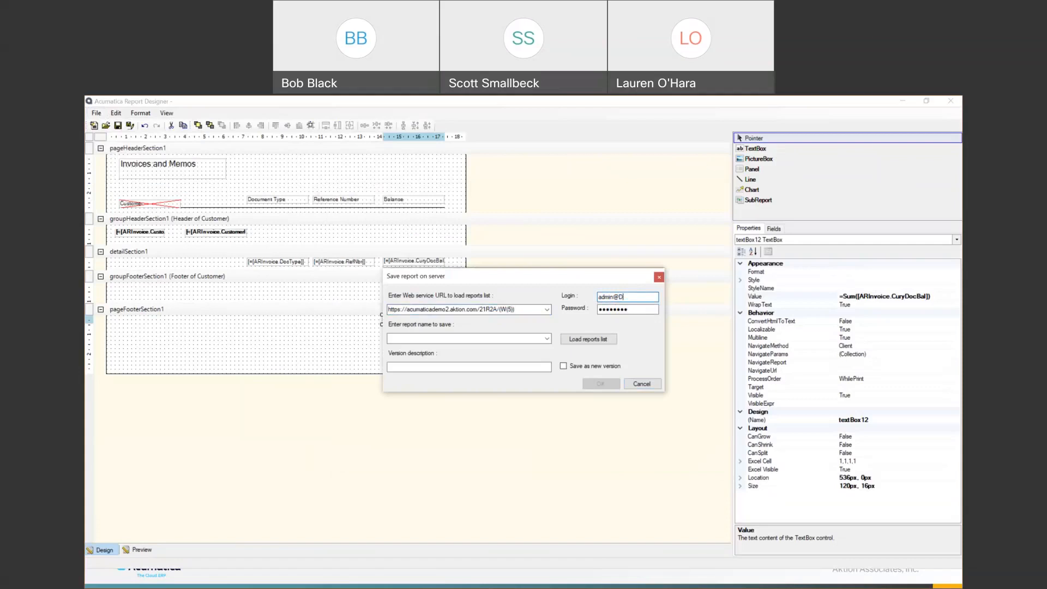
{"action": "type", "text": "emo Template"}
{"action": "key", "text": "Tab"}
{"action": "type", "text": "123456"}
- Load the server's report list and save the report as InvoiceByCustomer
{"action": "left_click", "coordinate": [598, 336]}
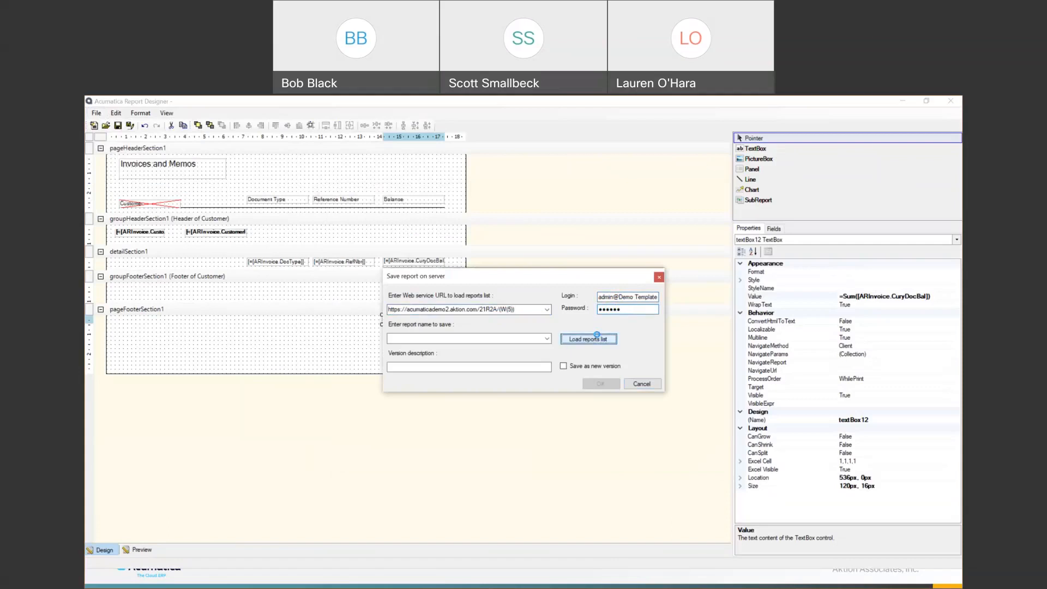
{"action": "left_click", "coordinate": [547, 339]}
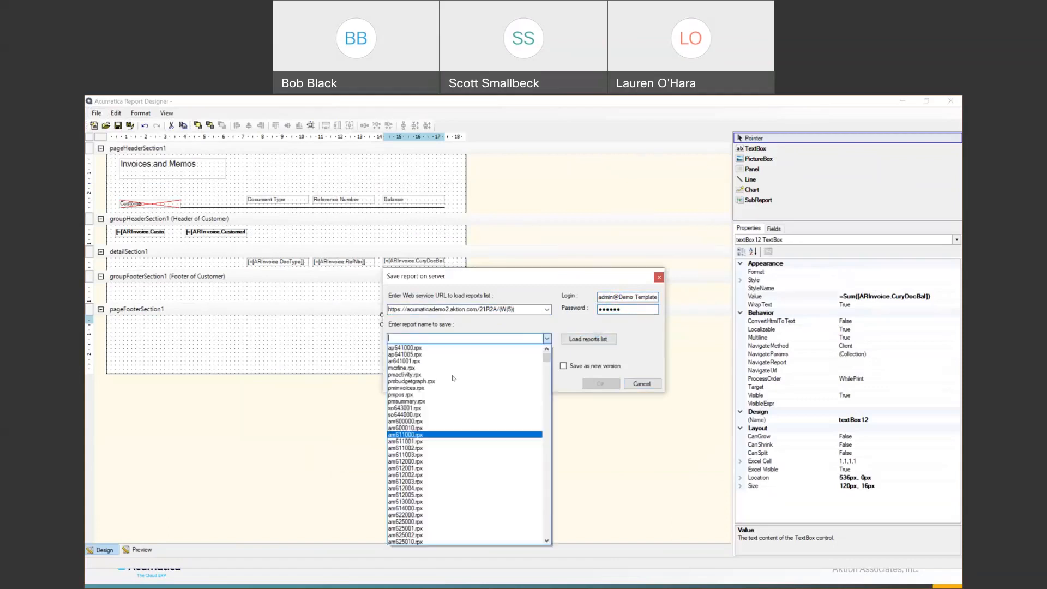
{"action": "left_click", "coordinate": [415, 338]}
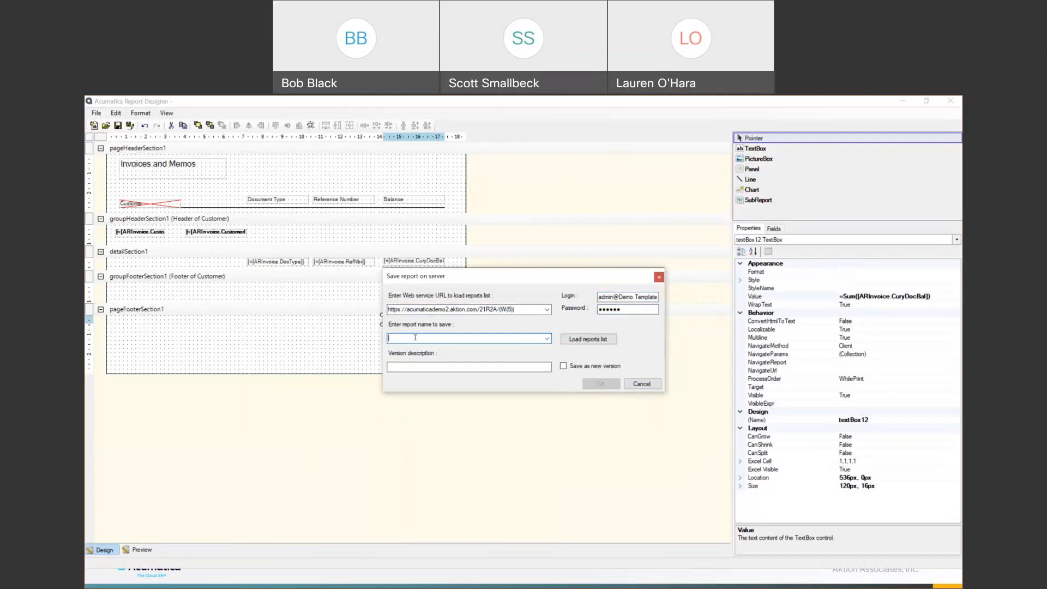
{"action": "type", "text": "InvoiceByCustomer"}
{"action": "left_click", "coordinate": [589, 379]}
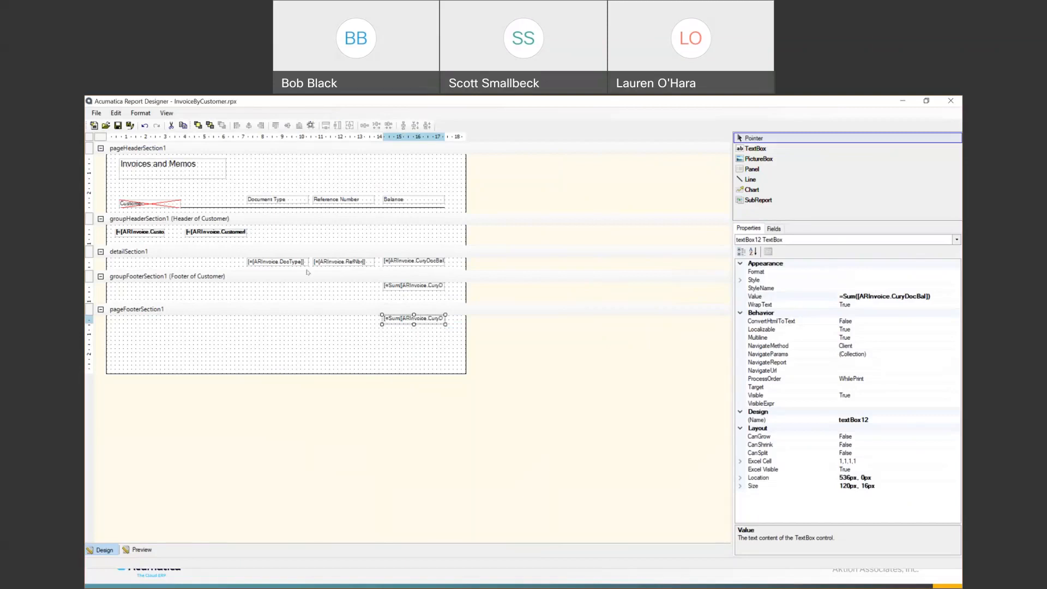
{"action": "key", "text": "alt+Tab"}
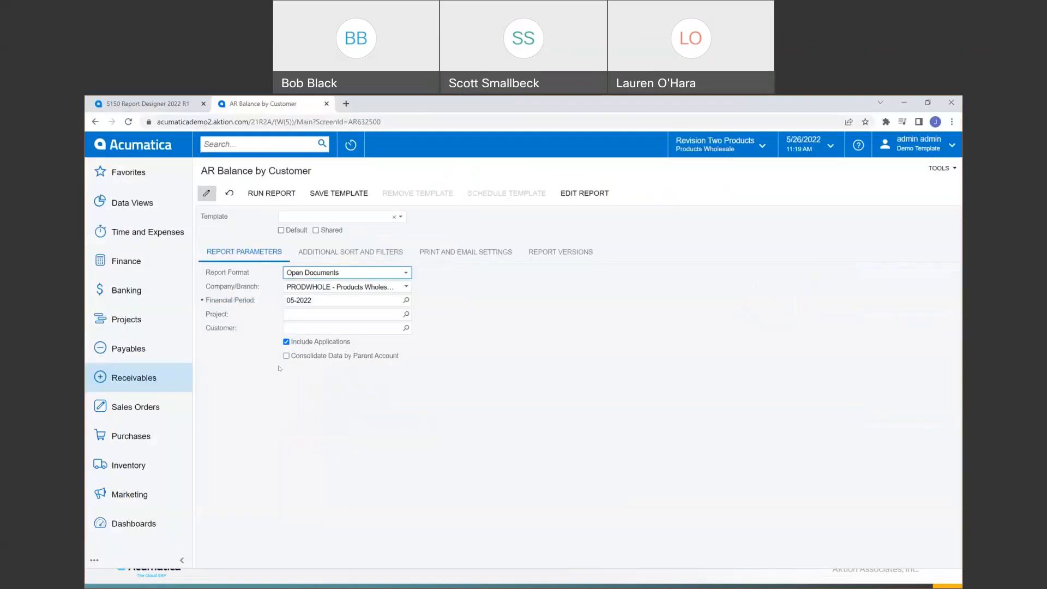
- Search Acumatica for 'site' and open the Site Map screen from the results
{"action": "left_click", "coordinate": [227, 145]}
{"action": "type", "text": "site"}
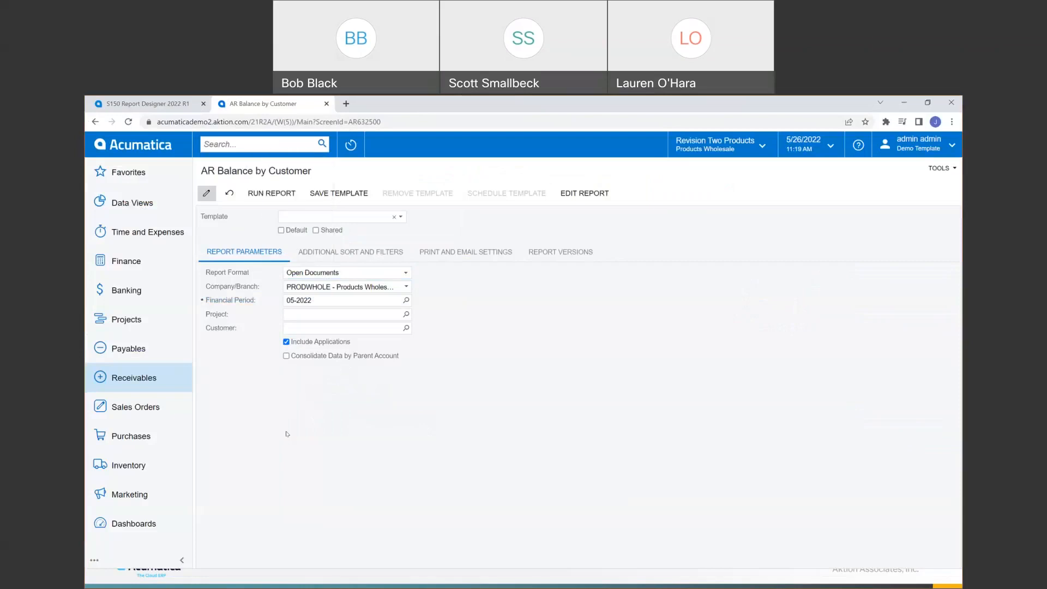
{"action": "key", "text": "Return"}
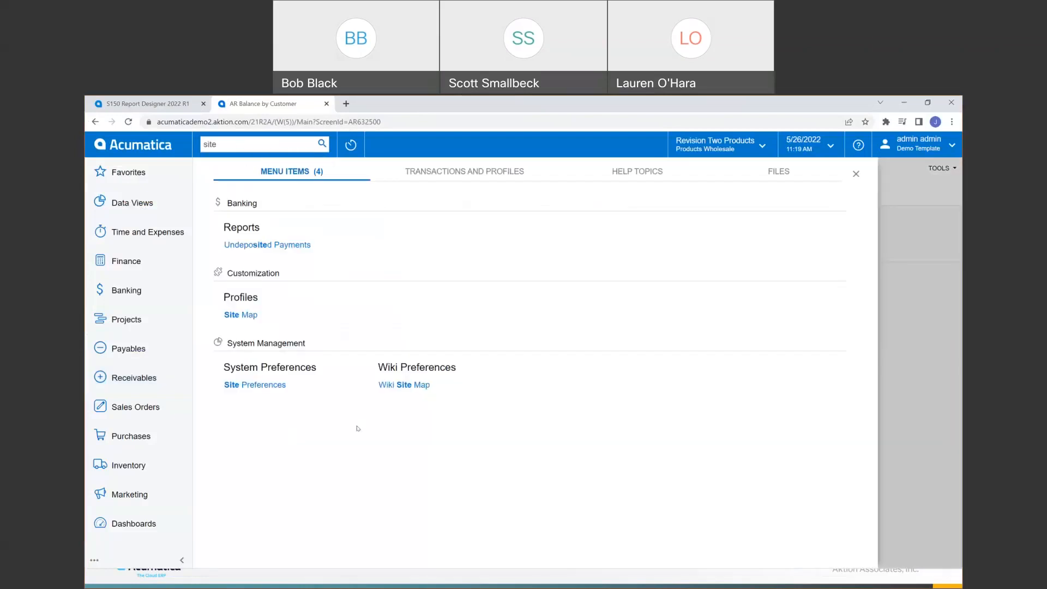
{"action": "left_click", "coordinate": [254, 317]}
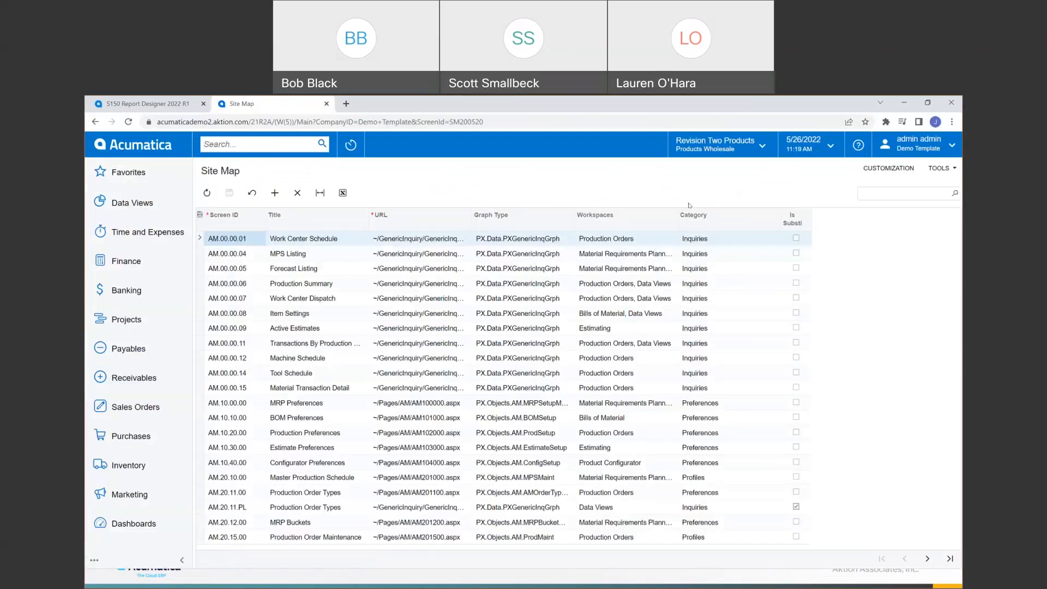
- Filter the Site Map on 'ar customer', select AR.63.25.00, widen the URL column, and add a row
{"action": "left_click", "coordinate": [873, 195]}
{"action": "type", "text": "ar custome"}
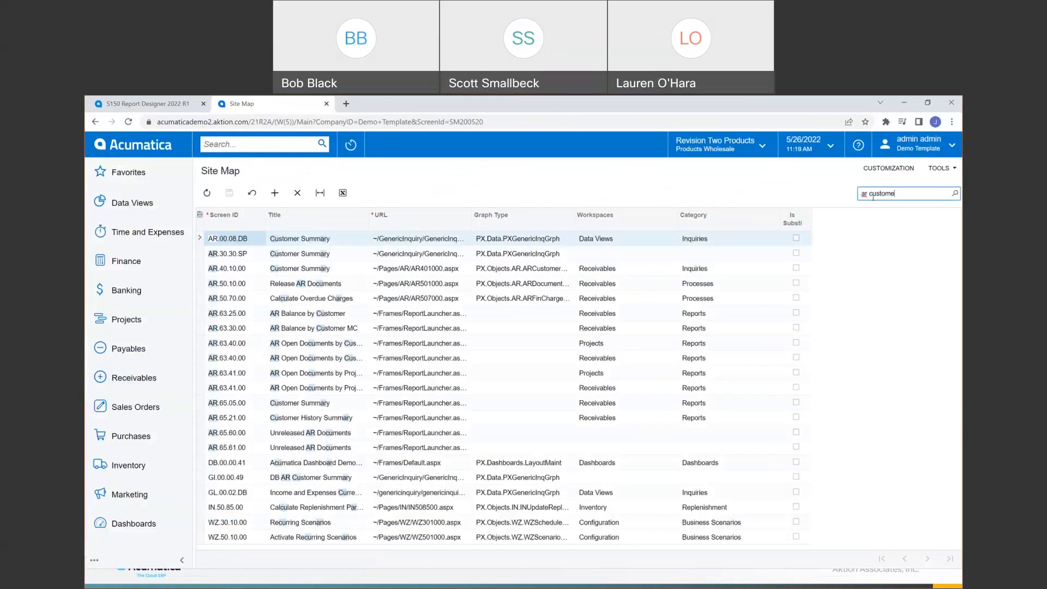
{"action": "type", "text": "r"}
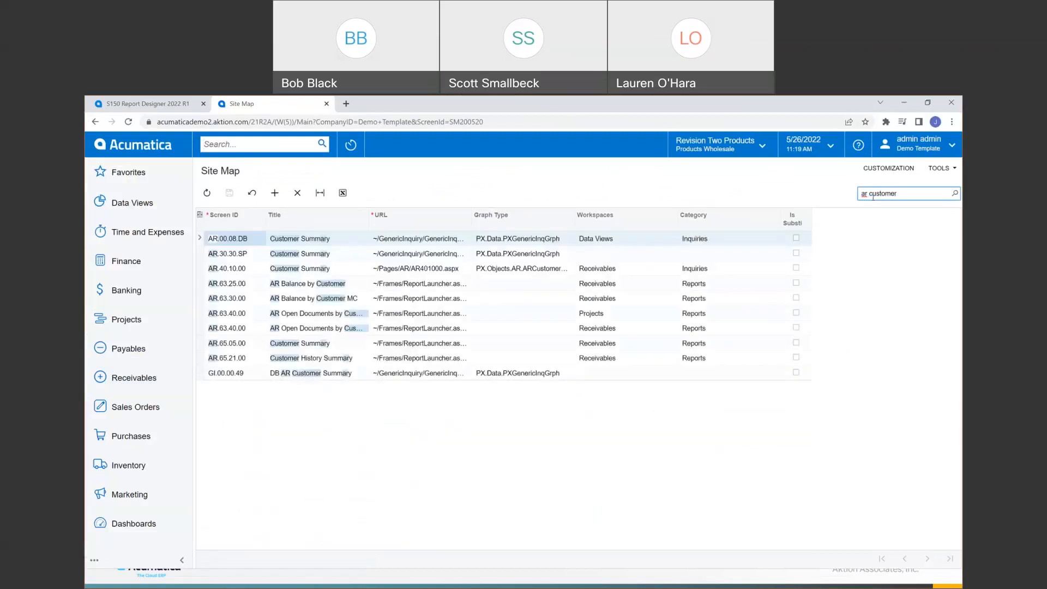
{"action": "left_click", "coordinate": [271, 285]}
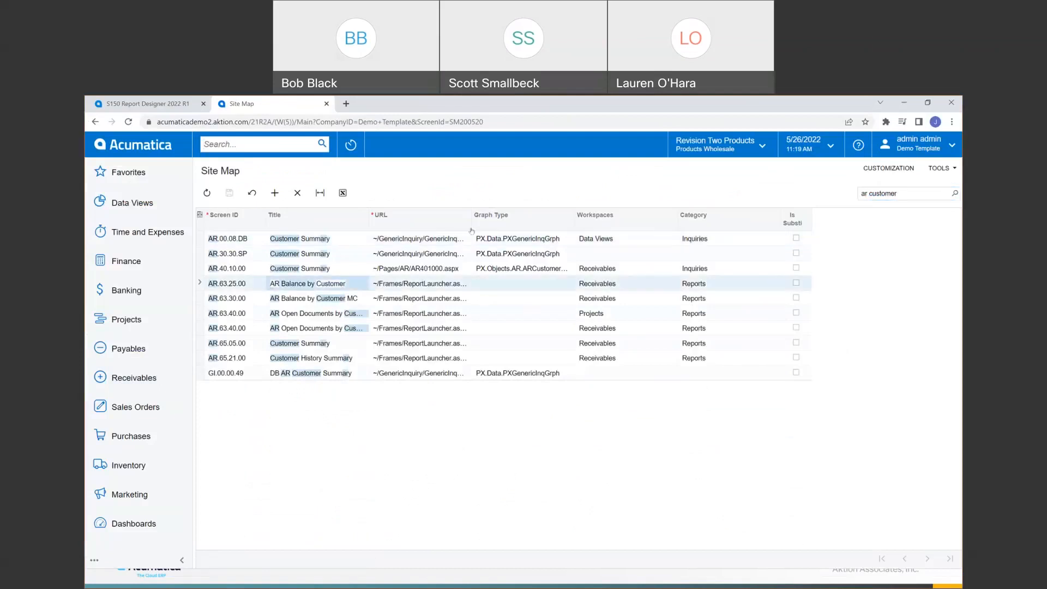
{"action": "left_click_drag", "start_coordinate": [469, 223], "coordinate": [600, 229]}
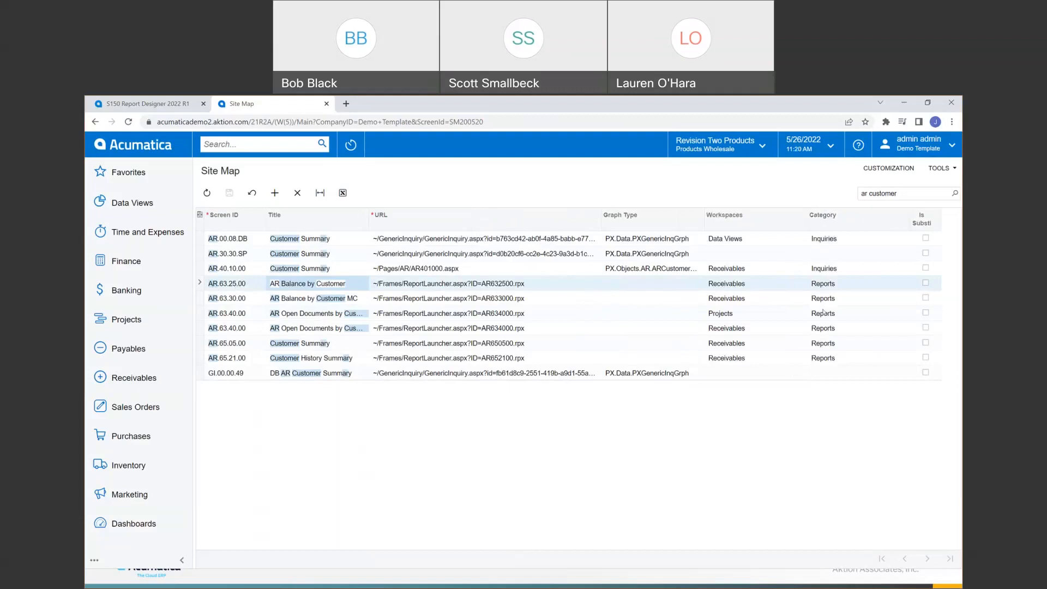
{"action": "left_click", "coordinate": [275, 193]}
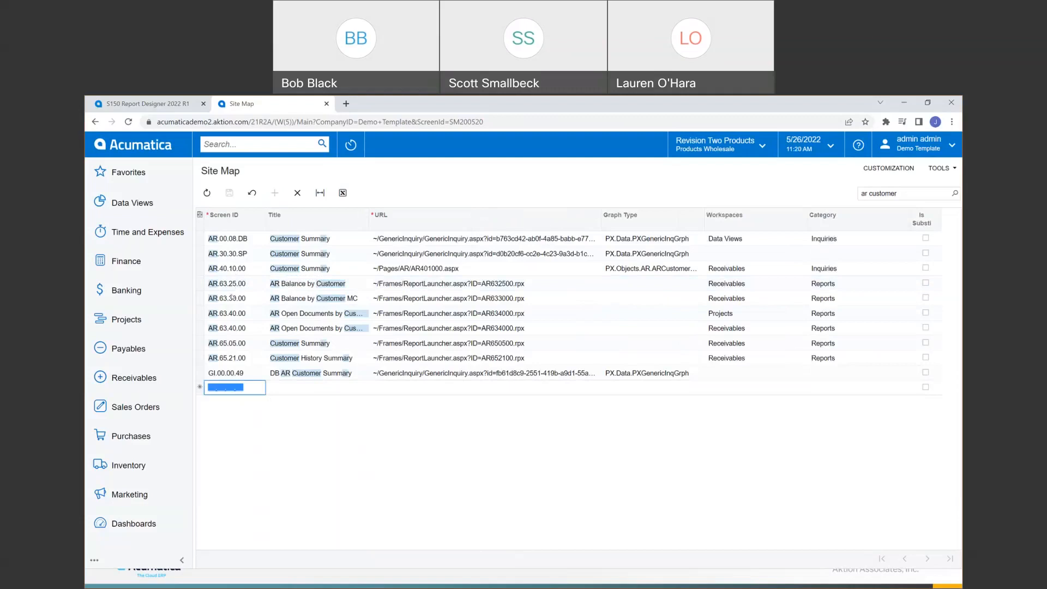
- Give the new row Screen ID AR.63.25.05 and title 'Invoices By Customer'
{"action": "left_click", "coordinate": [211, 385]}
{"action": "type", "text": "A."}
{"action": "type", "text": "R"}
{"action": "key", "text": "BackSpace"}
{"action": "key", "text": "BackSpace"}
{"action": "type", "text": "AR."}
{"action": "type", "text": "3"}
{"action": "key", "text": "BackSpace"}
{"action": "type", "text": "63.25.05"}
{"action": "left_click", "coordinate": [320, 383]}
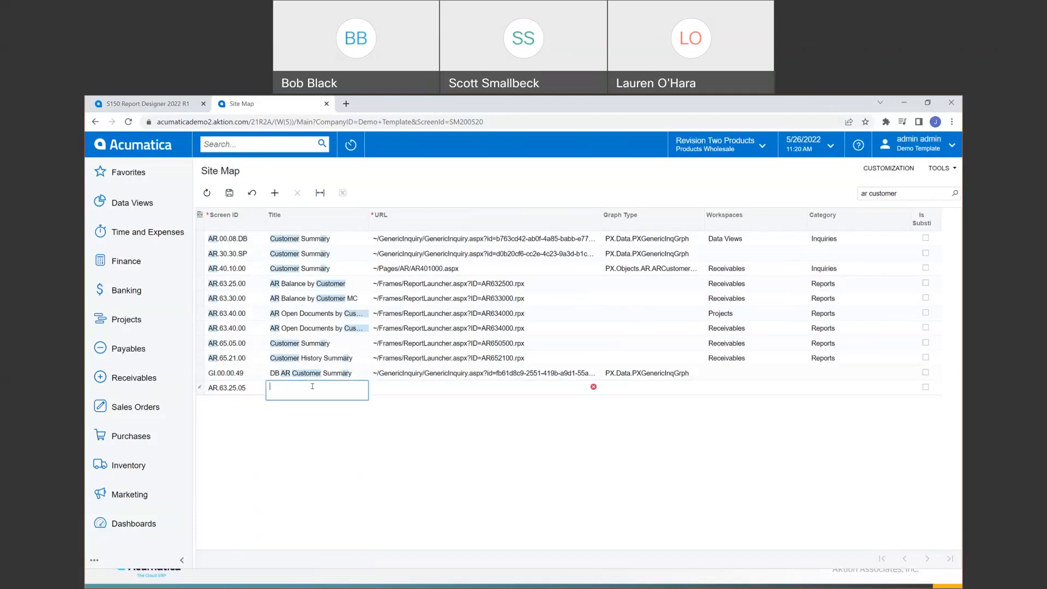
{"action": "type", "text": "Invoices By Customer"}
- Copy an existing report URL into the row and edit it to ~/Frames/ReportLauncher.aspx?ID=InvoiceByCustomer.rpx
{"action": "left_click", "coordinate": [443, 315]}
{"action": "key", "text": "ctrl+c"}
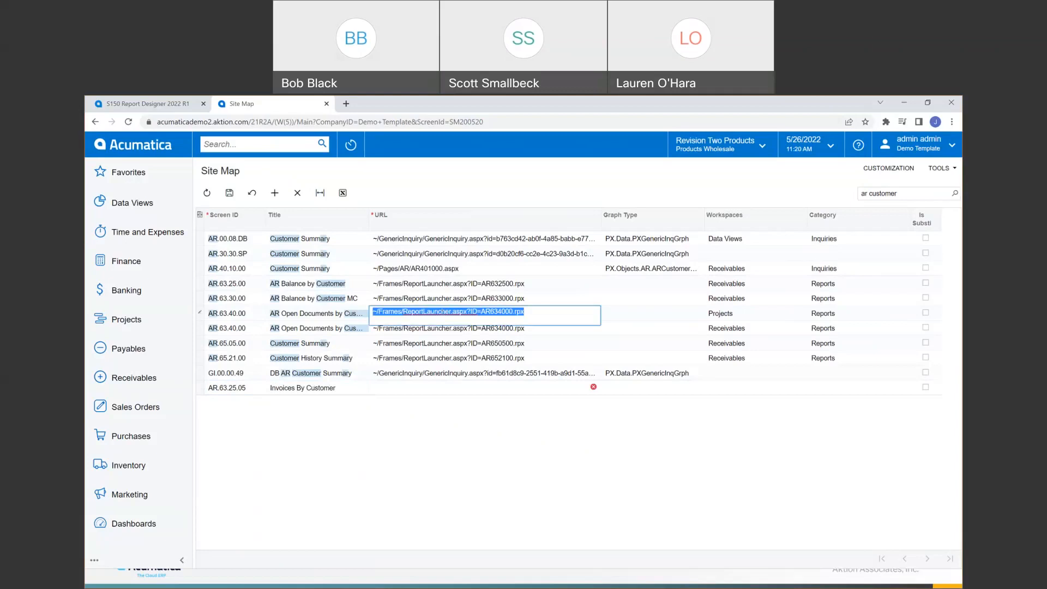
{"action": "left_click", "coordinate": [394, 395]}
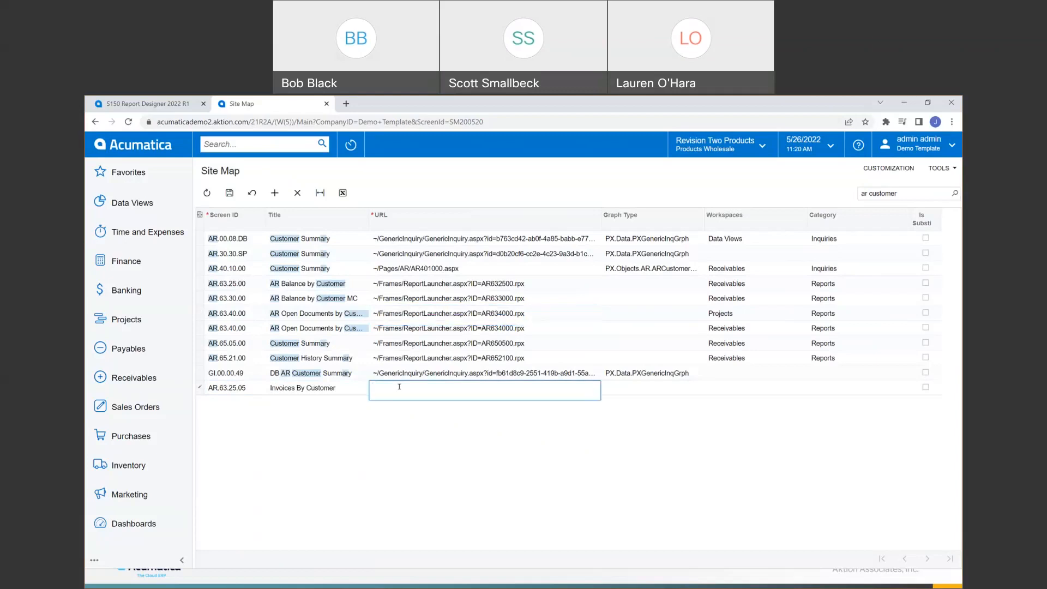
{"action": "key", "text": "ctrl+v"}
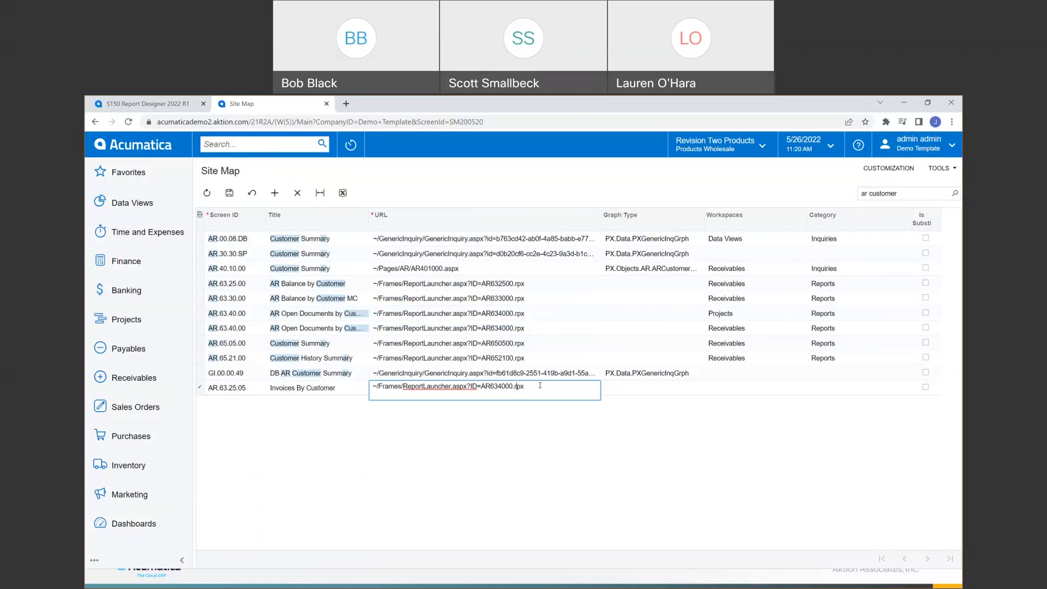
{"action": "key", "text": "BackSpace"}
{"action": "key", "text": "BackSpace"}
{"action": "key", "text": "BackSpace"}
{"action": "key", "text": "BackSpace"}
{"action": "key", "text": "BackSpace"}
{"action": "key", "text": "BackSpace"}
{"action": "key", "text": "BackSpace"}
{"action": "key", "text": "BackSpace"}
{"action": "type", "text": "InvoicesByCustomer"}
{"action": "key", "text": "Tab"}
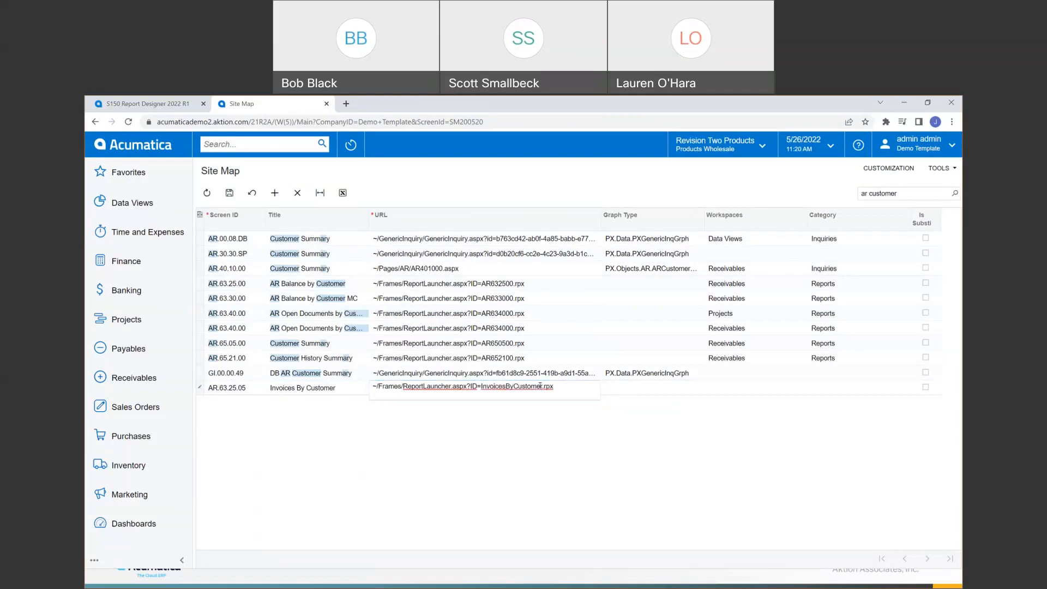
{"action": "key", "text": "alt+Tab"}
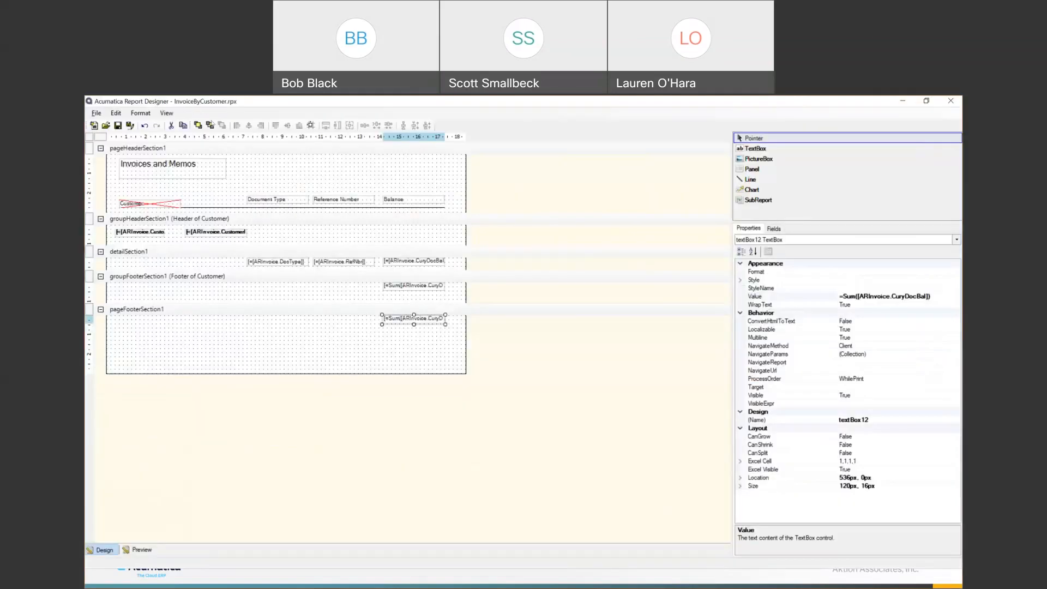
{"action": "key", "text": "alt+Tab"}
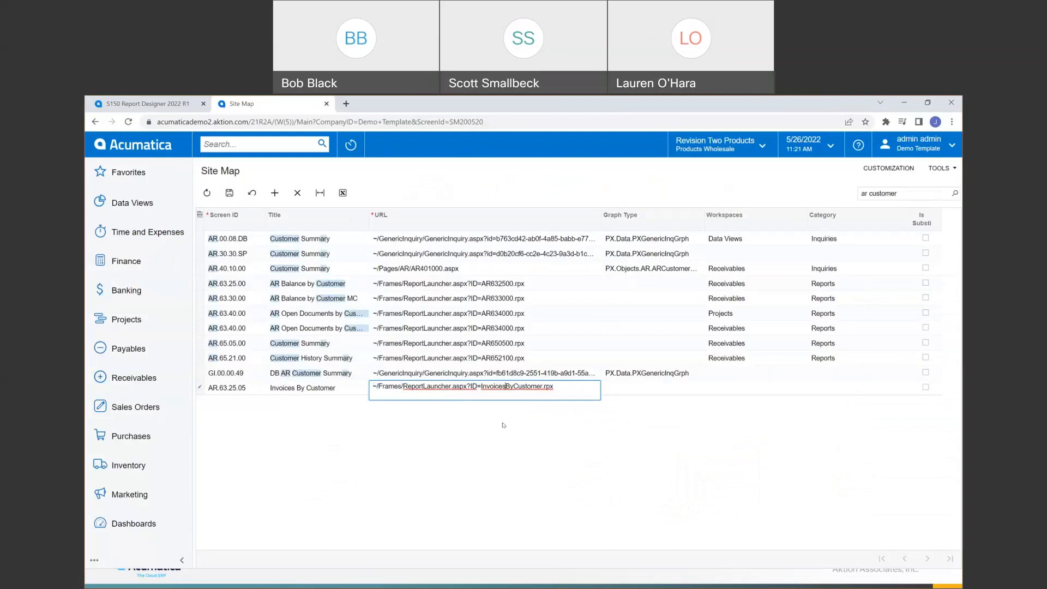
{"action": "key", "text": "BackSpace"}
- Set the AR.63.25.05 row's workspace to Receivables and category to Reports, then save the site map
{"action": "left_click", "coordinate": [726, 386]}
{"action": "left_click", "coordinate": [801, 390]}
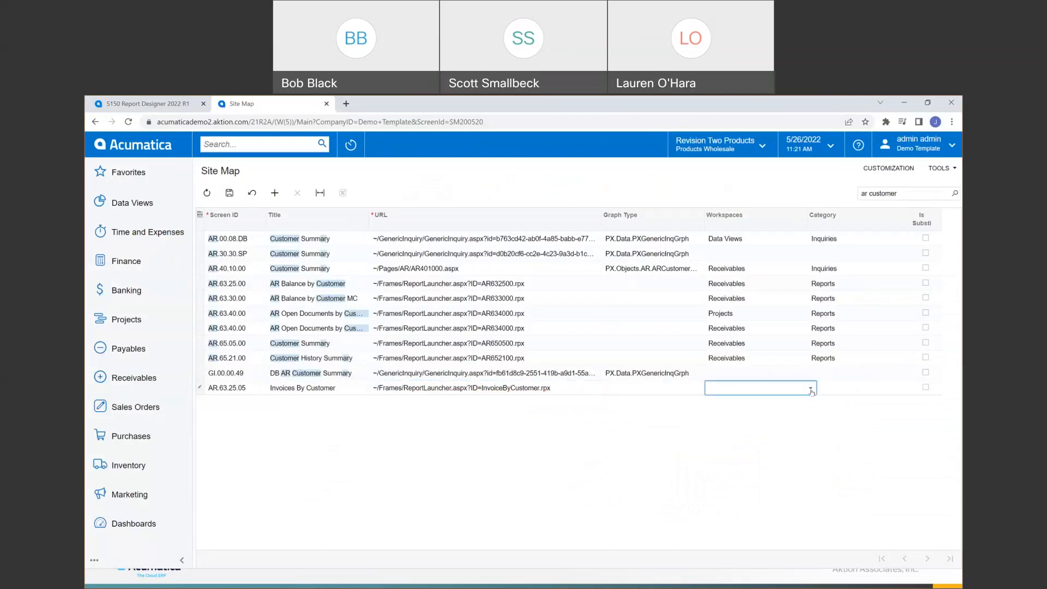
{"action": "left_click", "coordinate": [811, 389]}
{"action": "scroll", "coordinate": [745, 456], "scroll_direction": "down", "scroll_amount": 3}
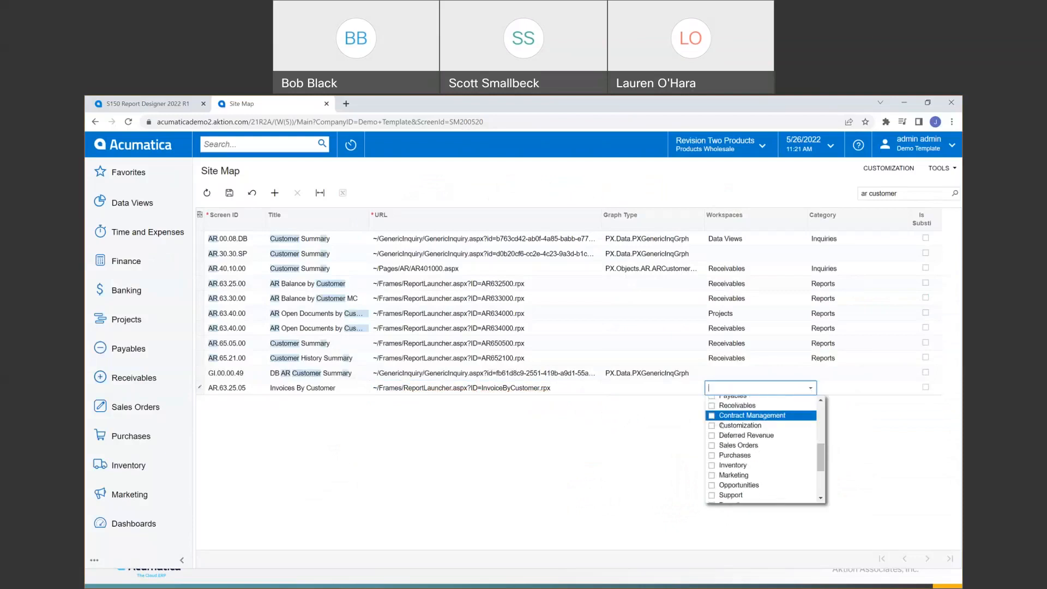
{"action": "left_click", "coordinate": [767, 406]}
{"action": "left_click", "coordinate": [855, 391]}
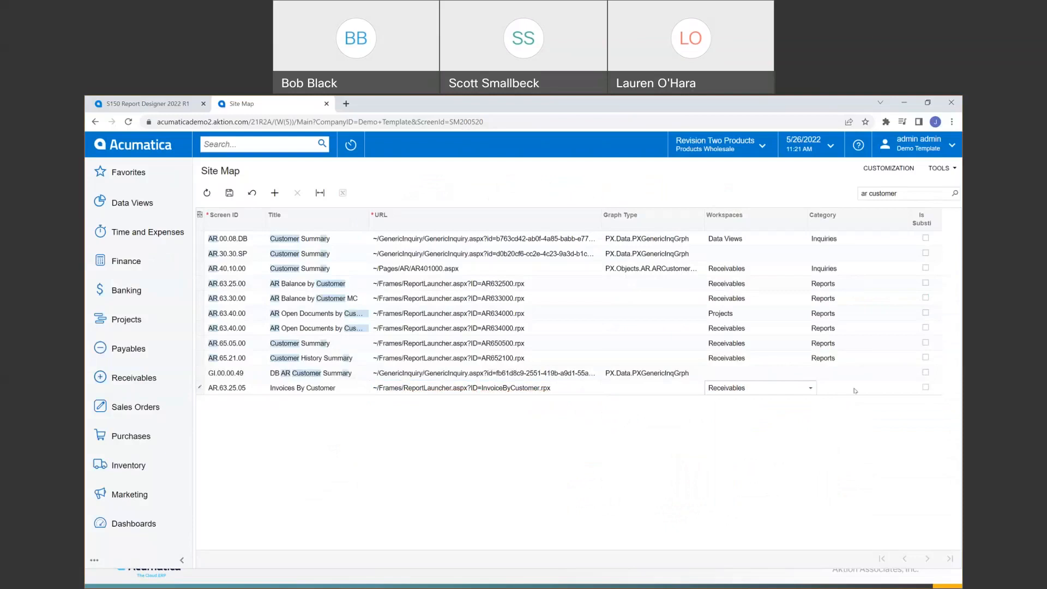
{"action": "left_click", "coordinate": [914, 391]}
{"action": "scroll", "coordinate": [848, 475], "scroll_direction": "down", "scroll_amount": 8}
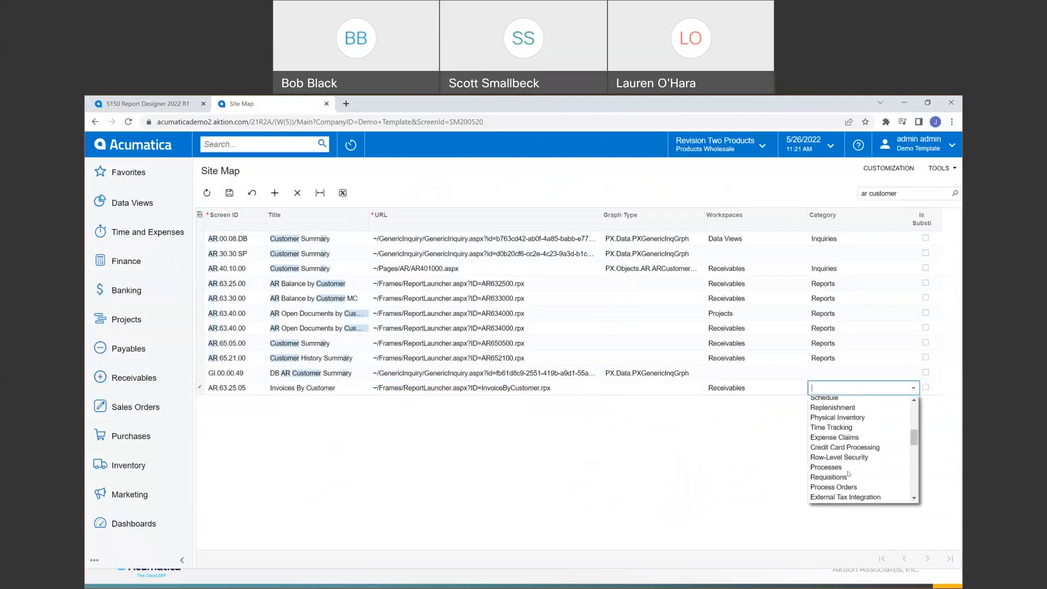
{"action": "scroll", "coordinate": [848, 475], "scroll_direction": "down", "scroll_amount": 4}
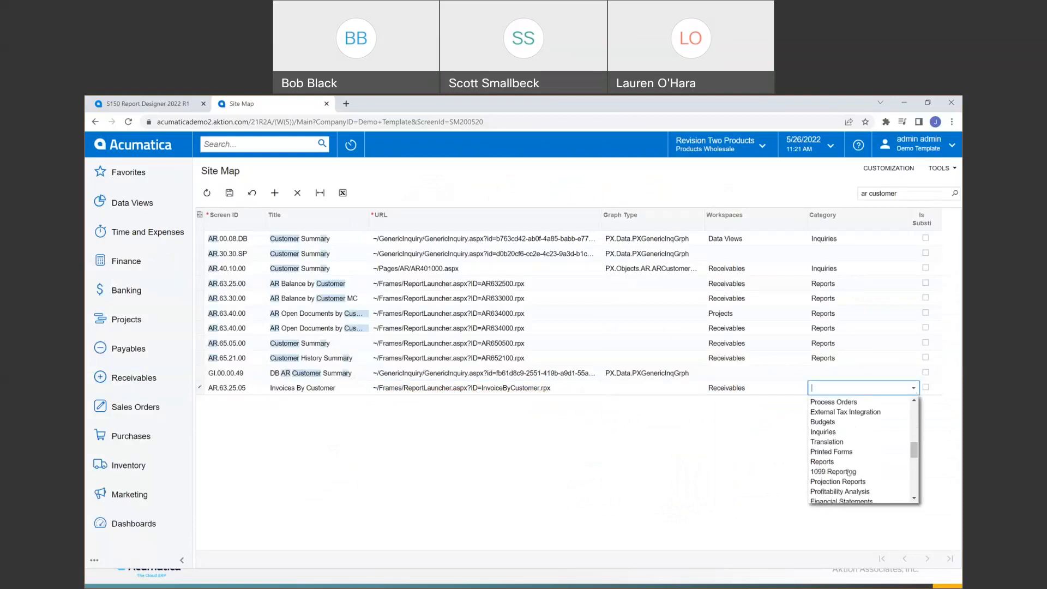
{"action": "left_click", "coordinate": [823, 461]}
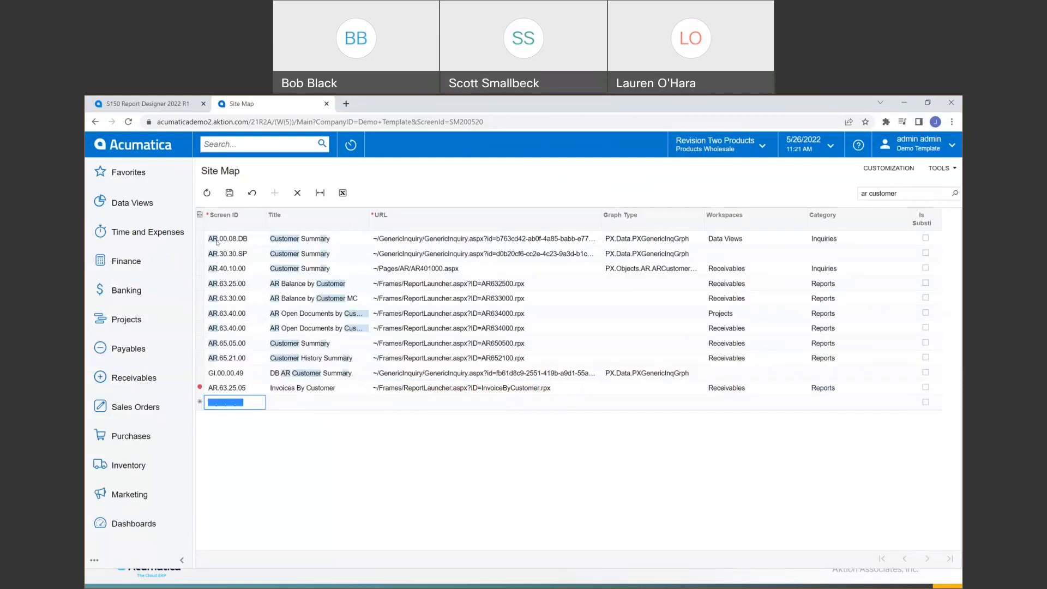
{"action": "left_click", "coordinate": [228, 192]}
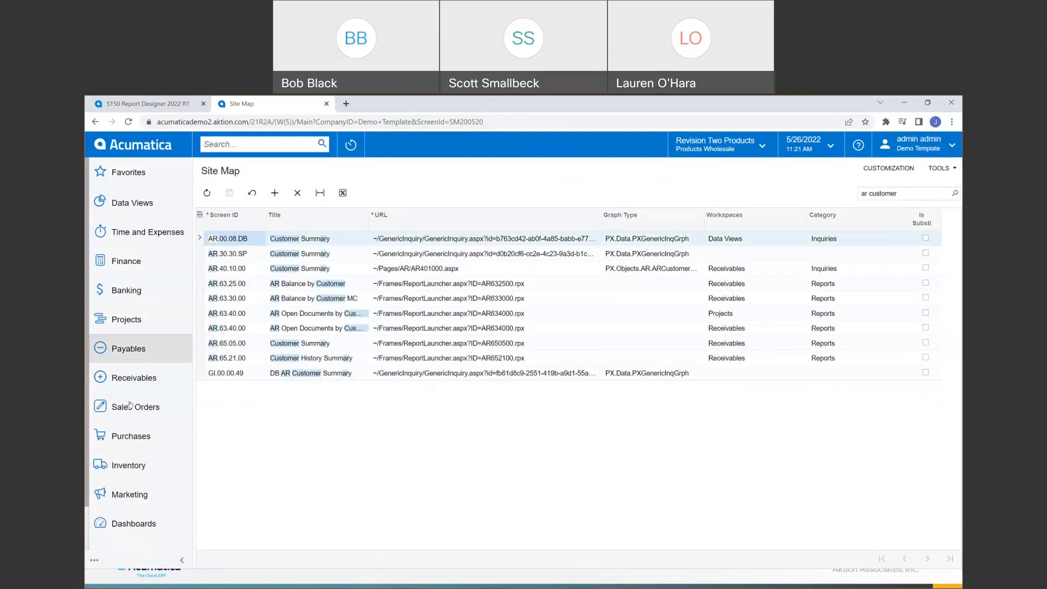
- Open Invoices By Customer under Reports in the Receivables workspace and run the report
{"action": "left_click", "coordinate": [118, 378]}
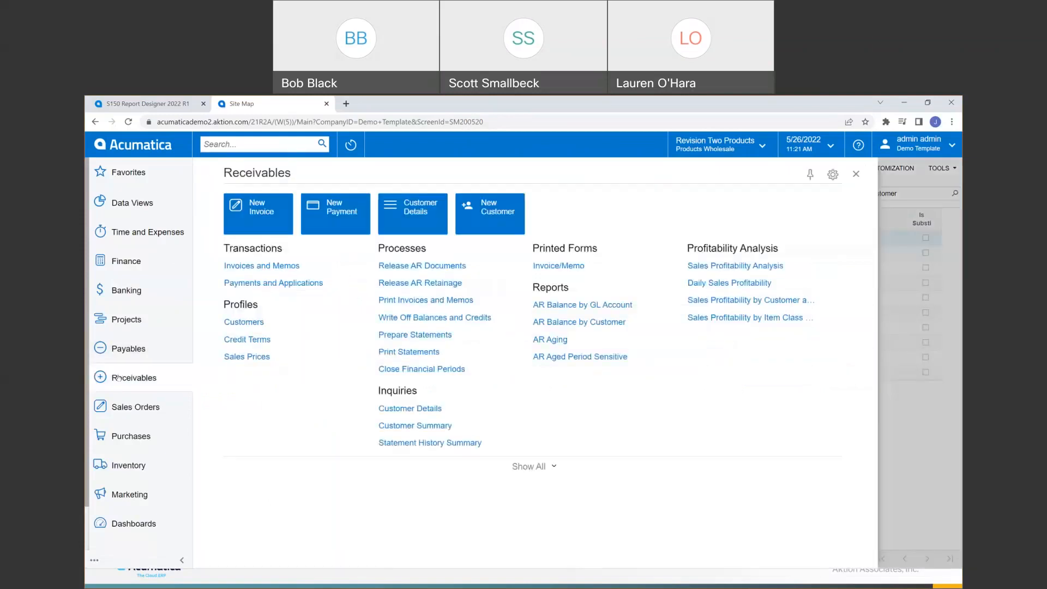
{"action": "left_click", "coordinate": [530, 467]}
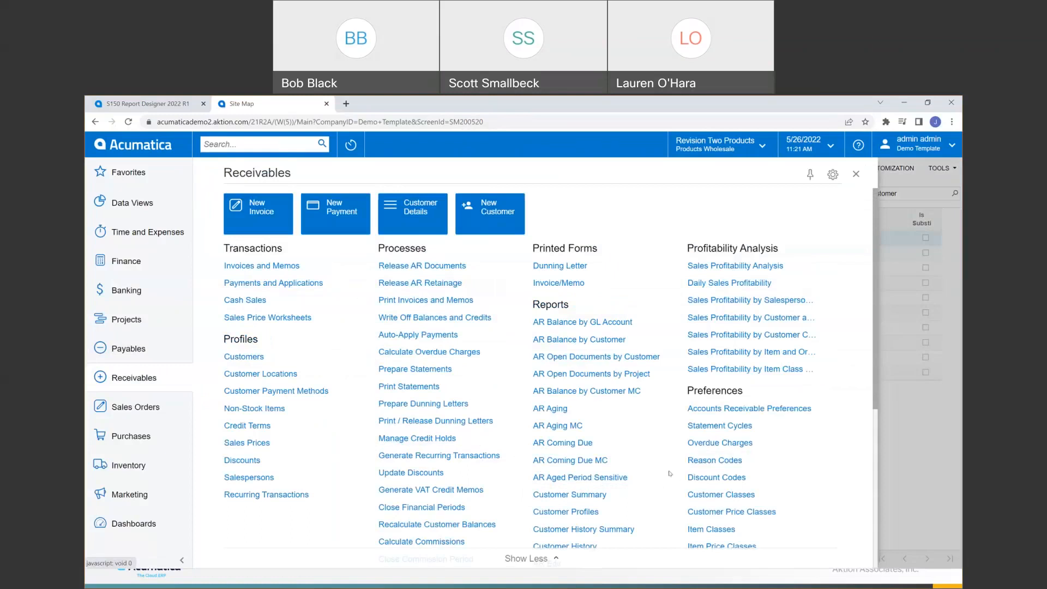
{"action": "scroll", "coordinate": [671, 474], "scroll_direction": "down", "scroll_amount": 4}
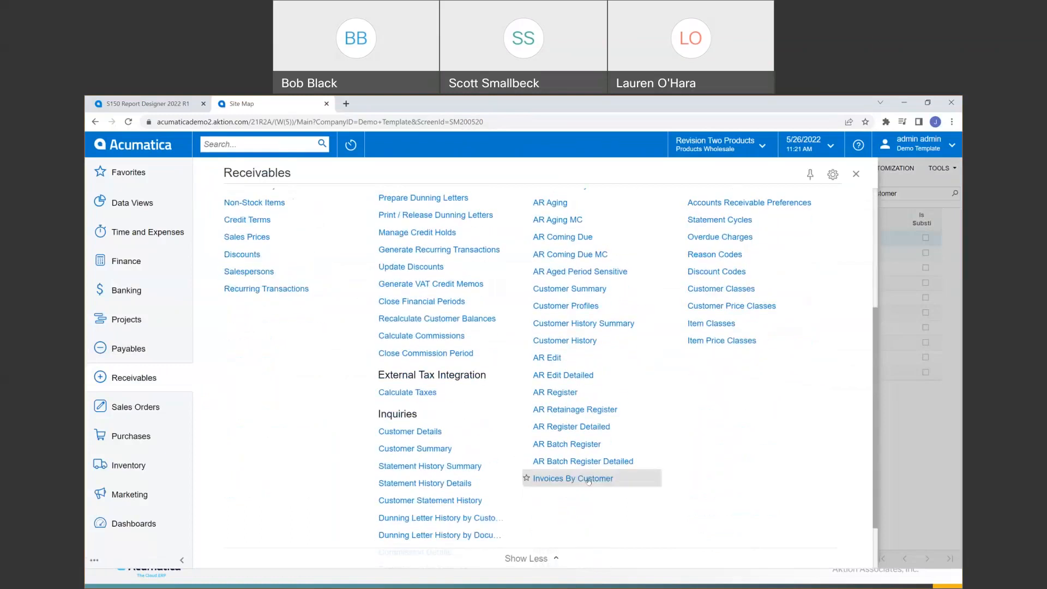
{"action": "left_click", "coordinate": [589, 479]}
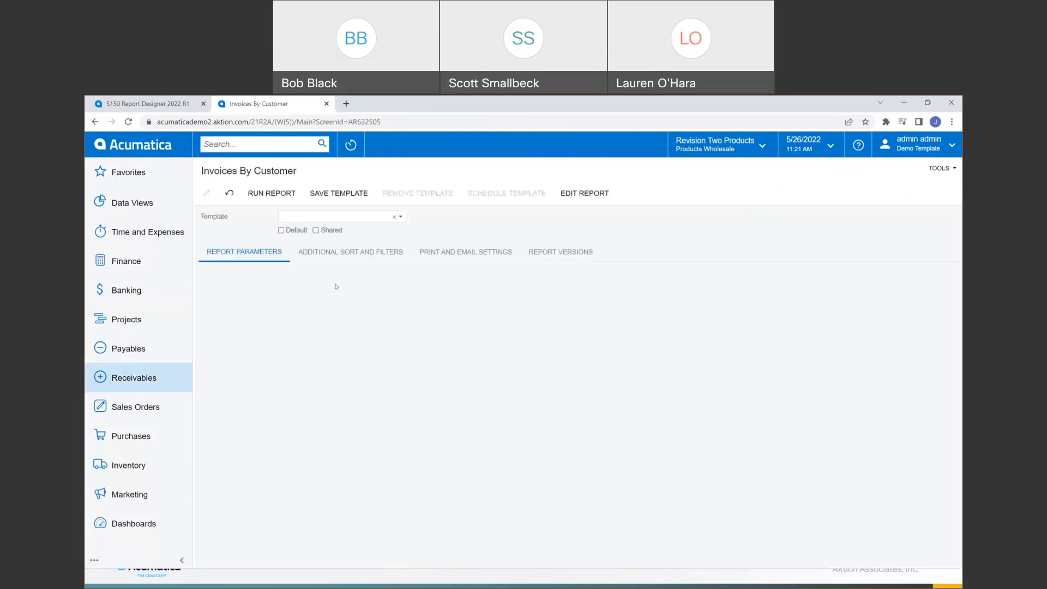
{"action": "left_click", "coordinate": [264, 195]}
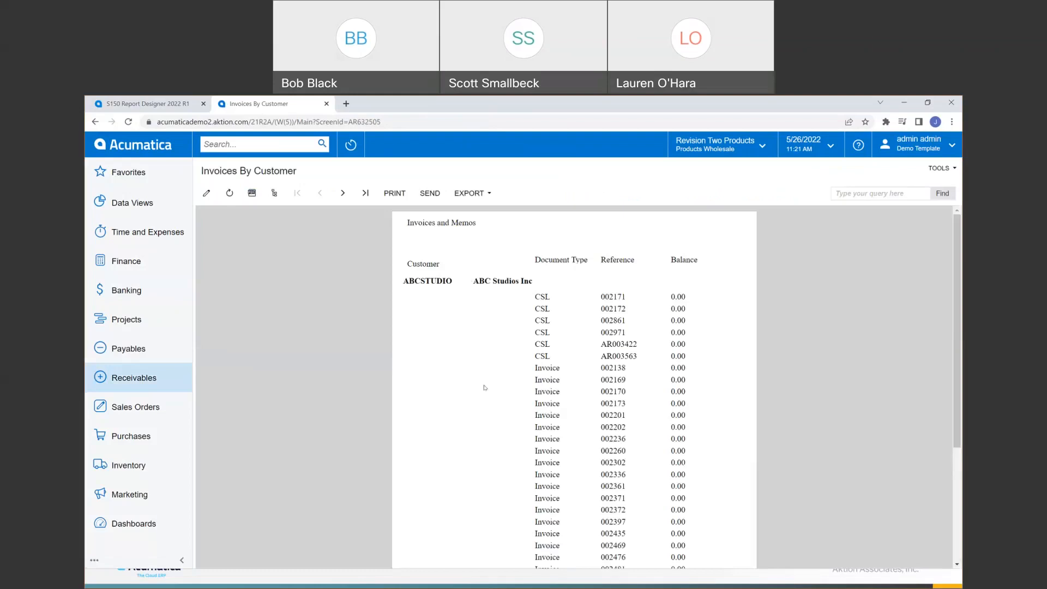
{"action": "scroll", "coordinate": [483, 387], "scroll_direction": "down", "scroll_amount": 3}
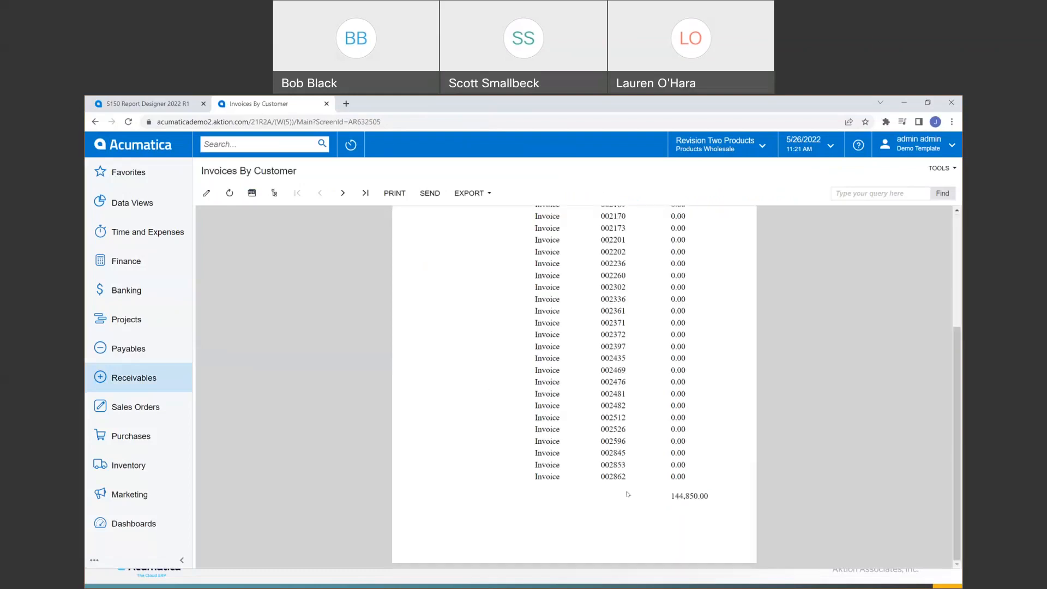
{"action": "scroll", "coordinate": [627, 495], "scroll_direction": "up", "scroll_amount": 3}
{"action": "scroll", "coordinate": [626, 492], "scroll_direction": "down", "scroll_amount": 3}
{"action": "scroll", "coordinate": [648, 505], "scroll_direction": "up", "scroll_amount": 5}
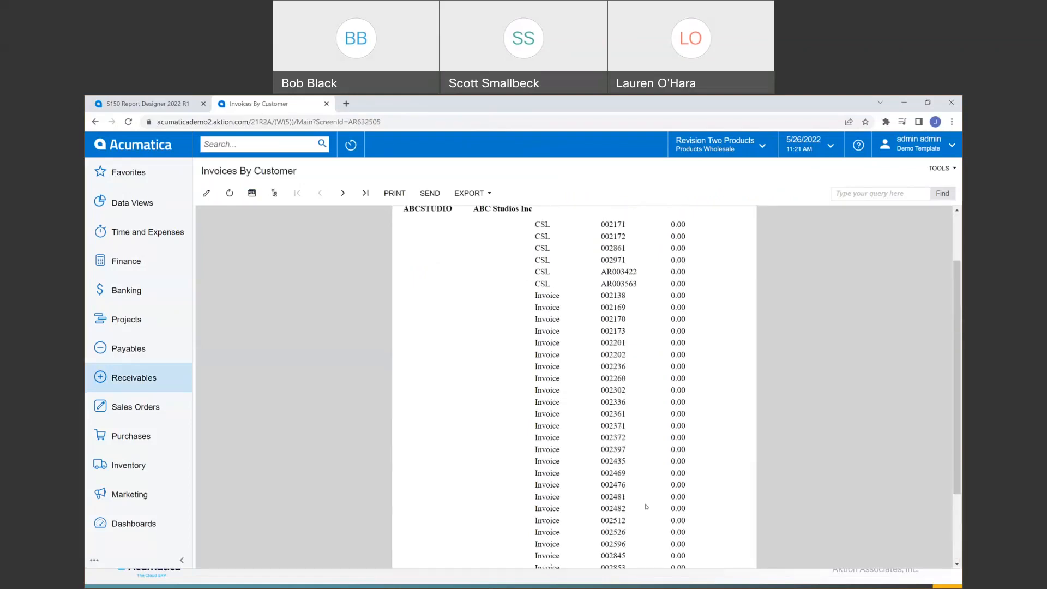
{"action": "scroll", "coordinate": [648, 507], "scroll_direction": "down", "scroll_amount": 5}
{"action": "scroll", "coordinate": [515, 486], "scroll_direction": "up", "scroll_amount": 5}
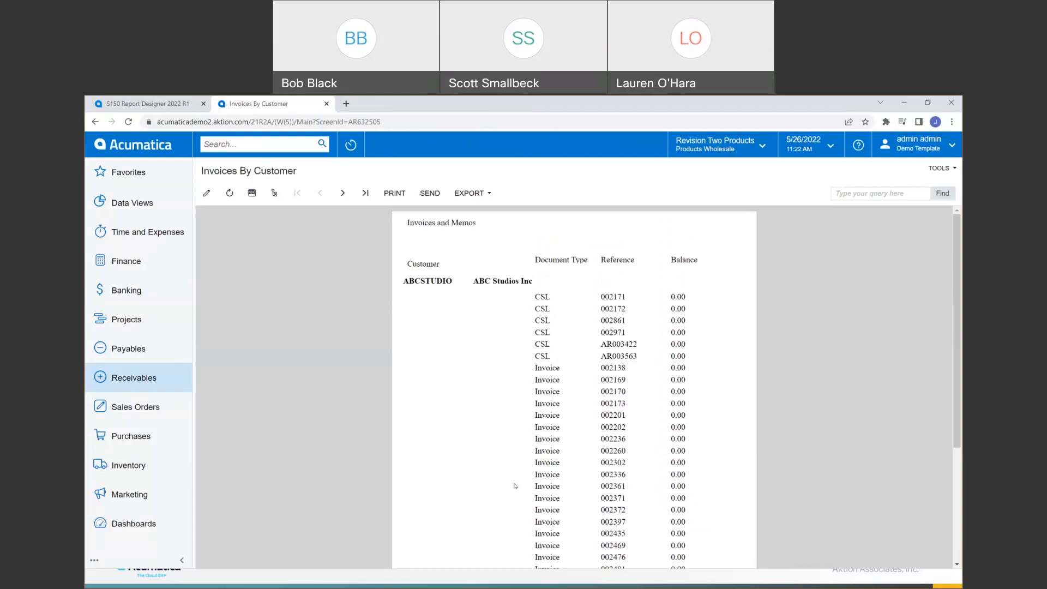
- Search for 'site', open the Site Map and select the AR.63.25.00 AR Balance by Customer row
{"action": "left_click", "coordinate": [284, 143]}
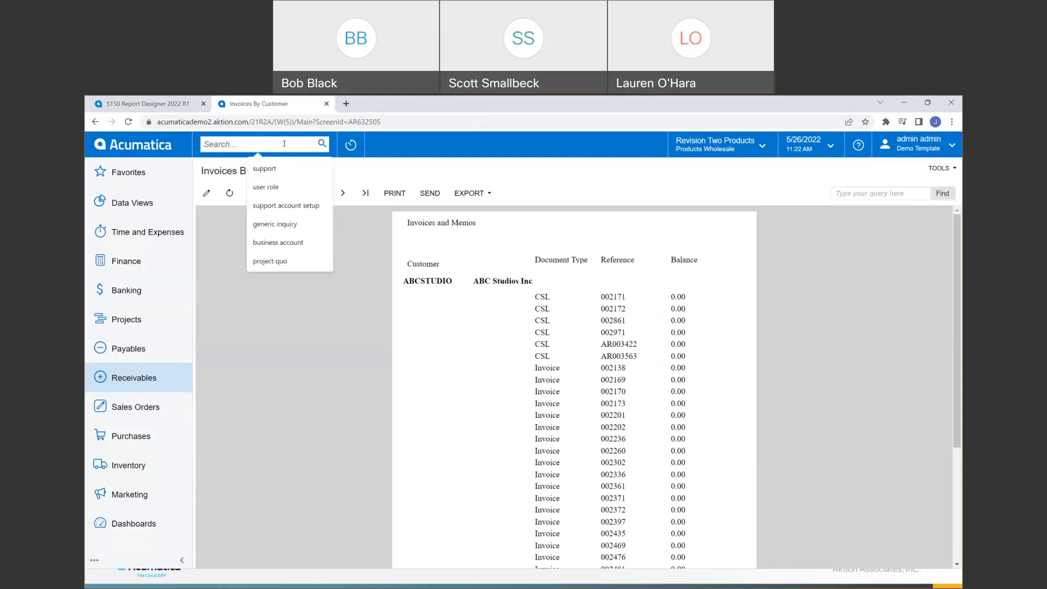
{"action": "type", "text": "site"}
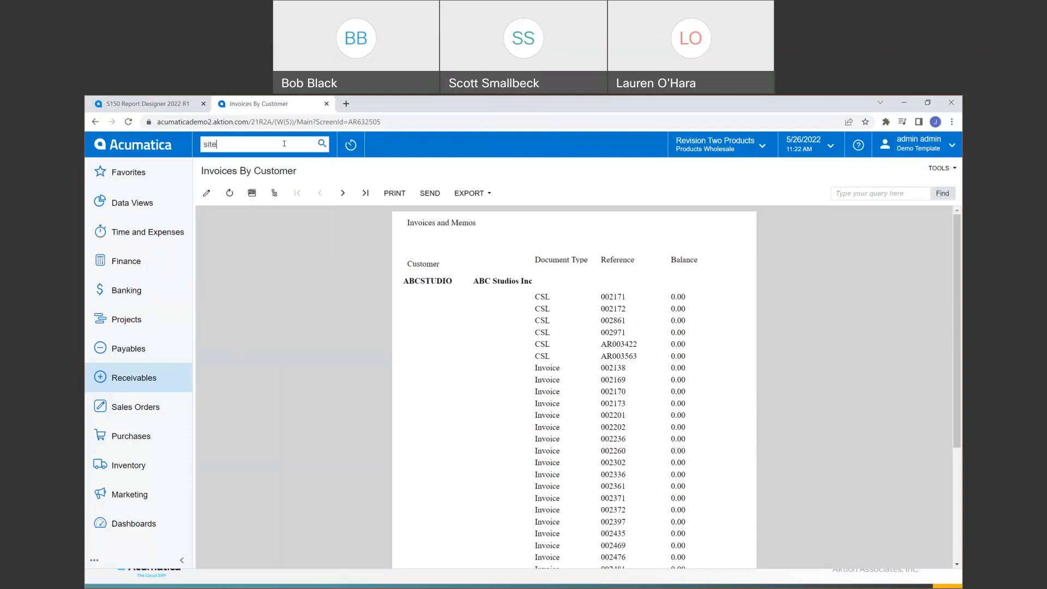
{"action": "left_click", "coordinate": [243, 315]}
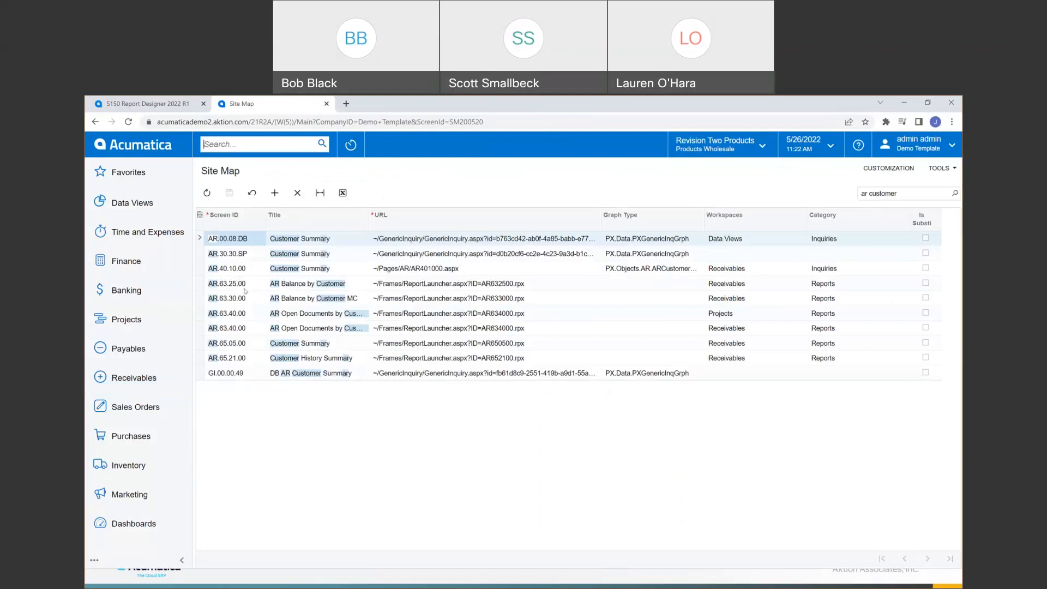
{"action": "left_click", "coordinate": [276, 288]}
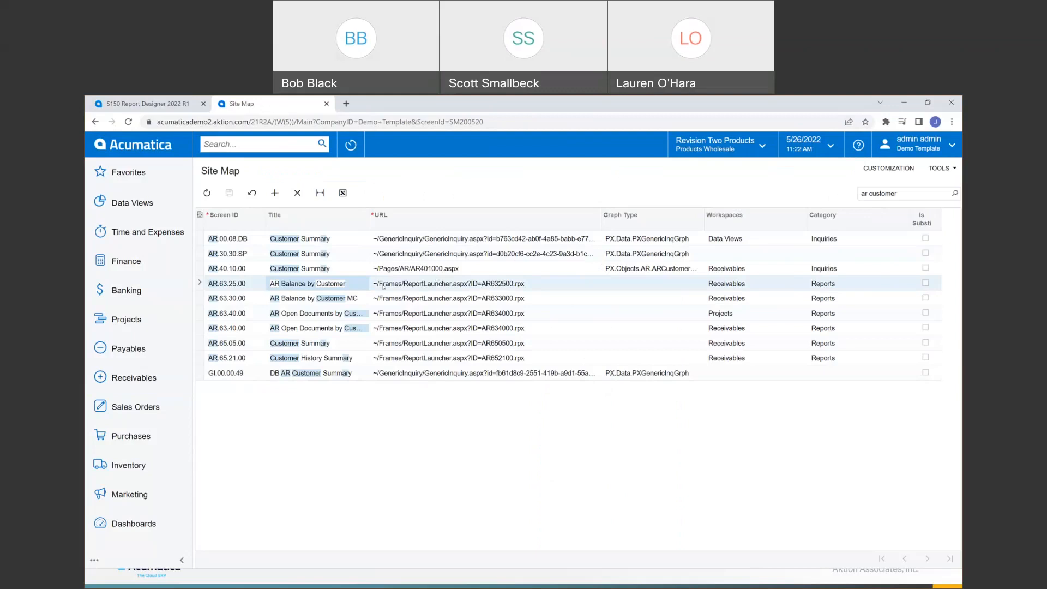
- Open AR Balance by Customer from Receivables, confirm its report versions list is empty, and return to the Designer
{"action": "left_click", "coordinate": [265, 143]}
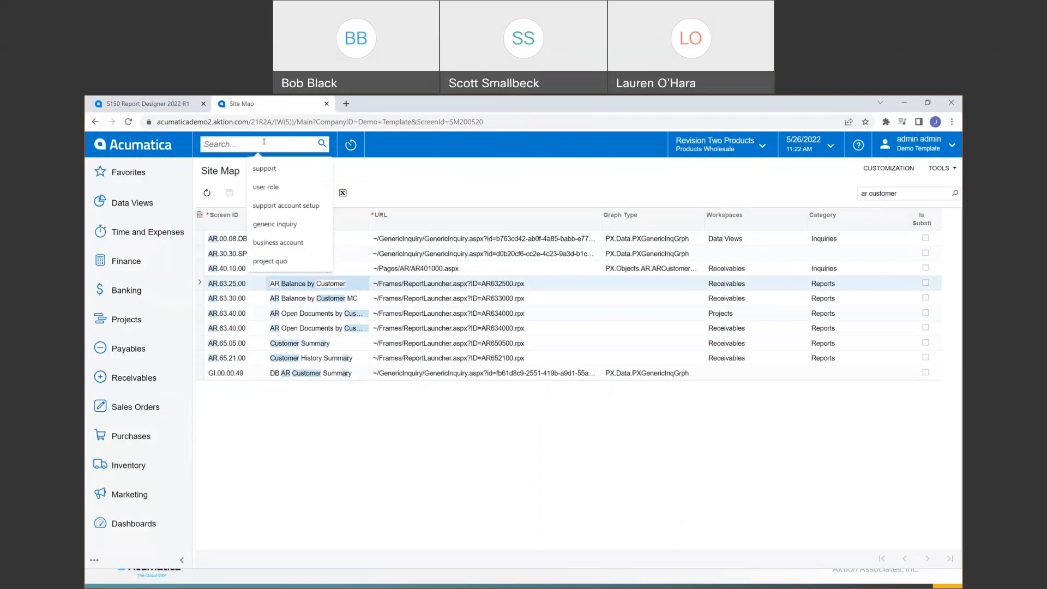
{"action": "left_click", "coordinate": [114, 382]}
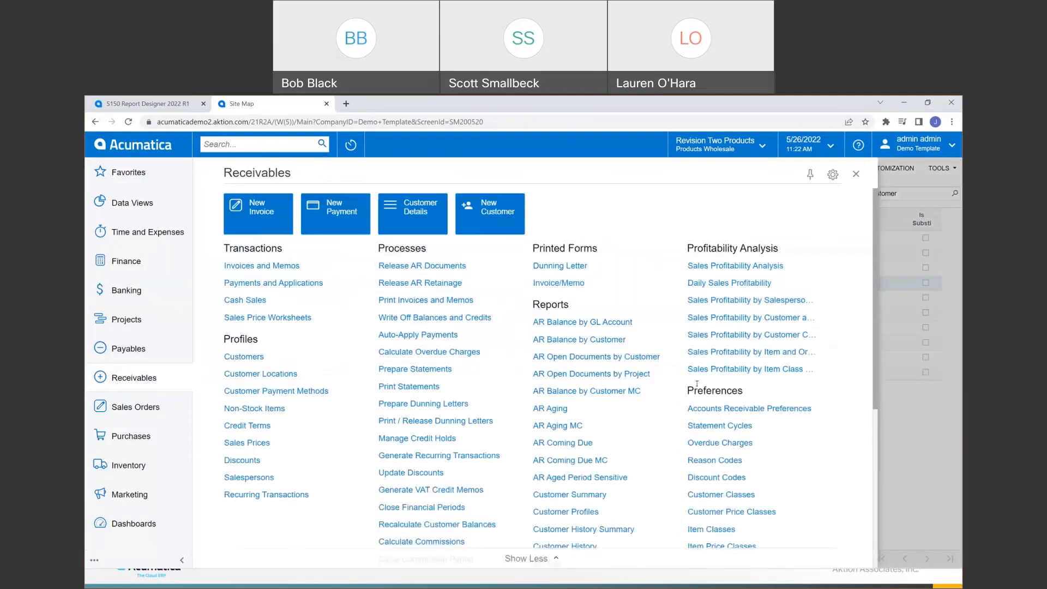
{"action": "left_click", "coordinate": [567, 340]}
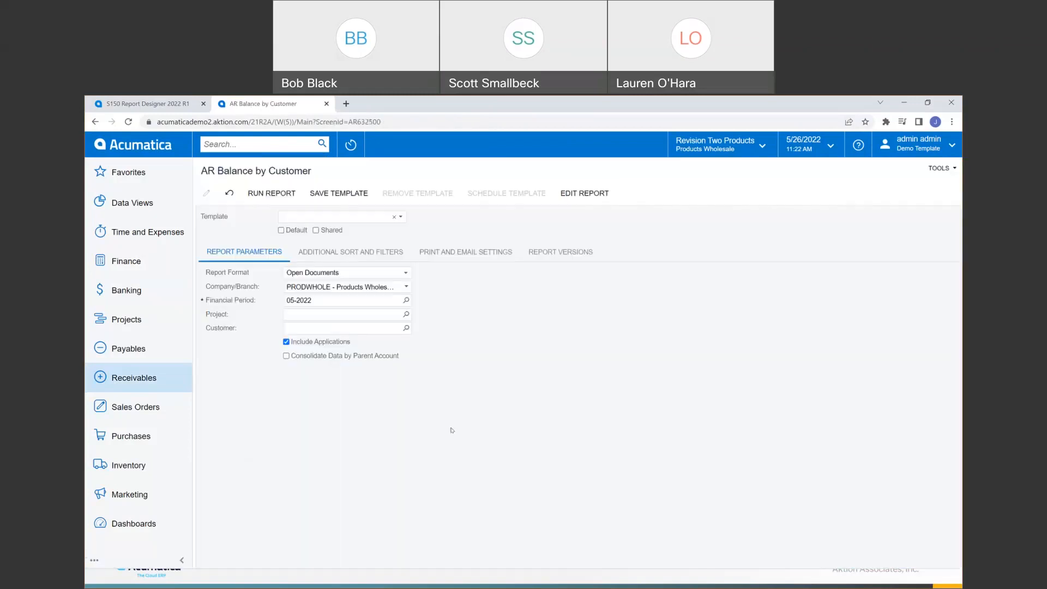
{"action": "left_click", "coordinate": [561, 254]}
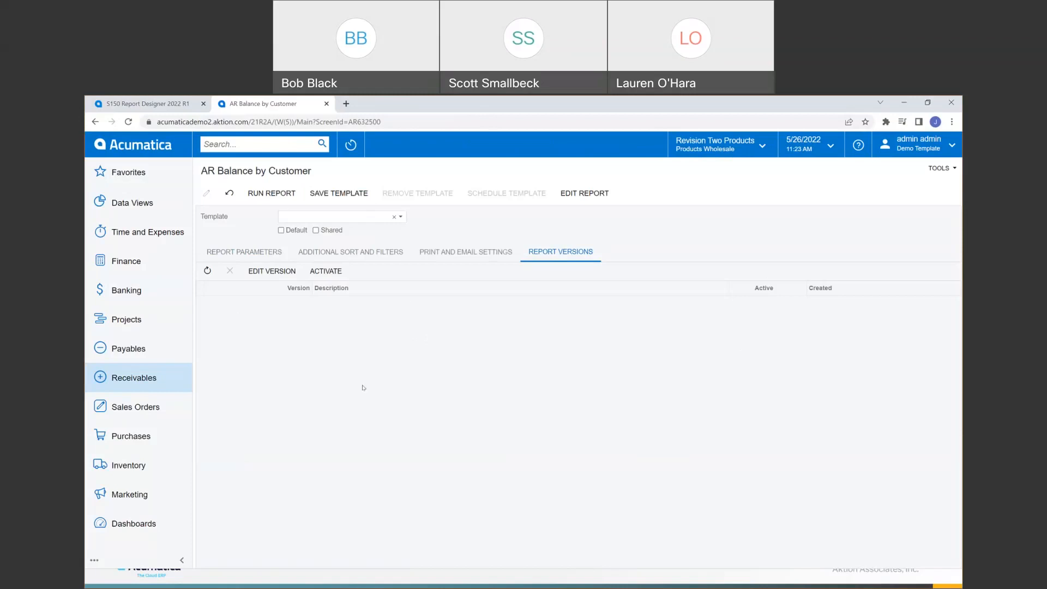
{"action": "key", "text": "alt+Tab"}
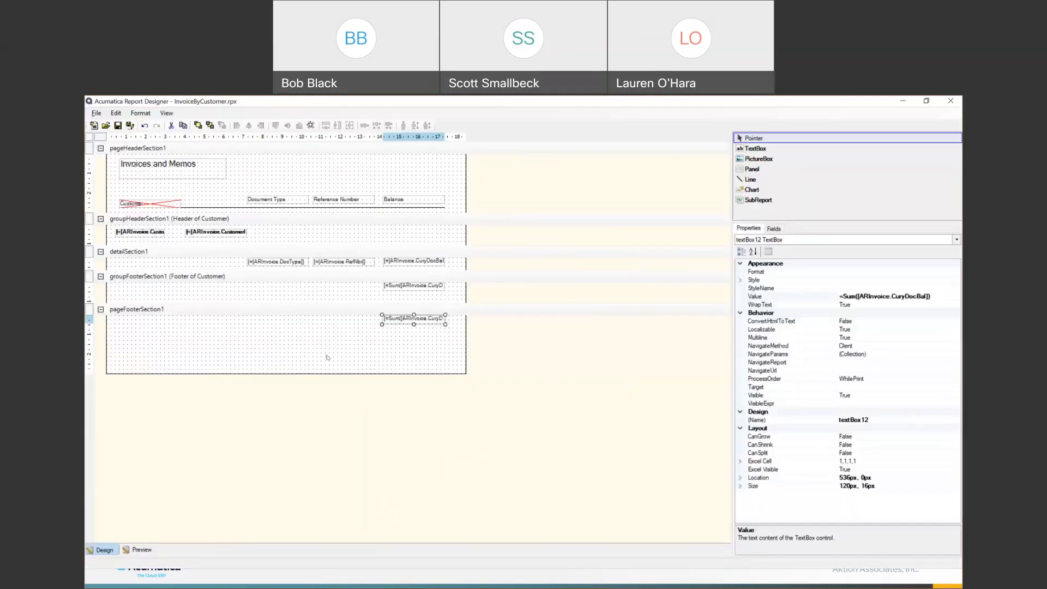
- Check the saved web service address in the Open From Server and Schema Builder dialogs, closing both unchanged
{"action": "left_click", "coordinate": [96, 113]}
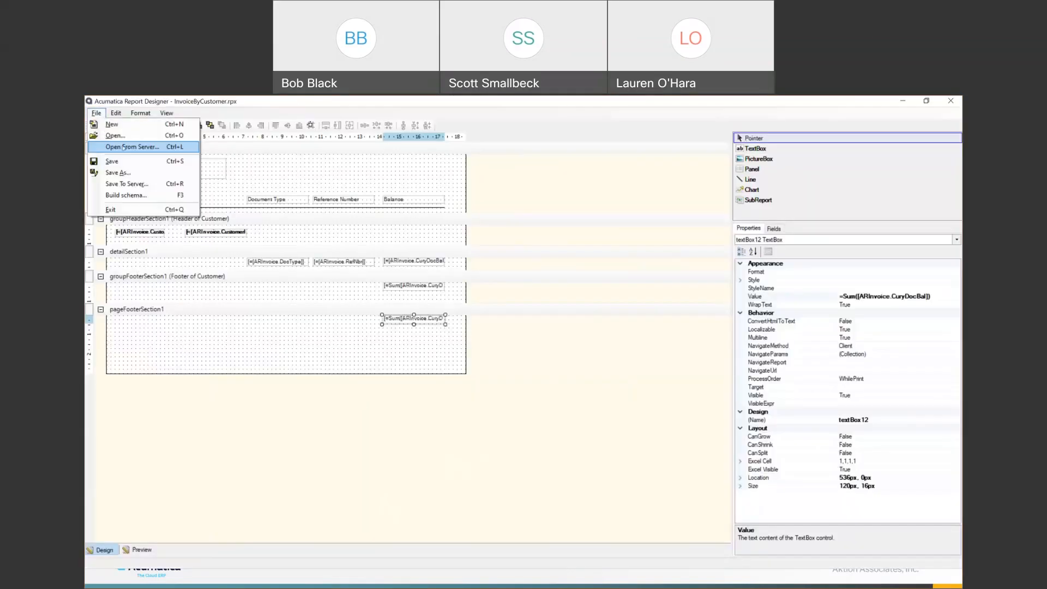
{"action": "key", "text": "Return"}
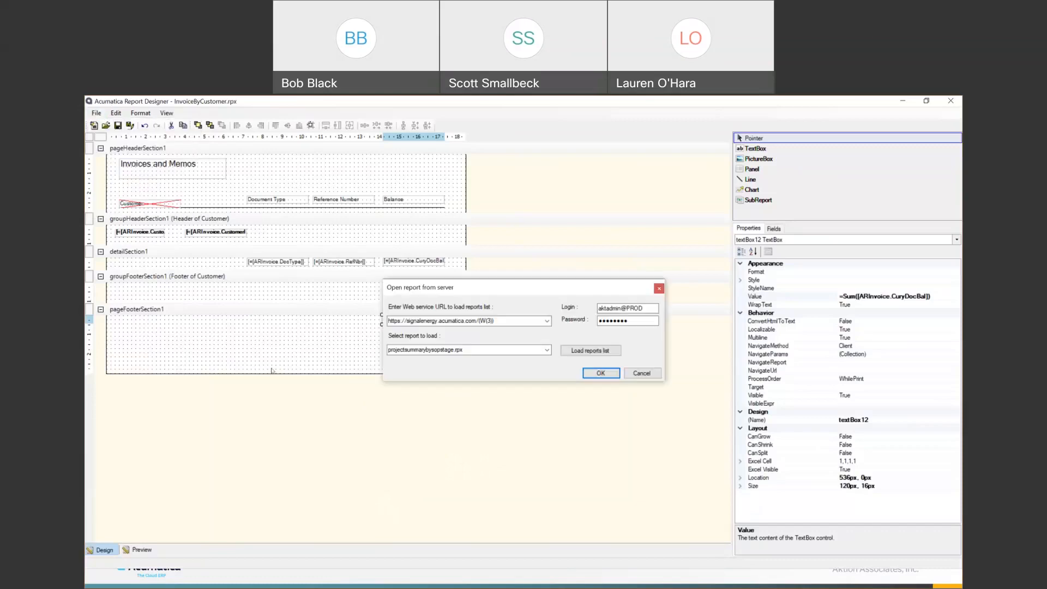
{"action": "left_click", "coordinate": [546, 320]}
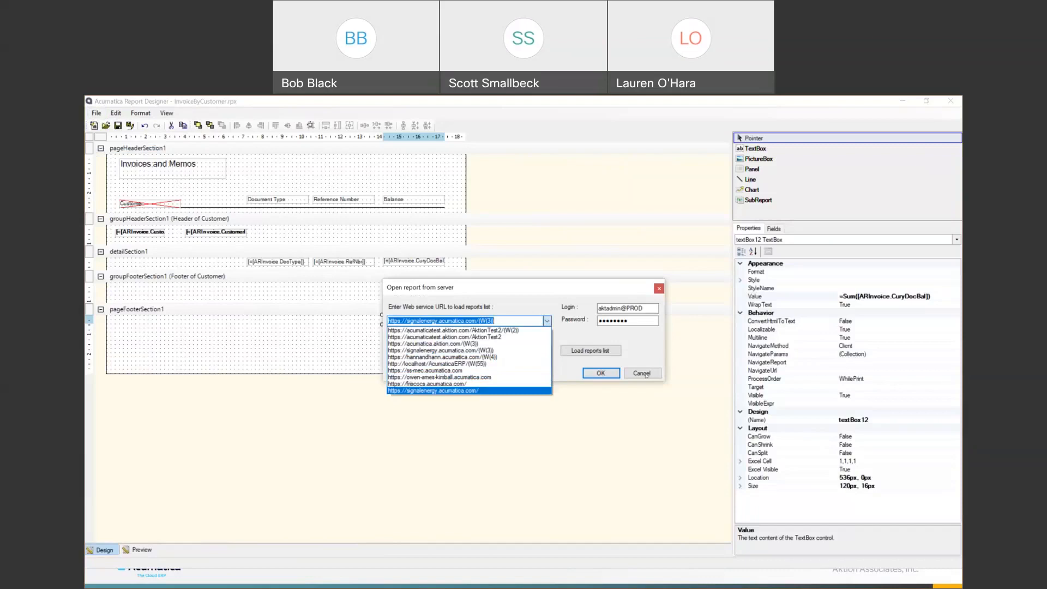
{"action": "left_click", "coordinate": [646, 374]}
{"action": "left_click", "coordinate": [96, 114]}
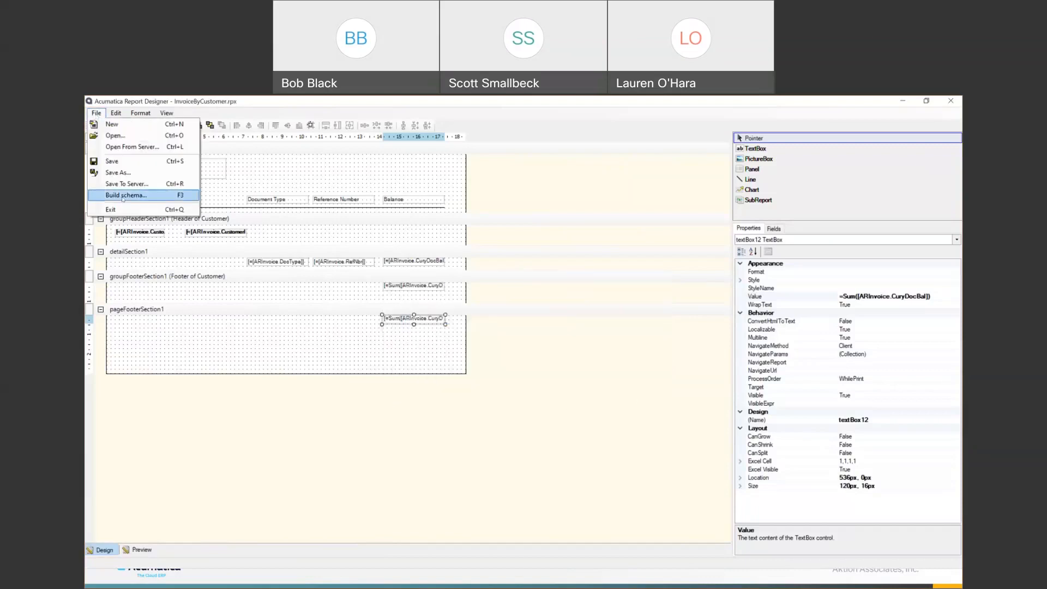
{"action": "left_click", "coordinate": [124, 198]}
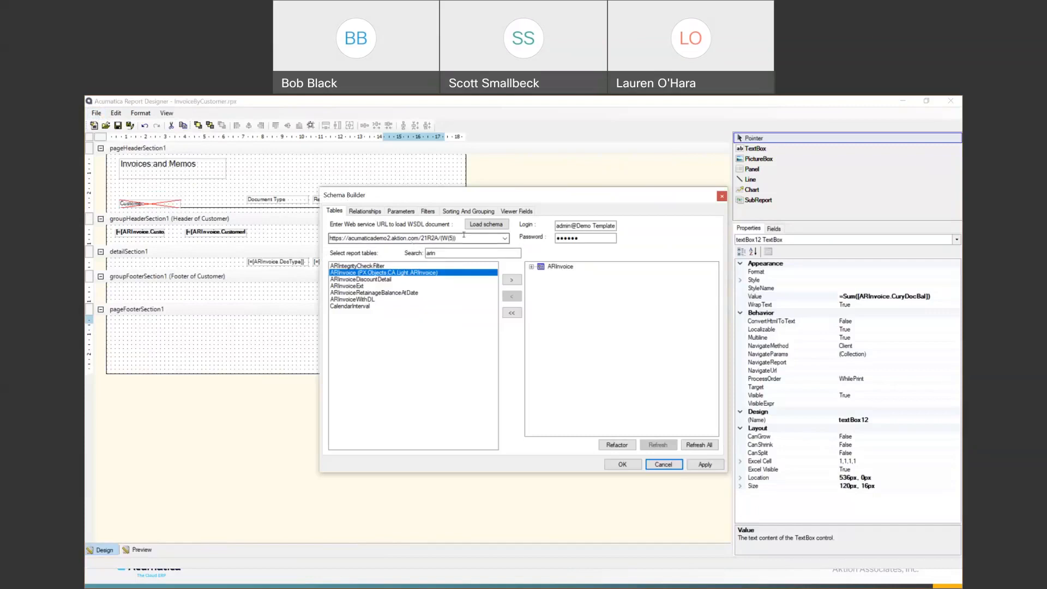
{"action": "double_click", "coordinate": [406, 238]}
{"action": "key", "text": "ctrl+c"}
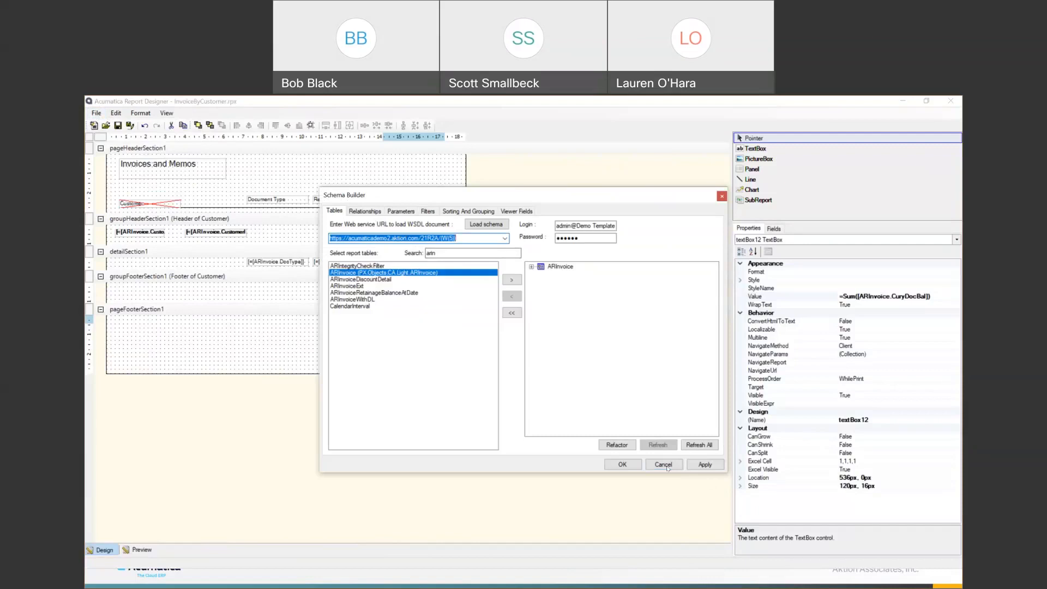
{"action": "left_click", "coordinate": [666, 467]}
- In Open From Server, enter the demo server's web service address, the demo login and its password
{"action": "left_click", "coordinate": [96, 113]}
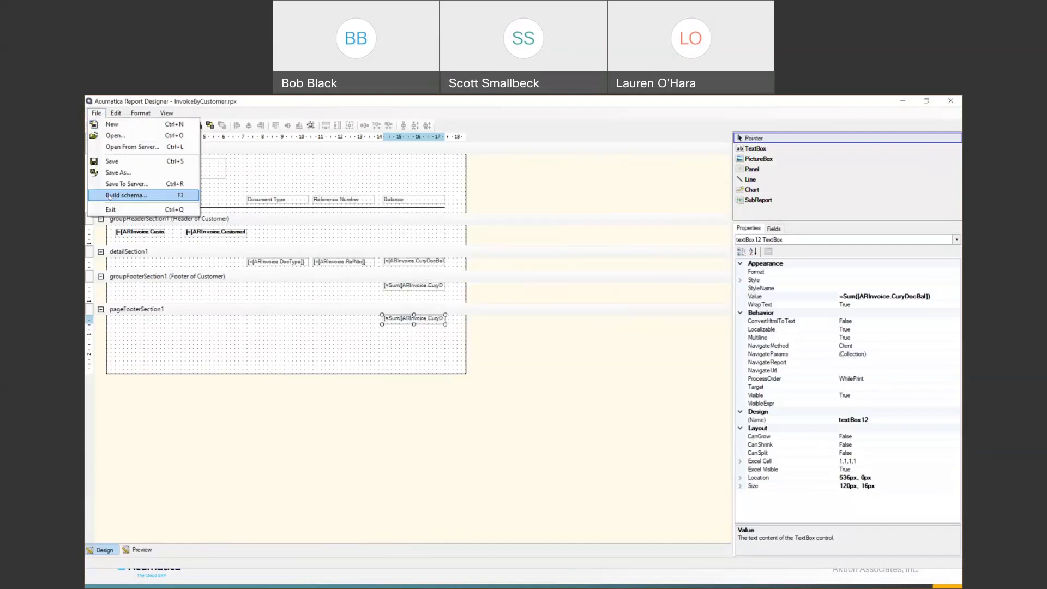
{"action": "left_click", "coordinate": [120, 151]}
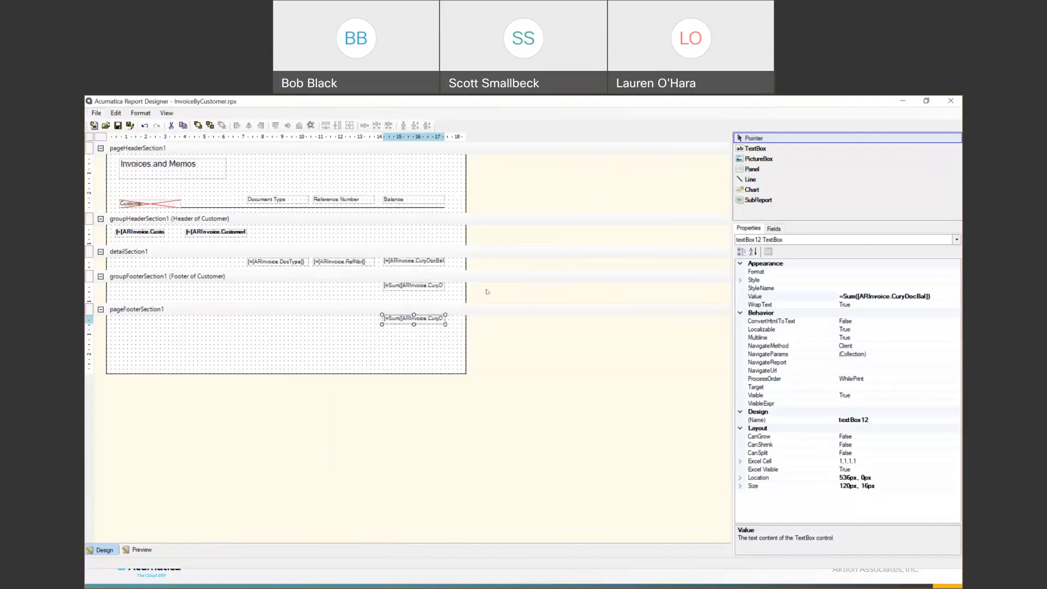
{"action": "double_click", "coordinate": [503, 320]}
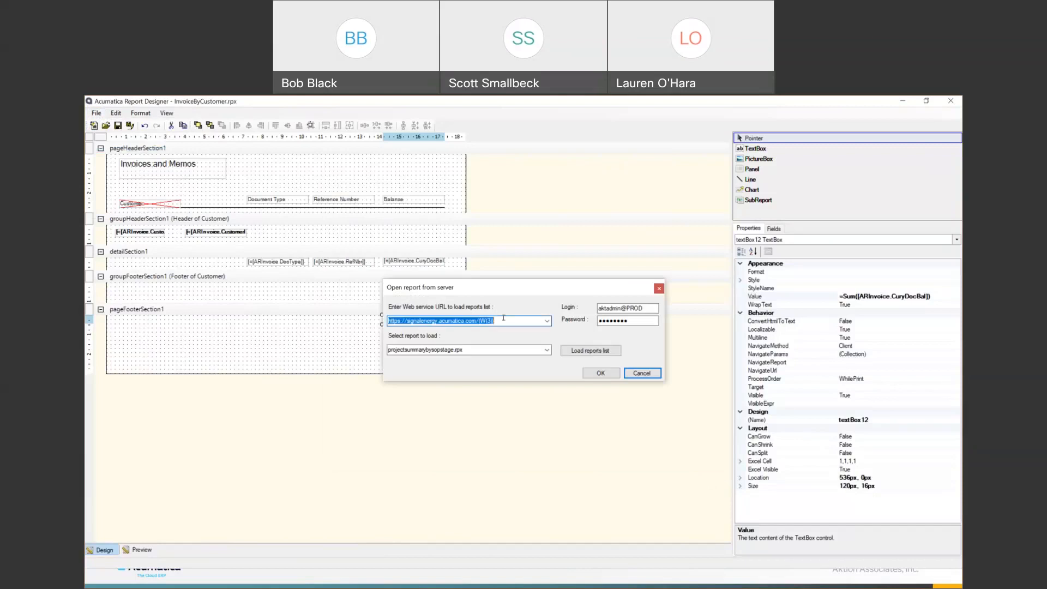
{"action": "key", "text": "ctrl+v"}
{"action": "left_click", "coordinate": [647, 307]}
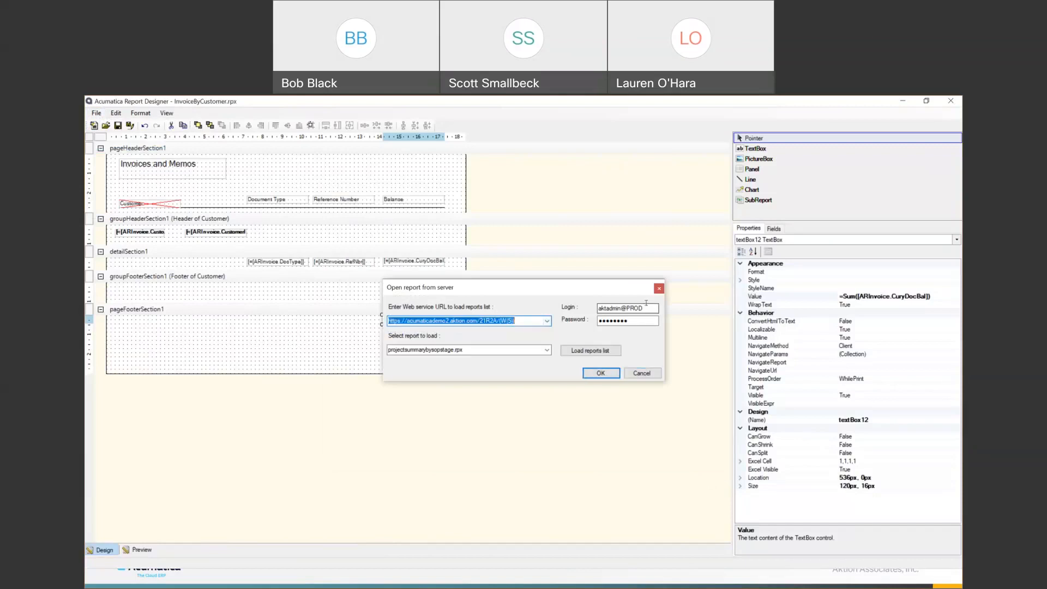
{"action": "left_click_drag", "start_coordinate": [646, 308], "coordinate": [569, 321]}
{"action": "type", "text": "adm"}
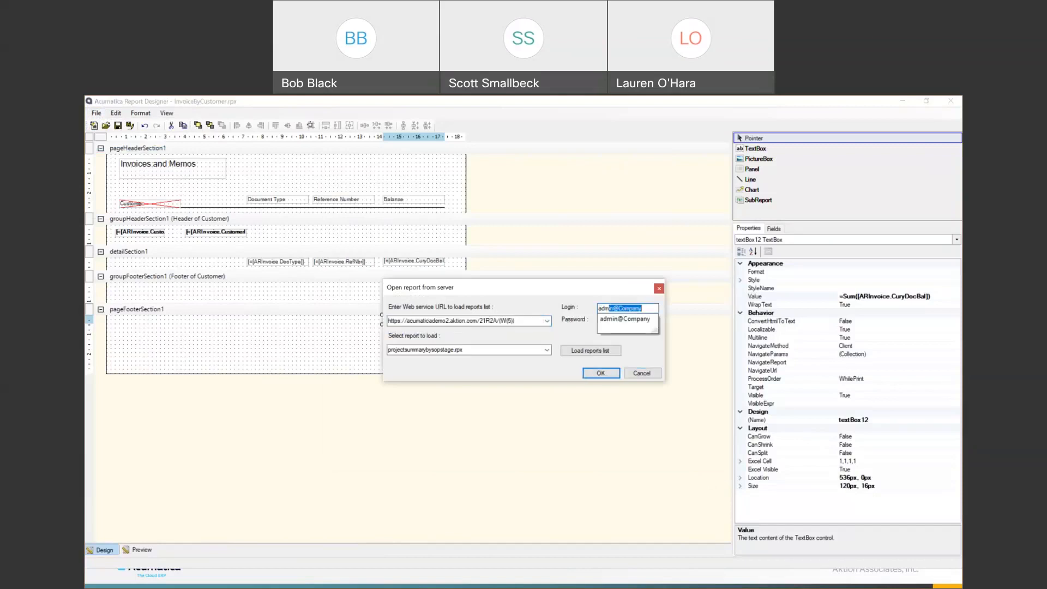
{"action": "type", "text": "in@Dem"}
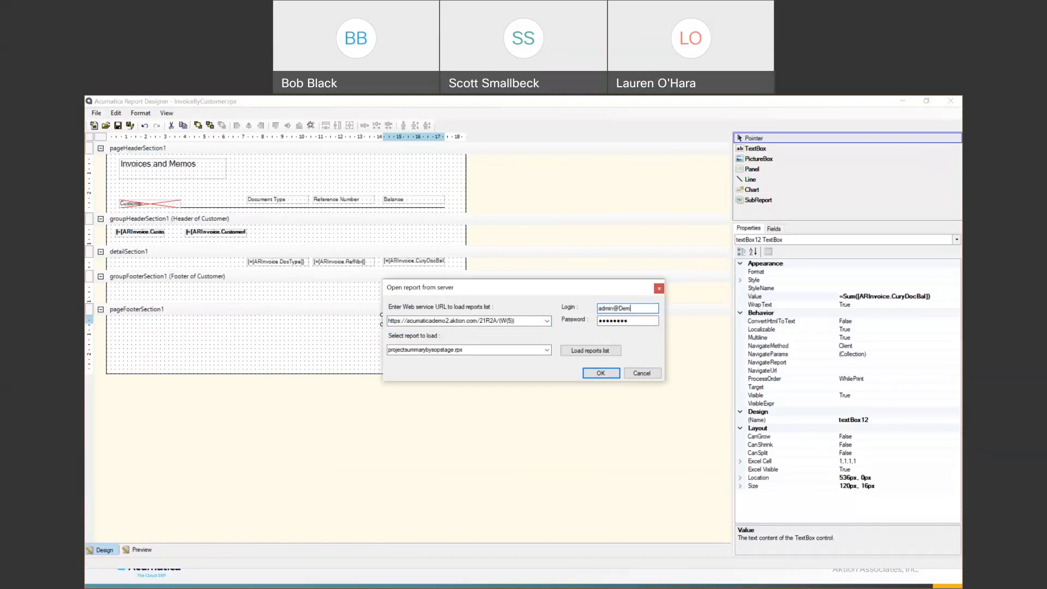
{"action": "type", "text": "o Template"}
{"action": "key", "text": "BackSpace"}
{"action": "key", "text": "BackSpace"}
{"action": "key", "text": "BackSpace"}
{"action": "key", "text": "BackSpace"}
{"action": "key", "text": "BackSpace"}
{"action": "key", "text": "BackSpace"}
{"action": "key", "text": "BackSpace"}
{"action": "type", "text": "••••••"}
- Load the server's report list and open ar632500.rpx
{"action": "left_click", "coordinate": [564, 349]}
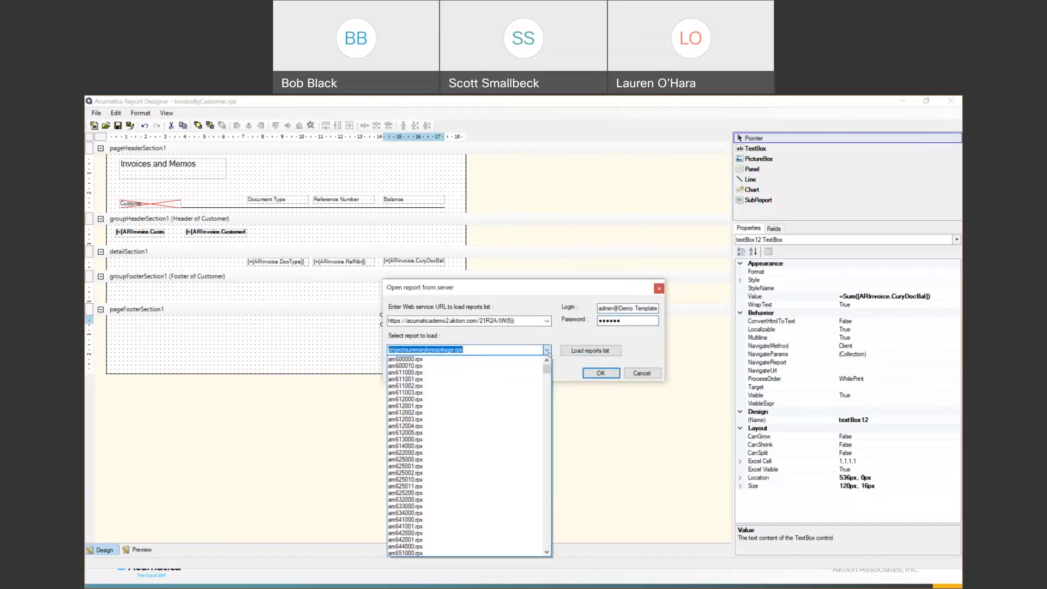
{"action": "scroll", "coordinate": [511, 451], "scroll_direction": "down", "scroll_amount": 10}
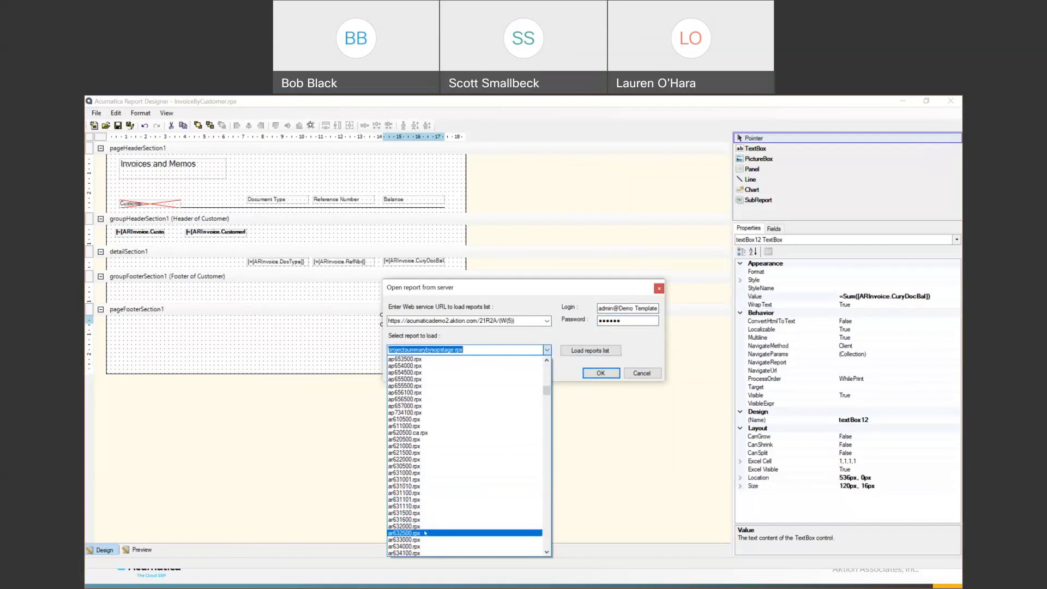
{"action": "left_click", "coordinate": [425, 534]}
{"action": "key", "text": "Return"}
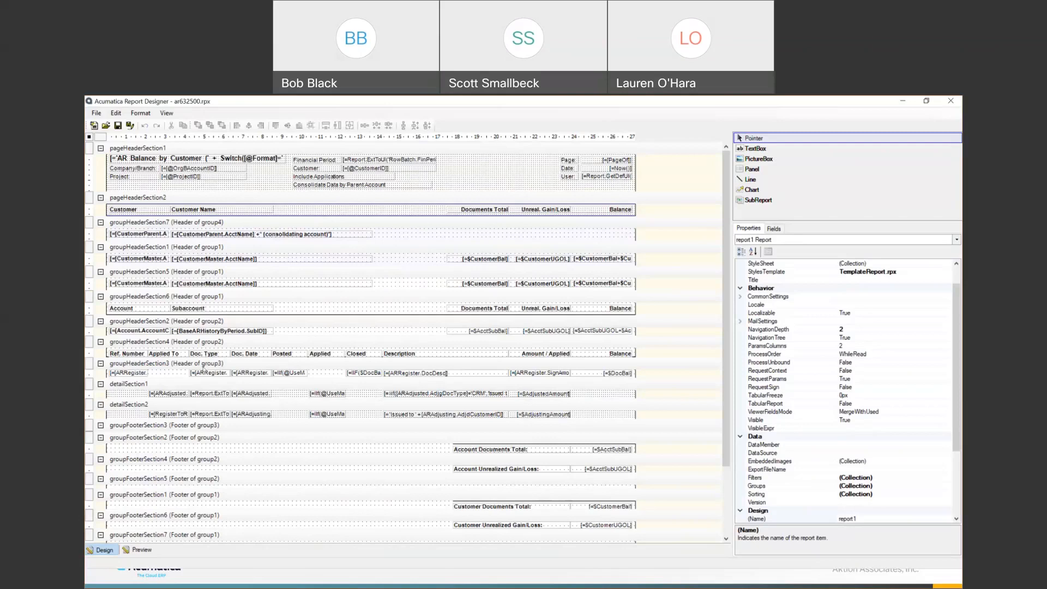
- Select the groupHeaderSection3 band and build the schema for ar632500
{"action": "left_click", "coordinate": [202, 366]}
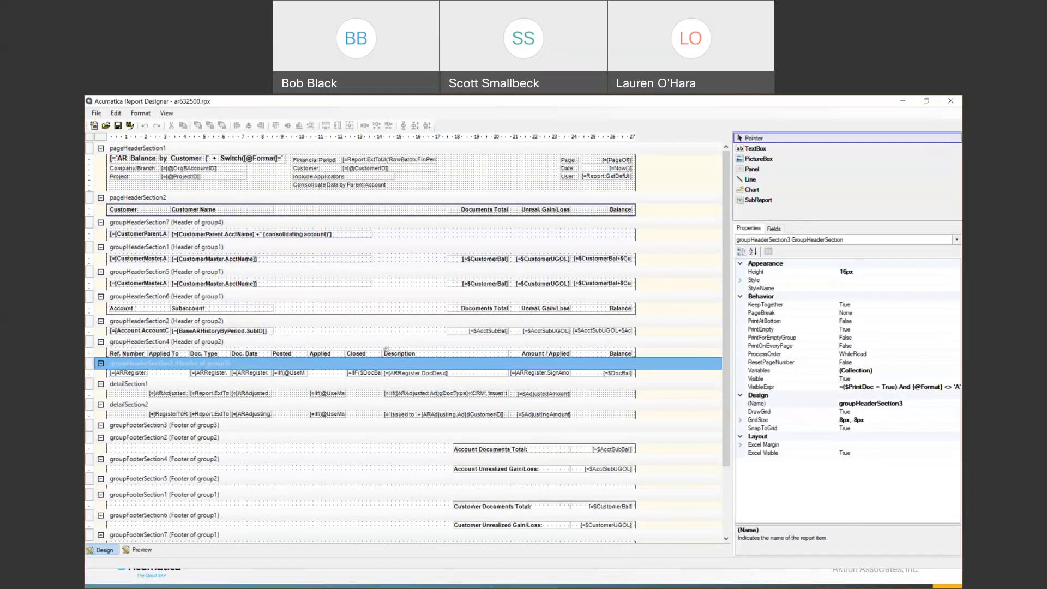
{"action": "left_click", "coordinate": [97, 113]}
{"action": "left_click", "coordinate": [127, 197]}
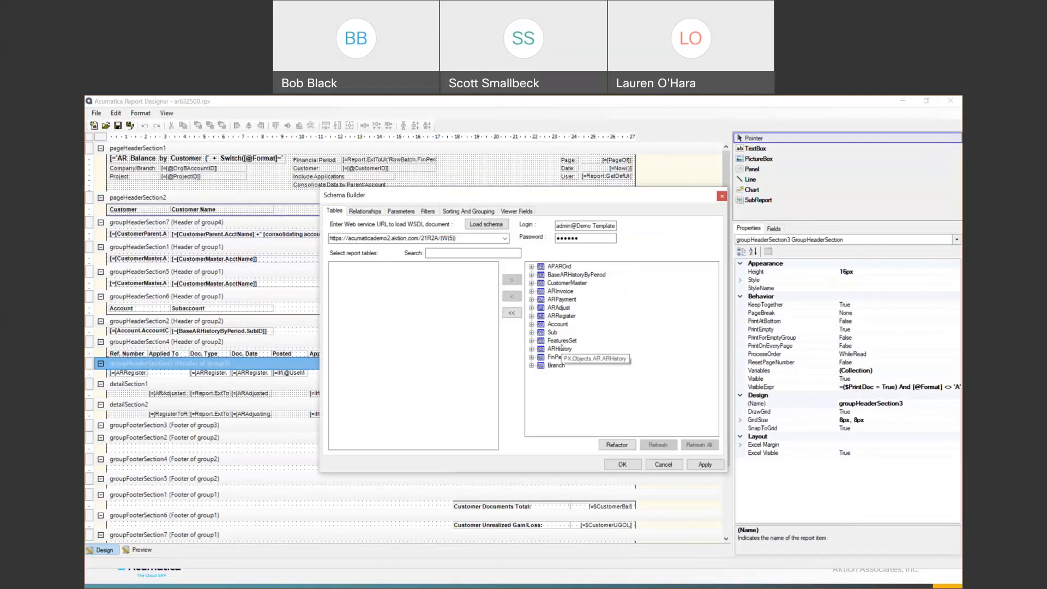
- Review the ARHistory and BaseARHistoryByPeriod relations on the Relationships tab, then the Parameters tab
{"action": "left_click", "coordinate": [365, 211]}
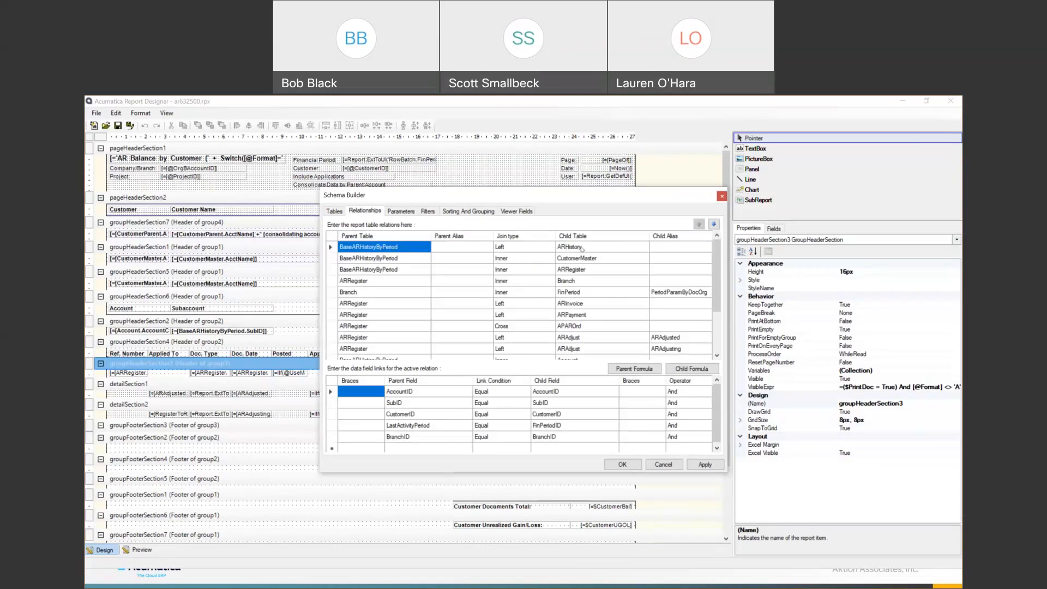
{"action": "left_click", "coordinate": [581, 248]}
{"action": "left_click", "coordinate": [411, 248]}
{"action": "left_click", "coordinate": [396, 212]}
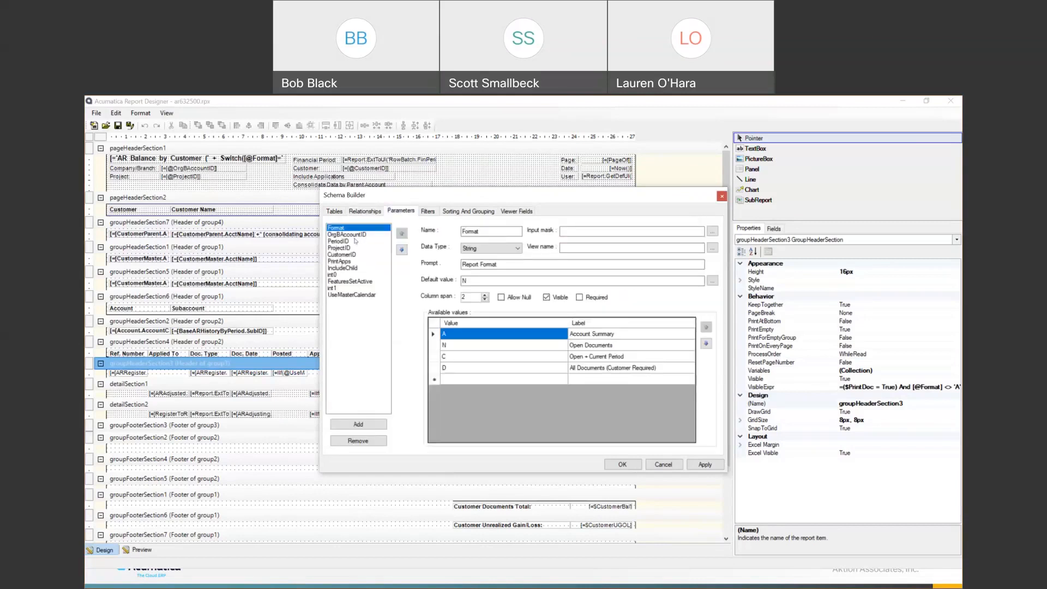
{"action": "key", "text": "alt+Tab"}
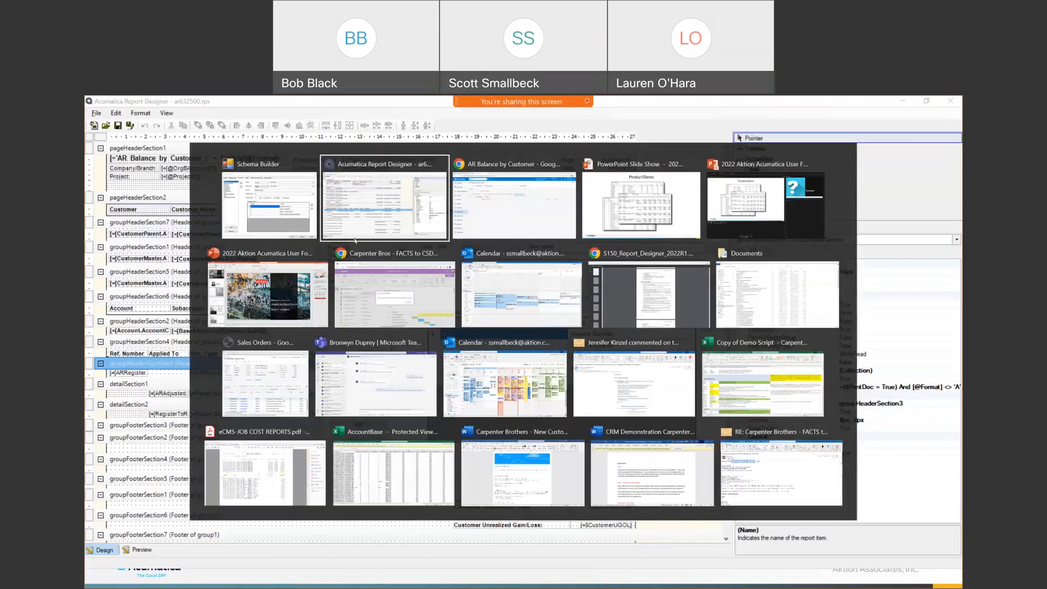
{"action": "key", "text": "alt+Tab"}
{"action": "left_click", "coordinate": [244, 260]}
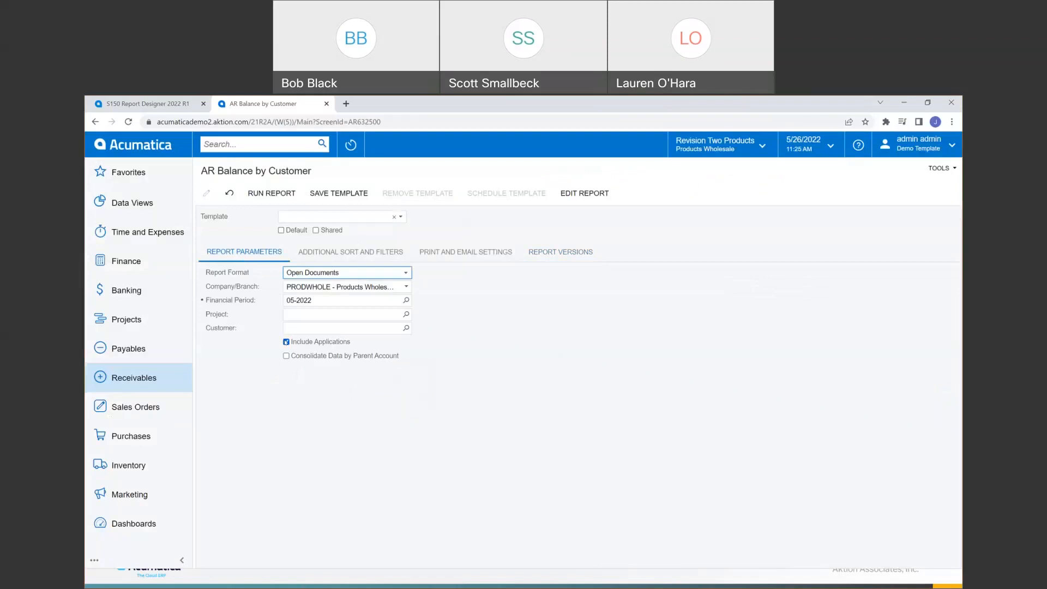
{"action": "key", "text": "alt+Tab"}
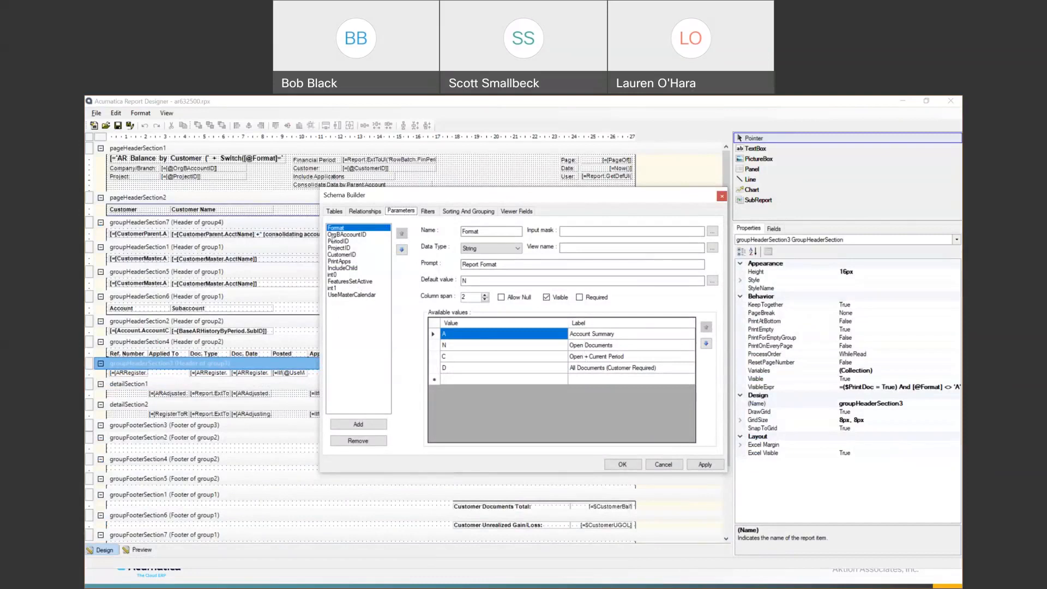
- Inspect the PeriodID and OrgBAccountID parameters and the Filters tab, then cancel the Schema Builder
{"action": "left_click", "coordinate": [334, 240]}
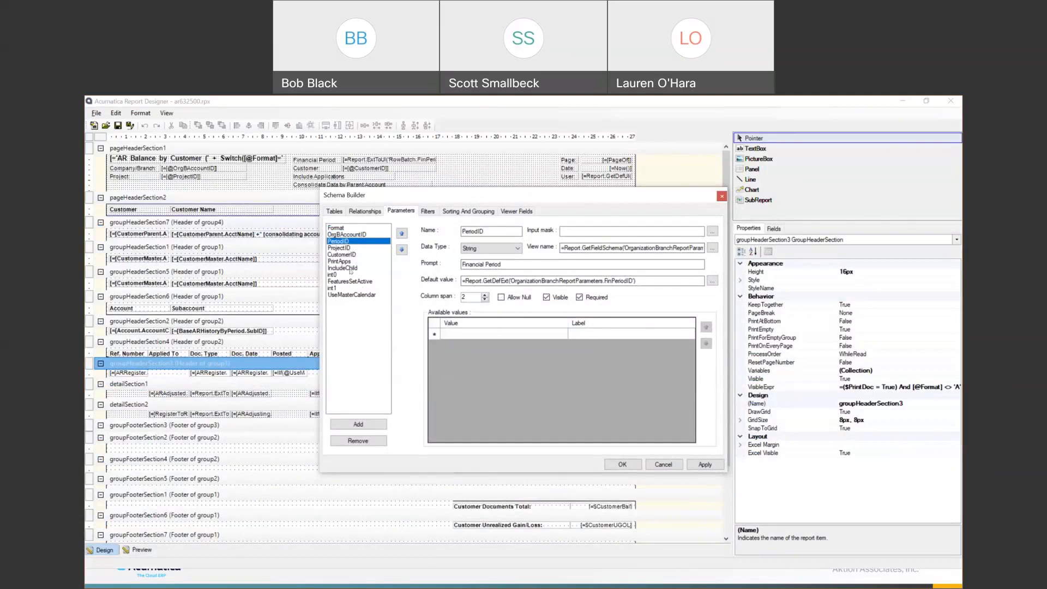
{"action": "left_click", "coordinate": [350, 235]}
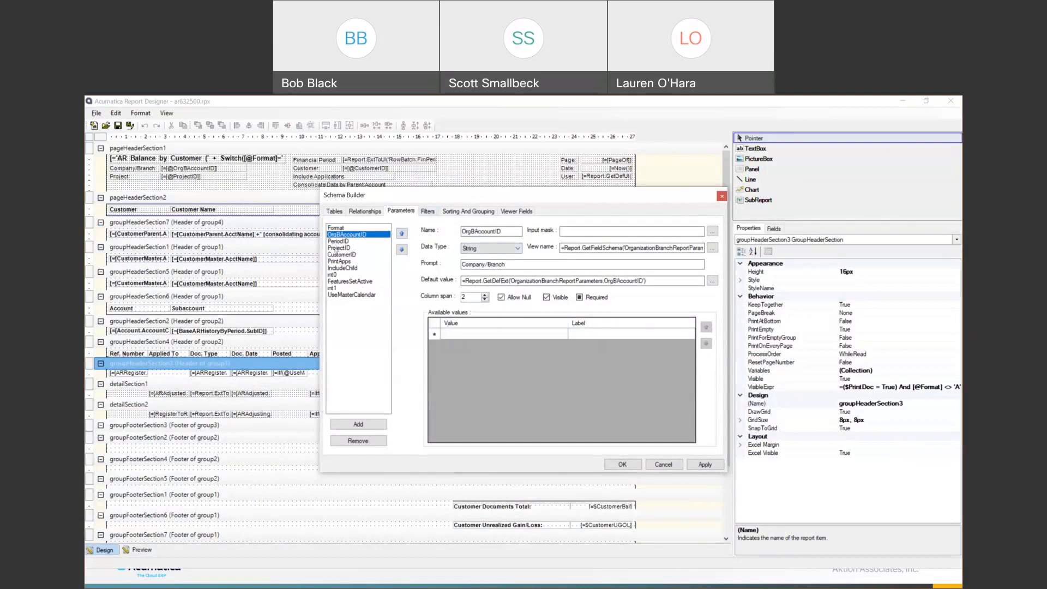
{"action": "left_click", "coordinate": [428, 212]}
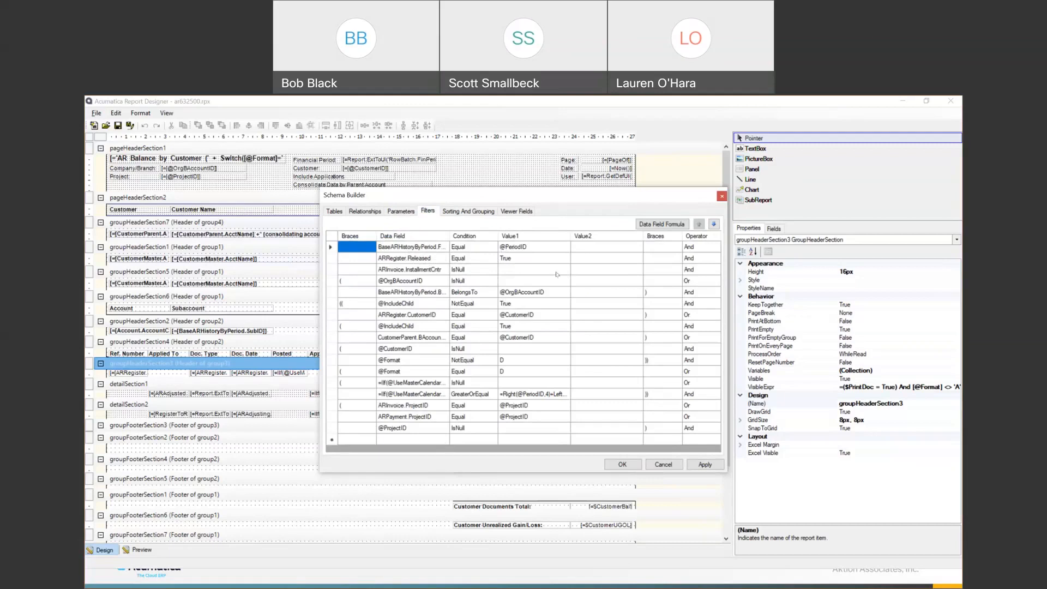
{"action": "left_click", "coordinate": [654, 467]}
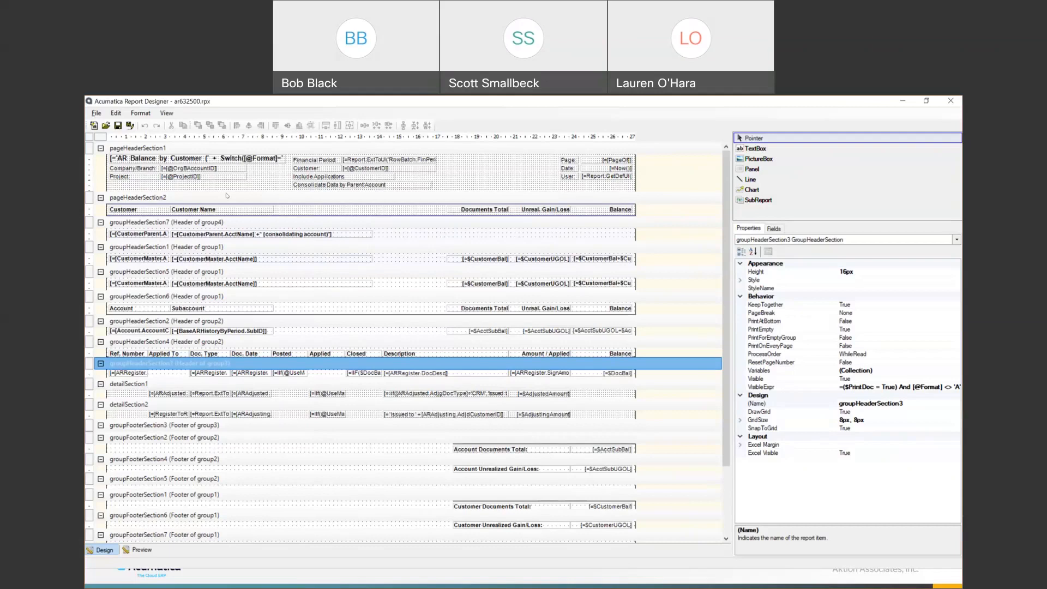
- Save ar632500 to the server as a new version 'Demo Version', then reload the AR Balance by Customer page
{"action": "left_click", "coordinate": [96, 113]}
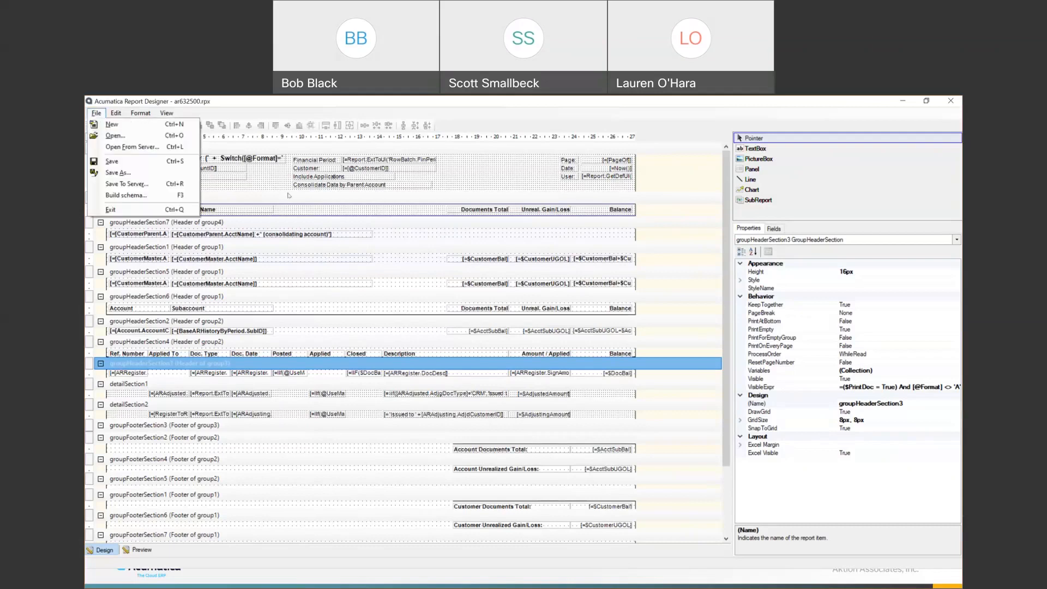
{"action": "left_click", "coordinate": [129, 185]}
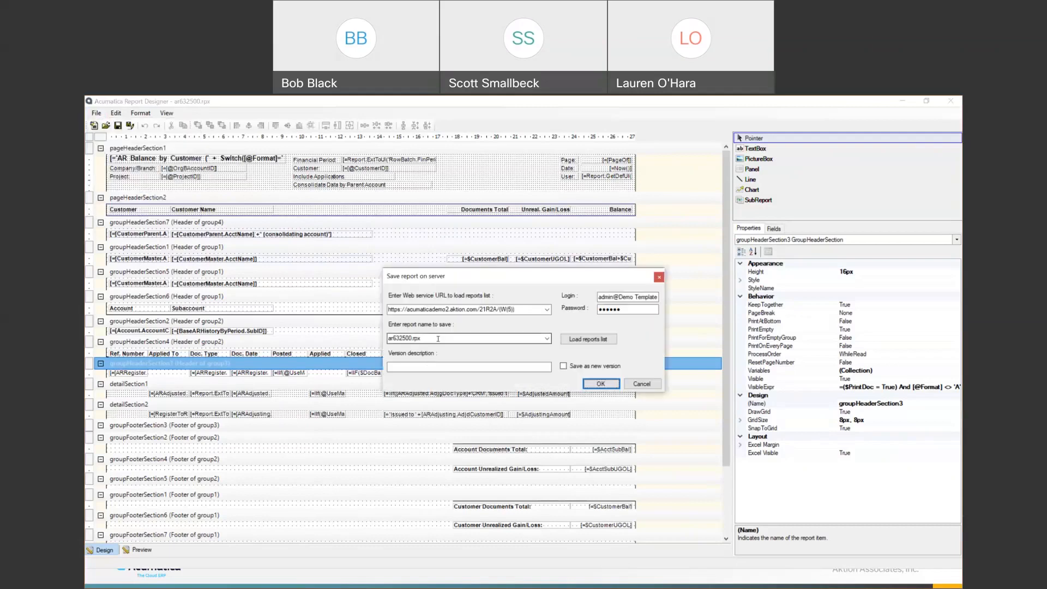
{"action": "left_click", "coordinate": [418, 308]}
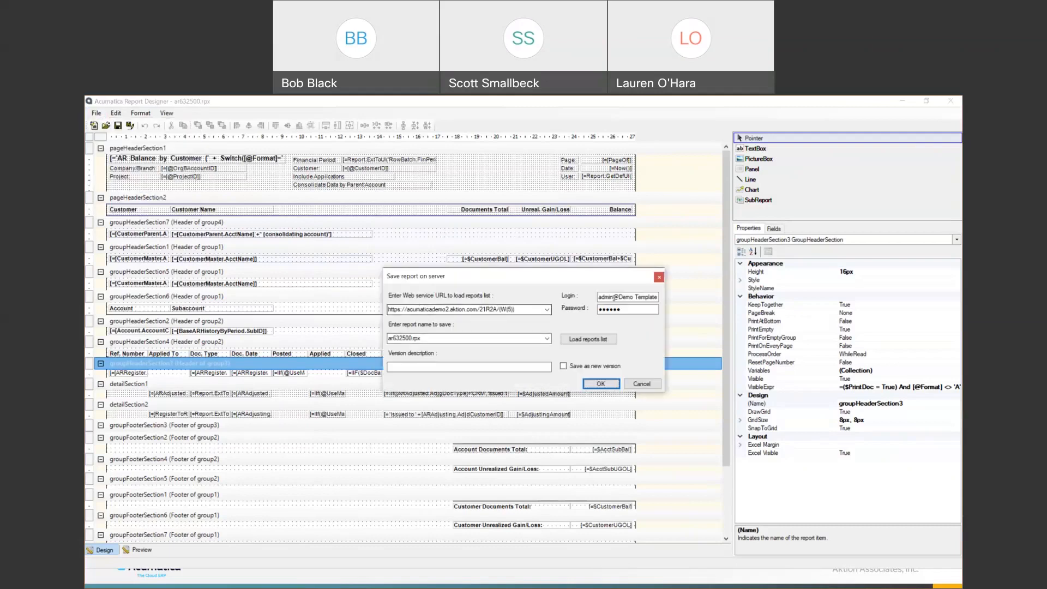
{"action": "left_click", "coordinate": [448, 365]}
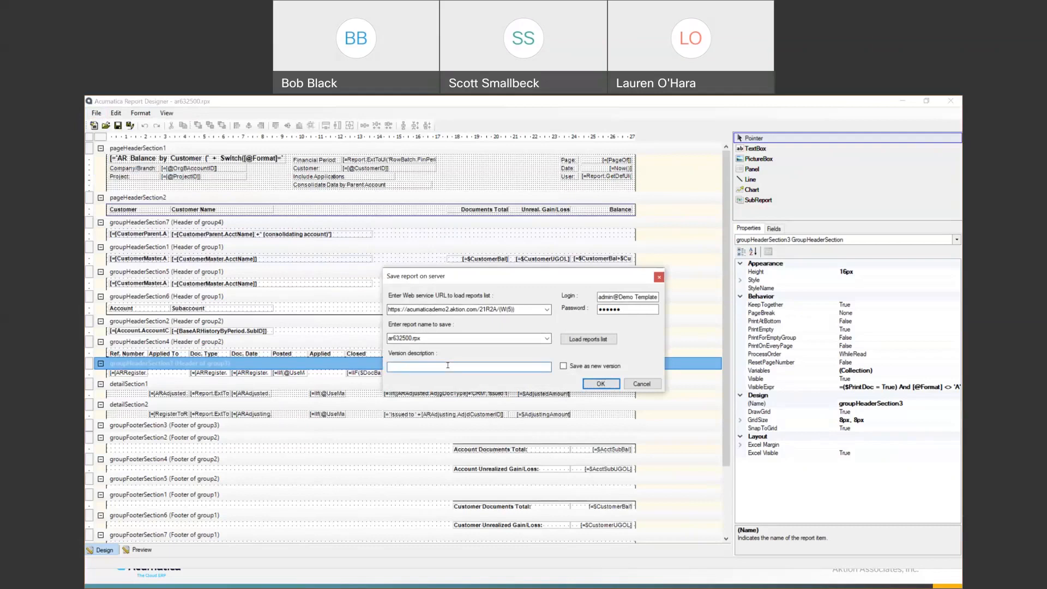
{"action": "type", "text": "Demo Version"}
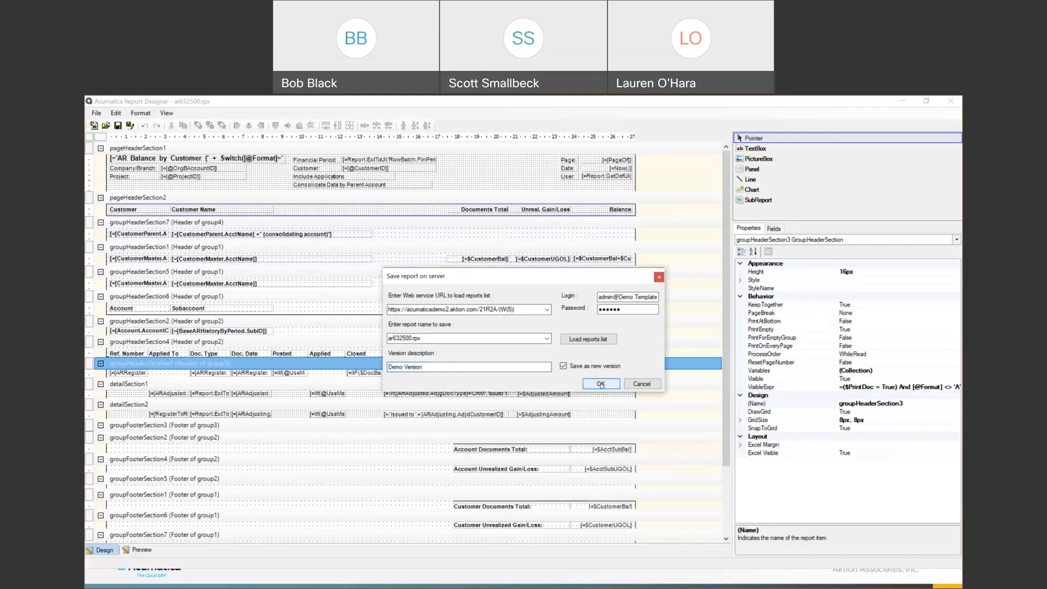
{"action": "left_click", "coordinate": [601, 384]}
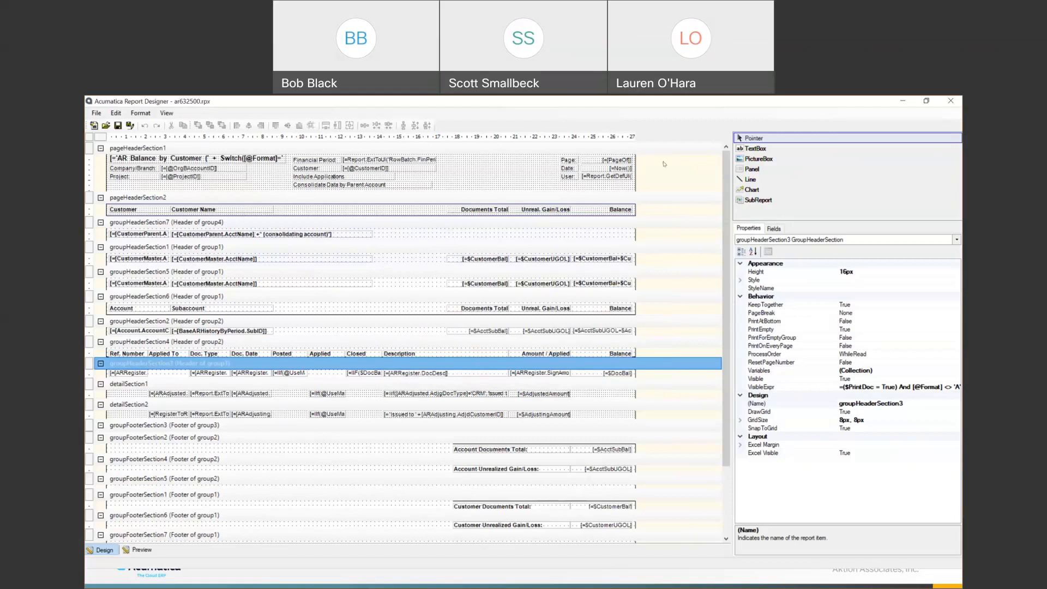
{"action": "left_click", "coordinate": [902, 102]}
{"action": "left_click", "coordinate": [129, 122]}
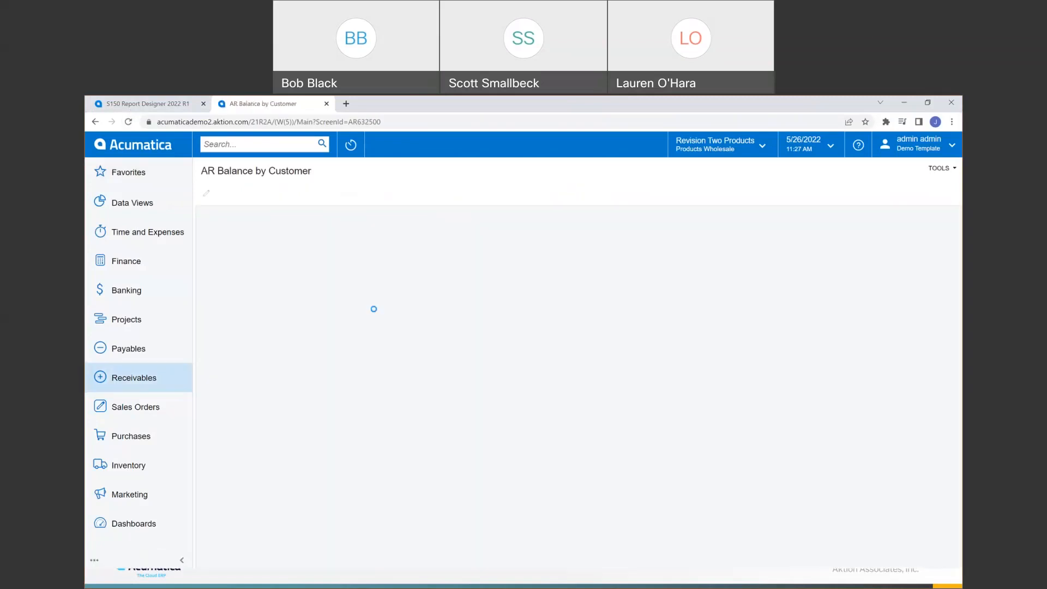
- In the report versions list, mark version 1, 'Demo Version', as active
{"action": "left_click", "coordinate": [554, 257]}
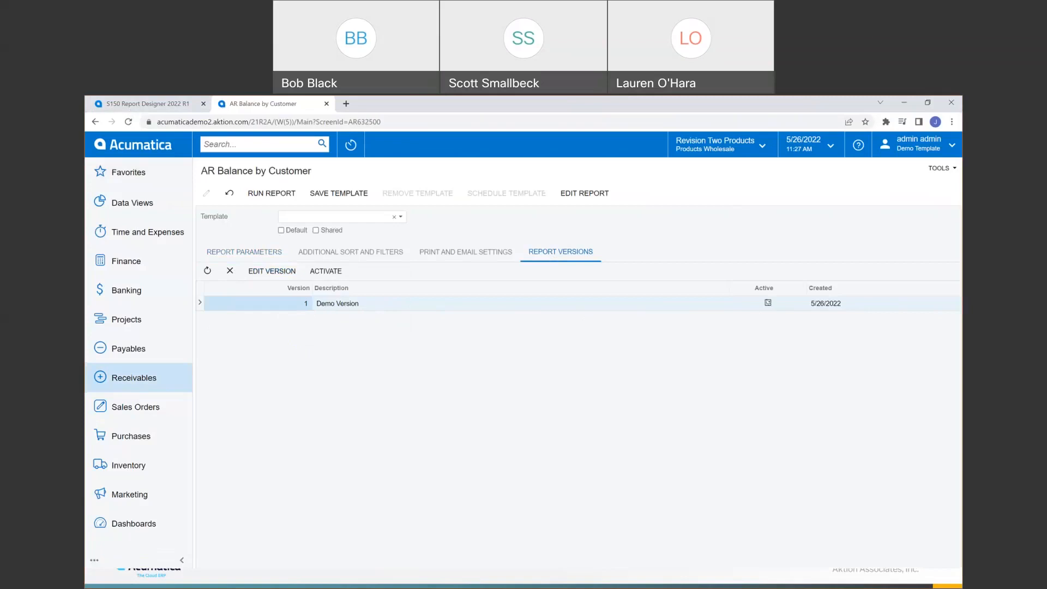
{"action": "left_click", "coordinate": [767, 302]}
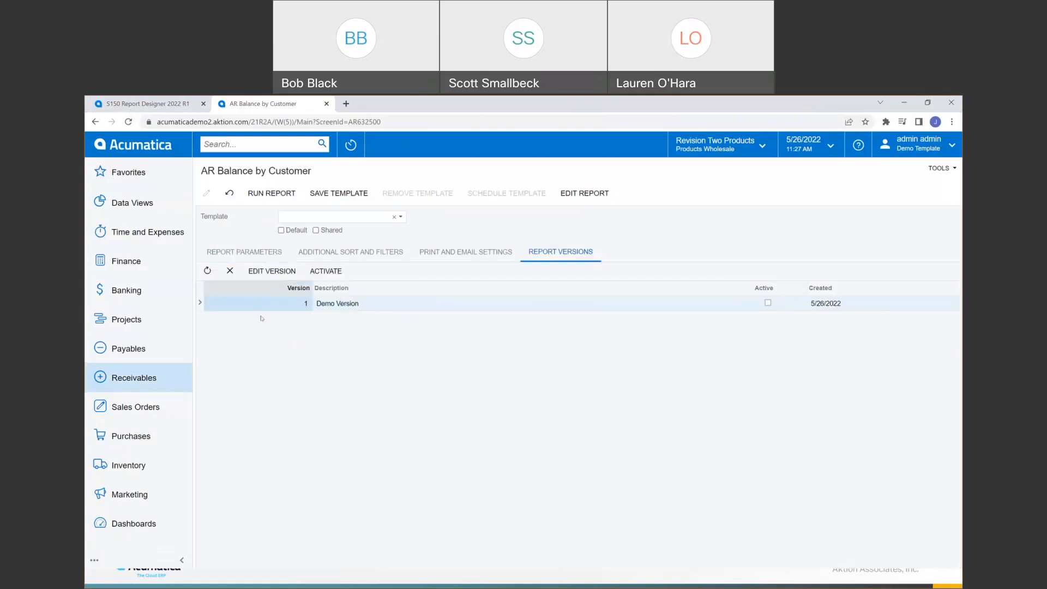
{"action": "left_click", "coordinate": [767, 304]}
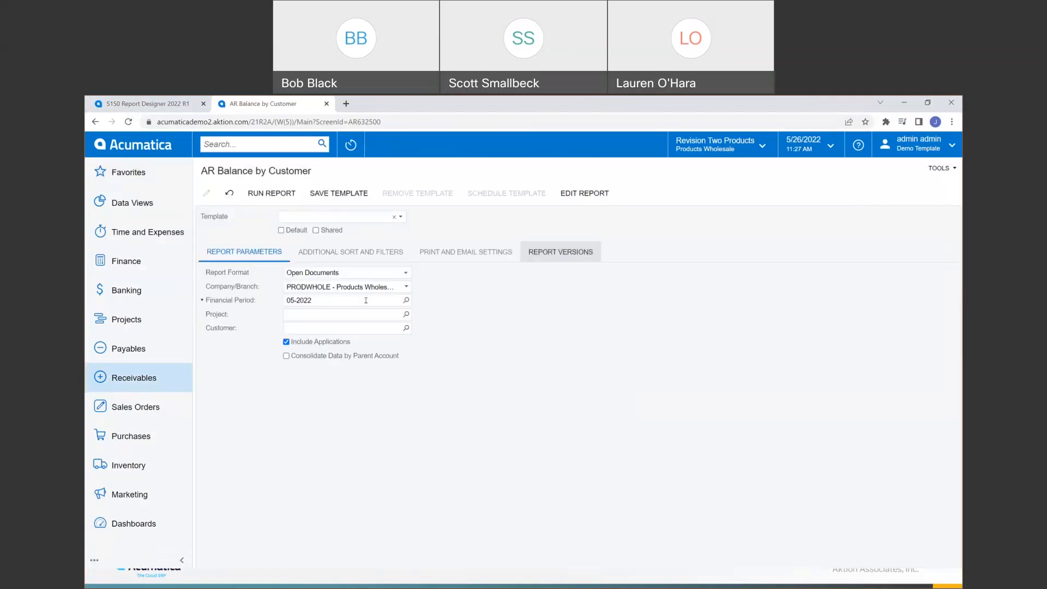
{"action": "left_click", "coordinate": [559, 257]}
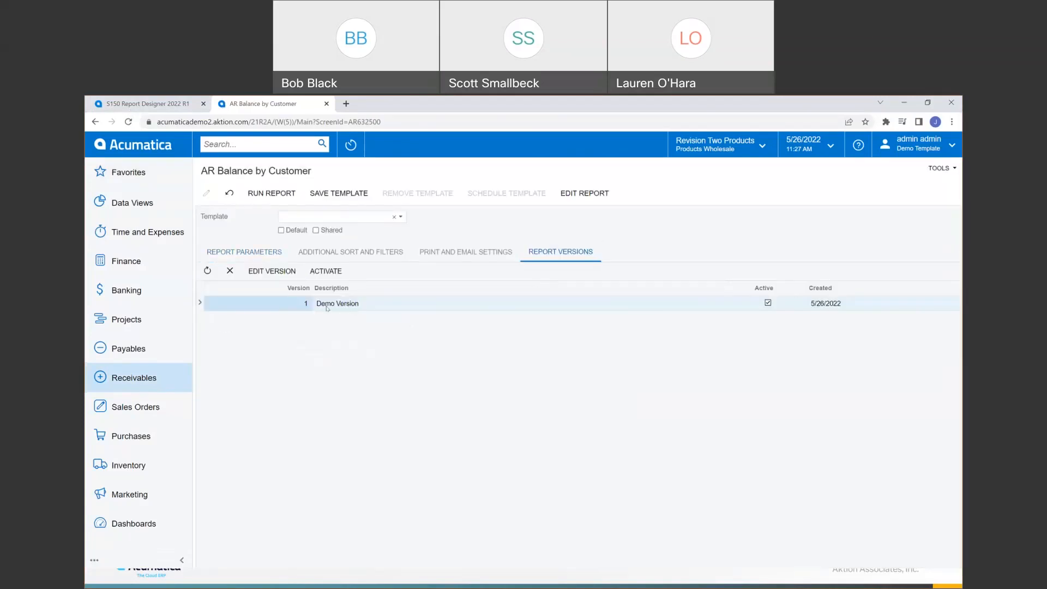